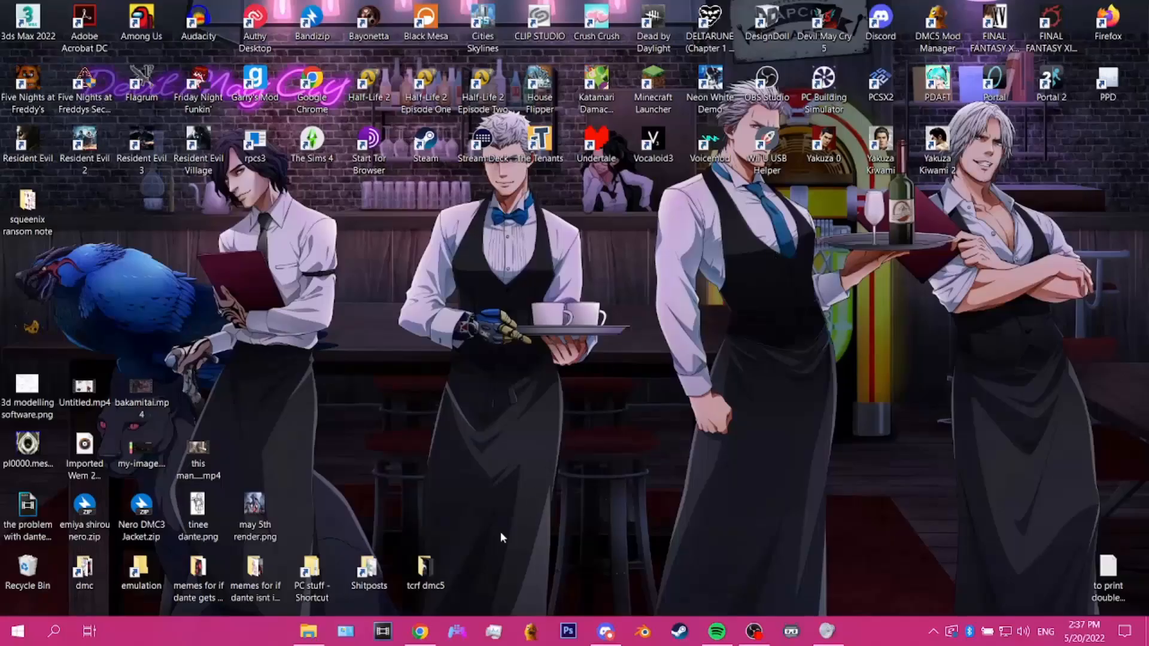
Step: Review the open web pages for the file list, PAK/TEX tool, Noesis, its MESH plugin, Blender and the Blender RE Mesh Noesis Wrapper
click(420, 631)
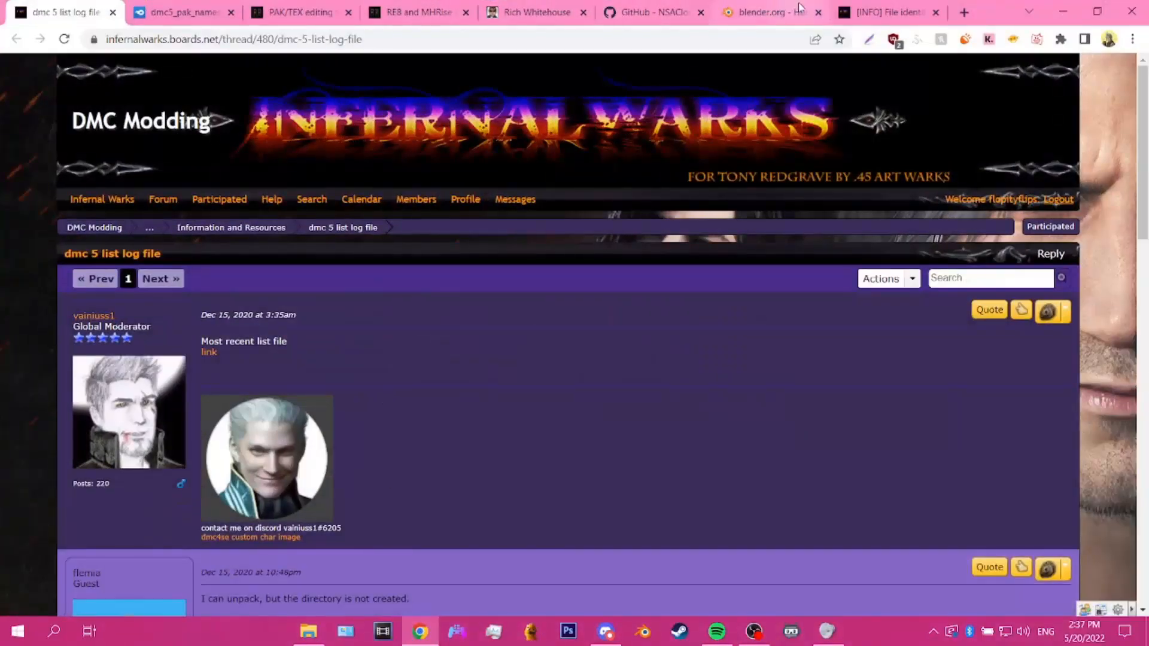
click(650, 12)
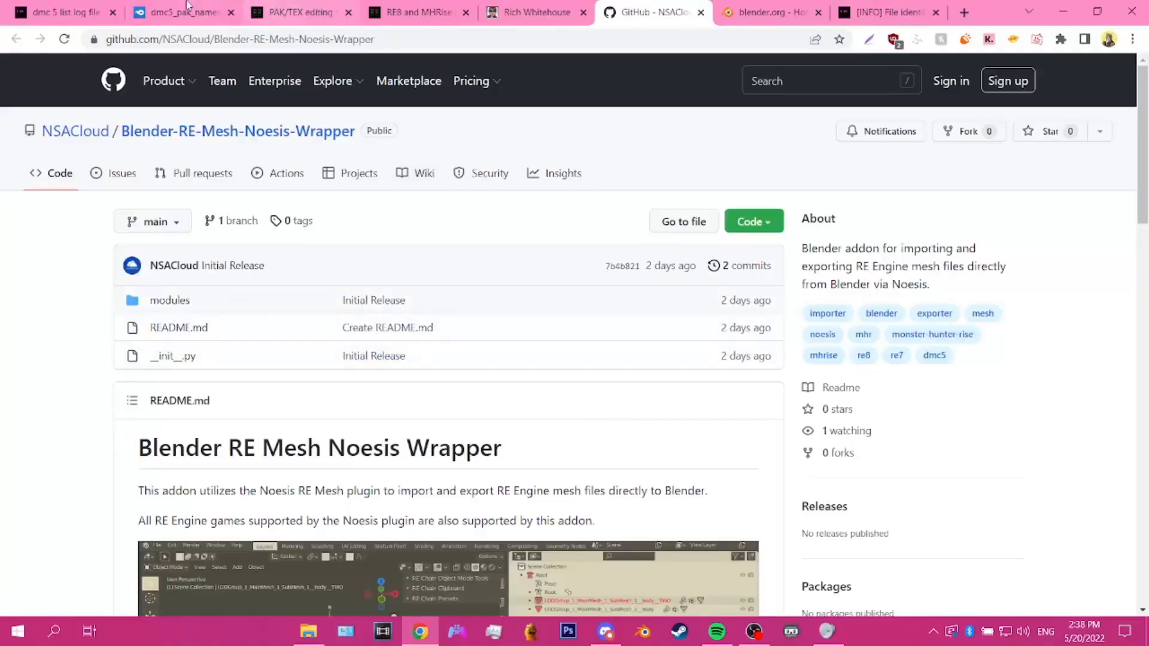
click(70, 13)
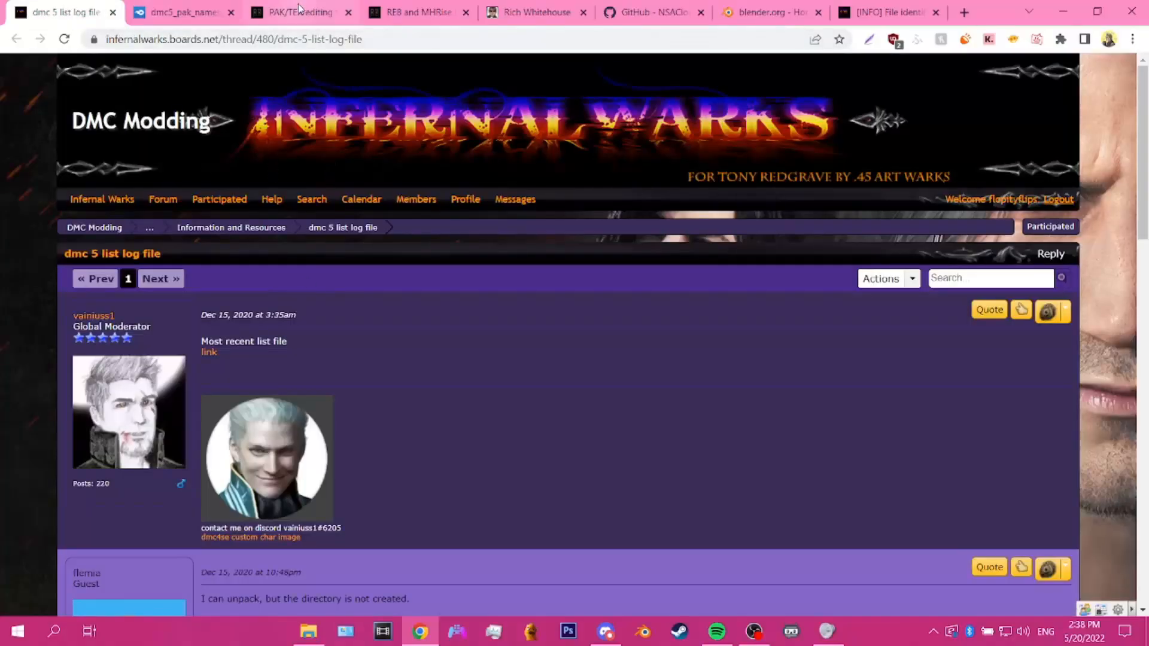
click(299, 12)
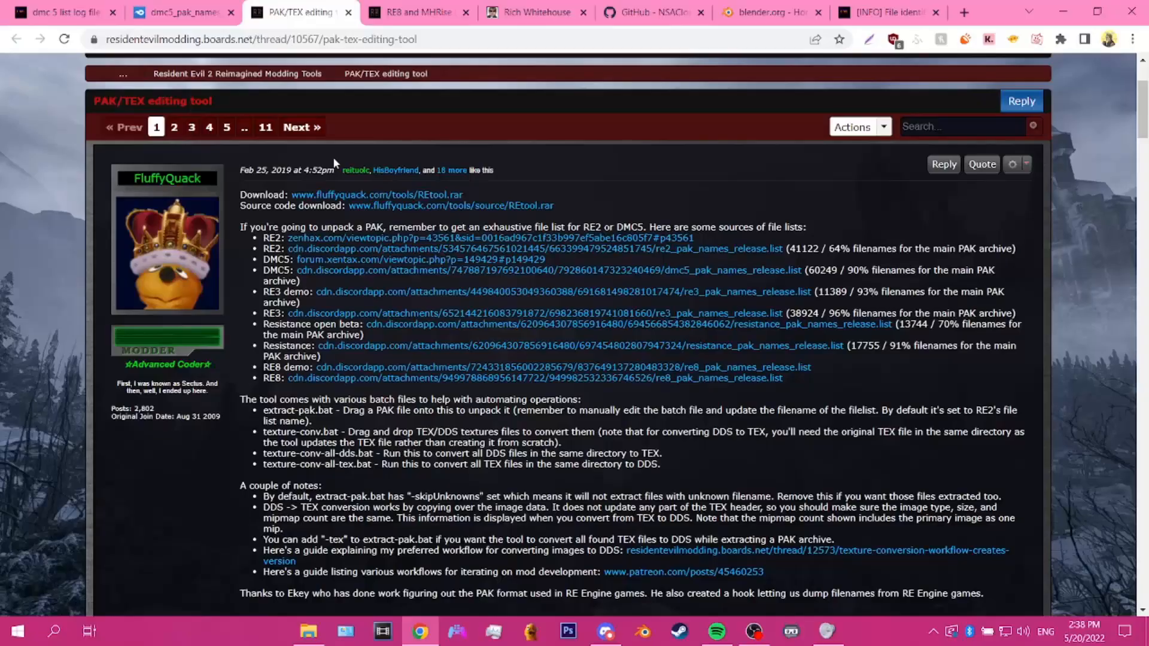
click(401, 13)
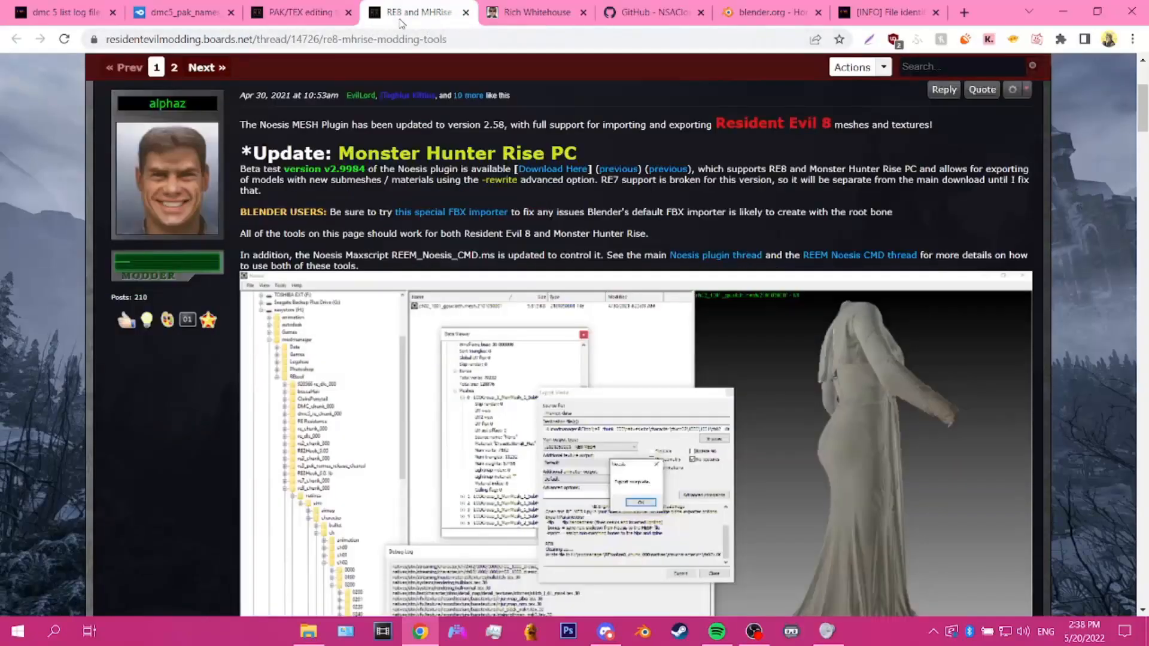
click(540, 13)
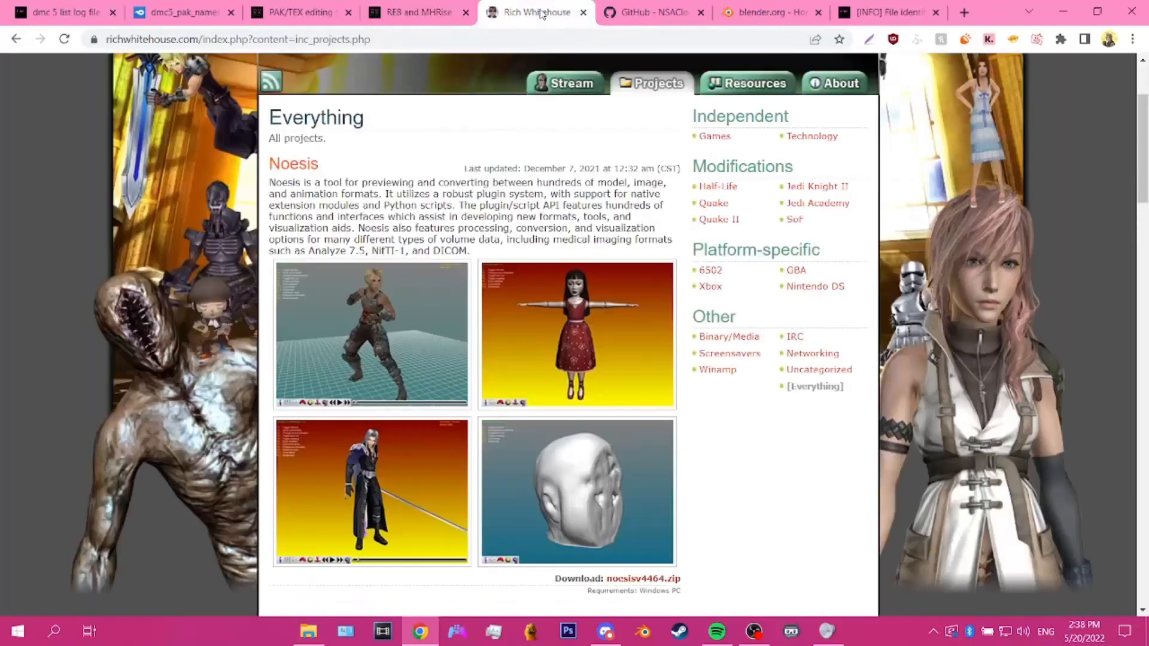
click(751, 13)
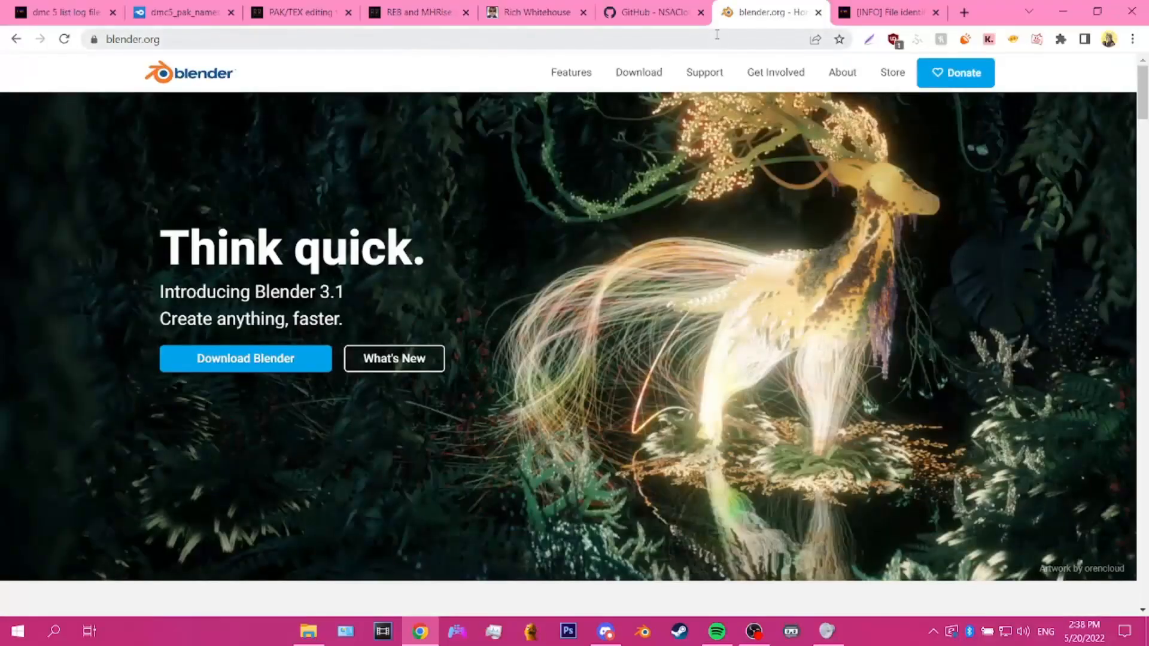
click(653, 12)
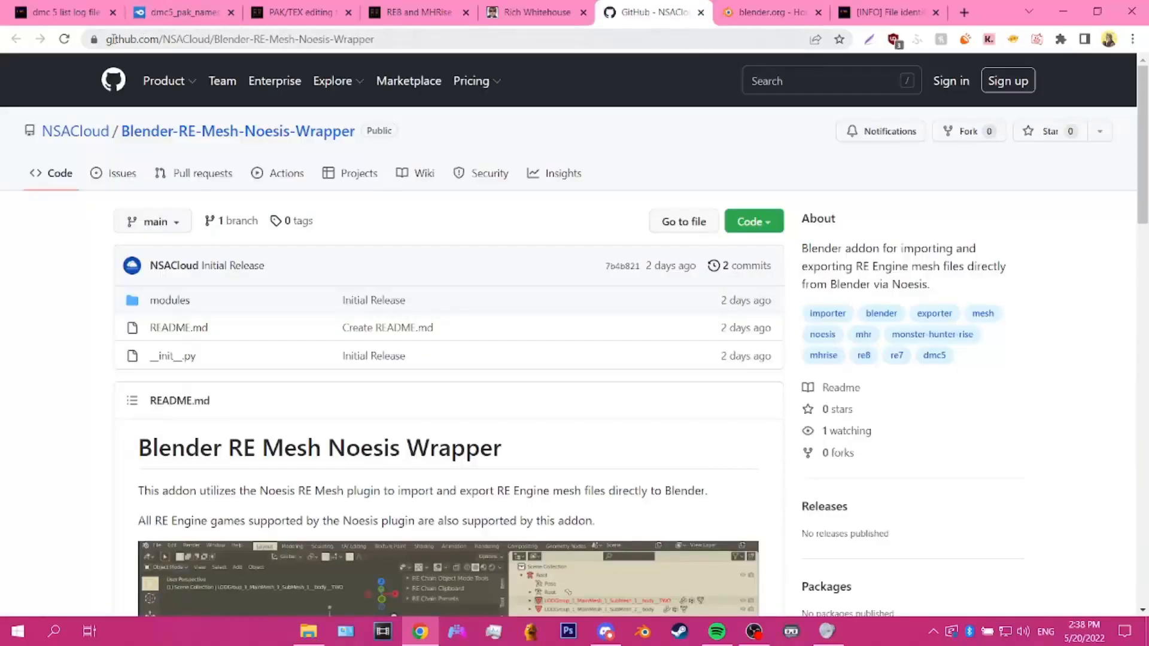
Step: Download REtool.rar from the PAK/TEX editing tool thread
click(186, 13)
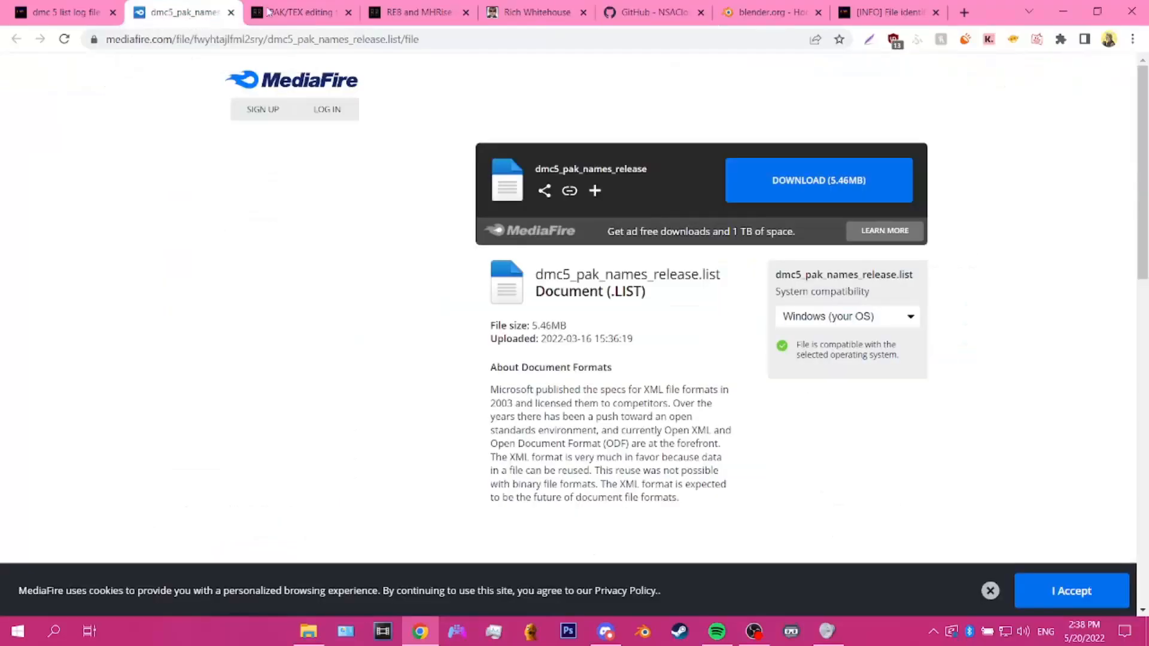
click(299, 12)
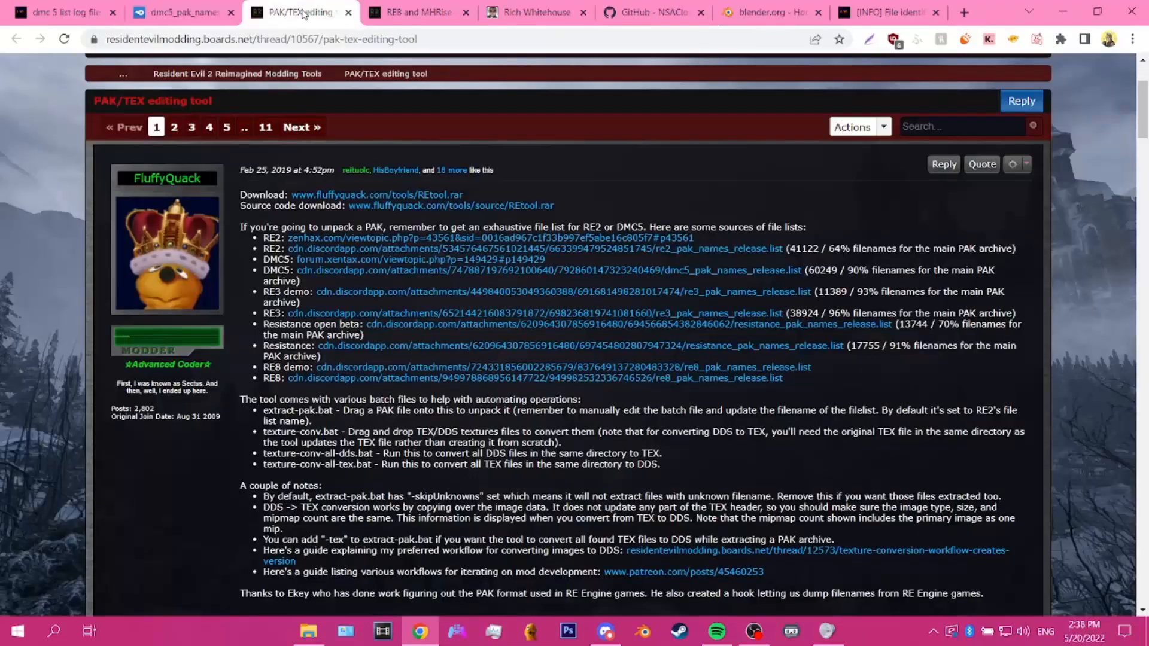
click(413, 194)
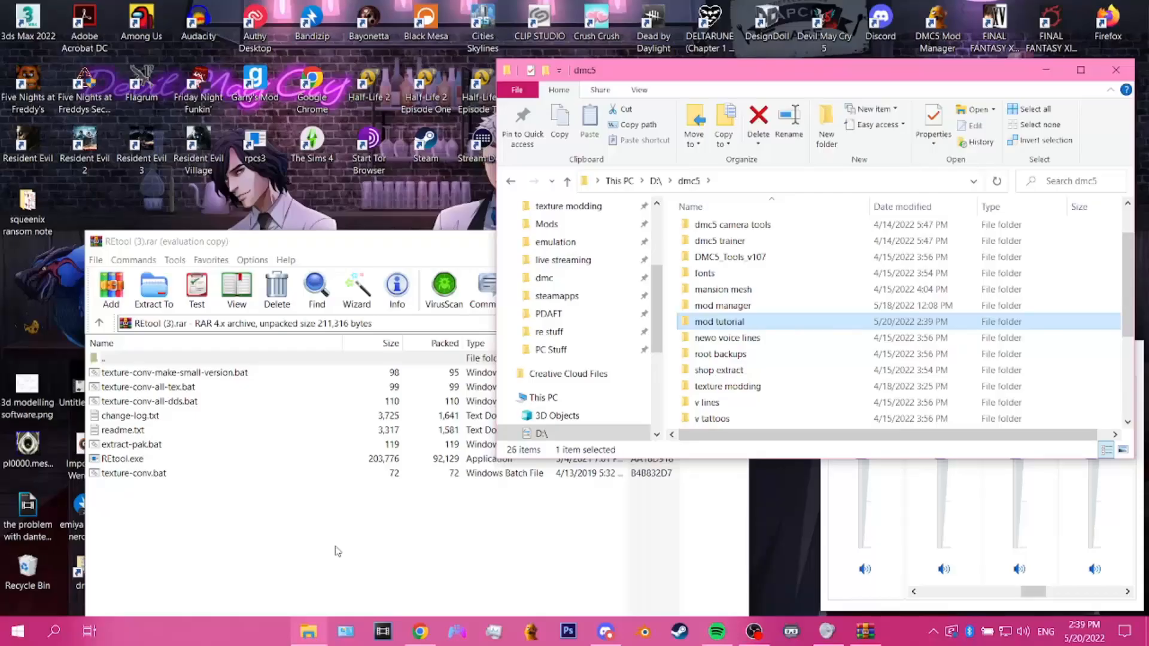
double_click(756, 387)
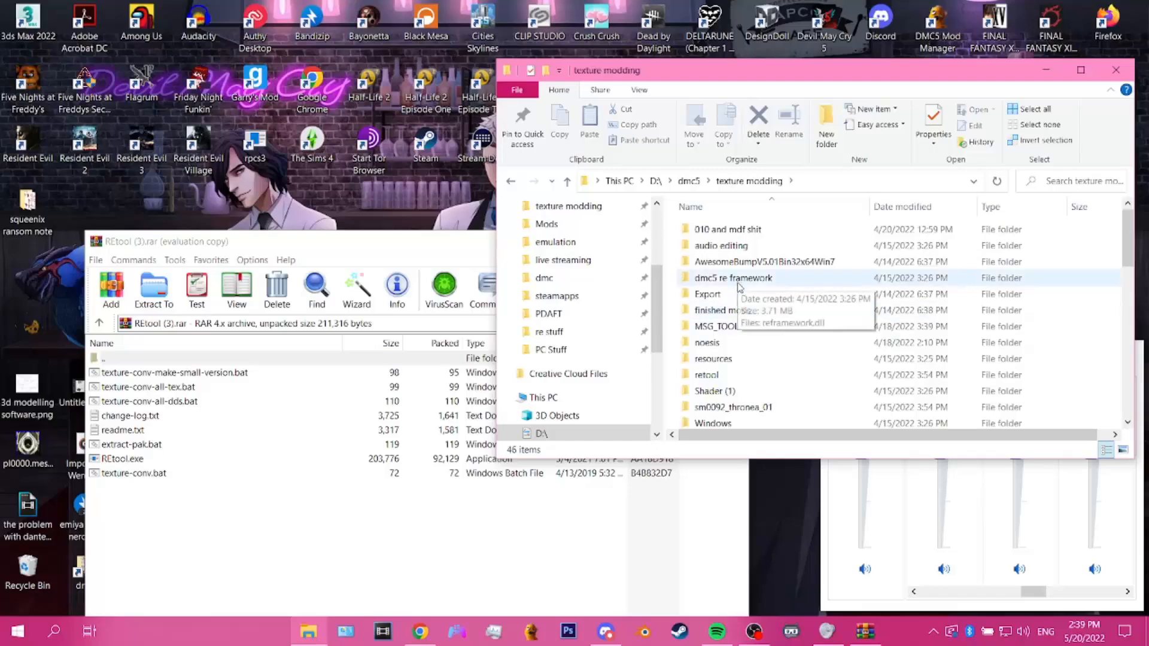
scroll(740, 288, down, 1)
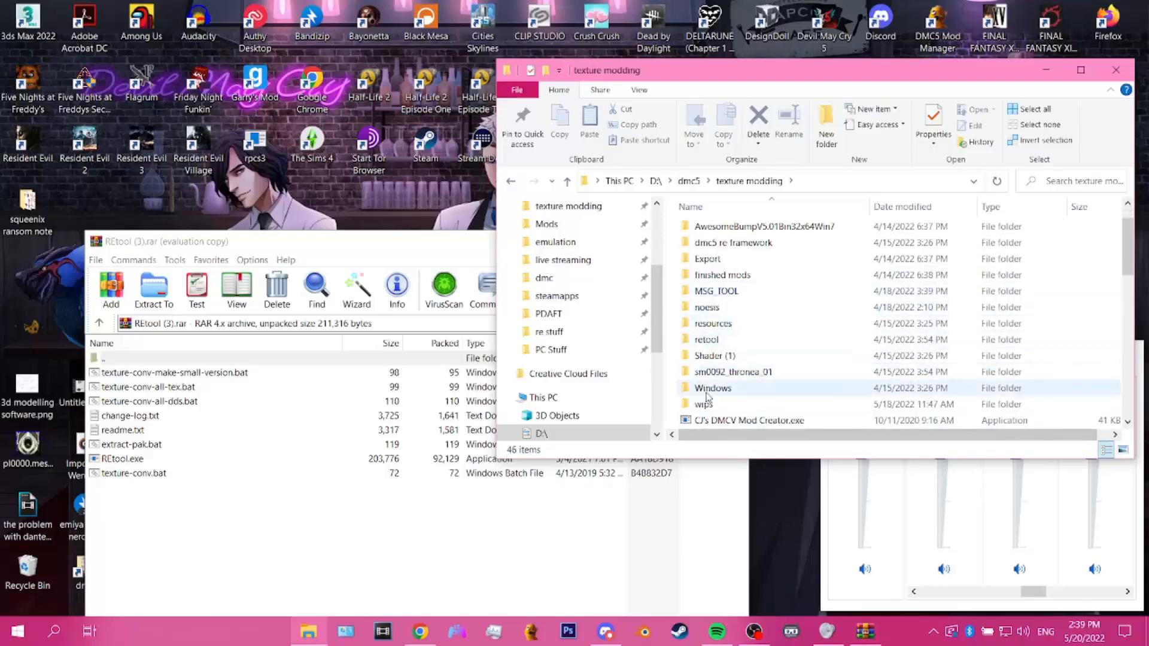
scroll(820, 245, up, 1)
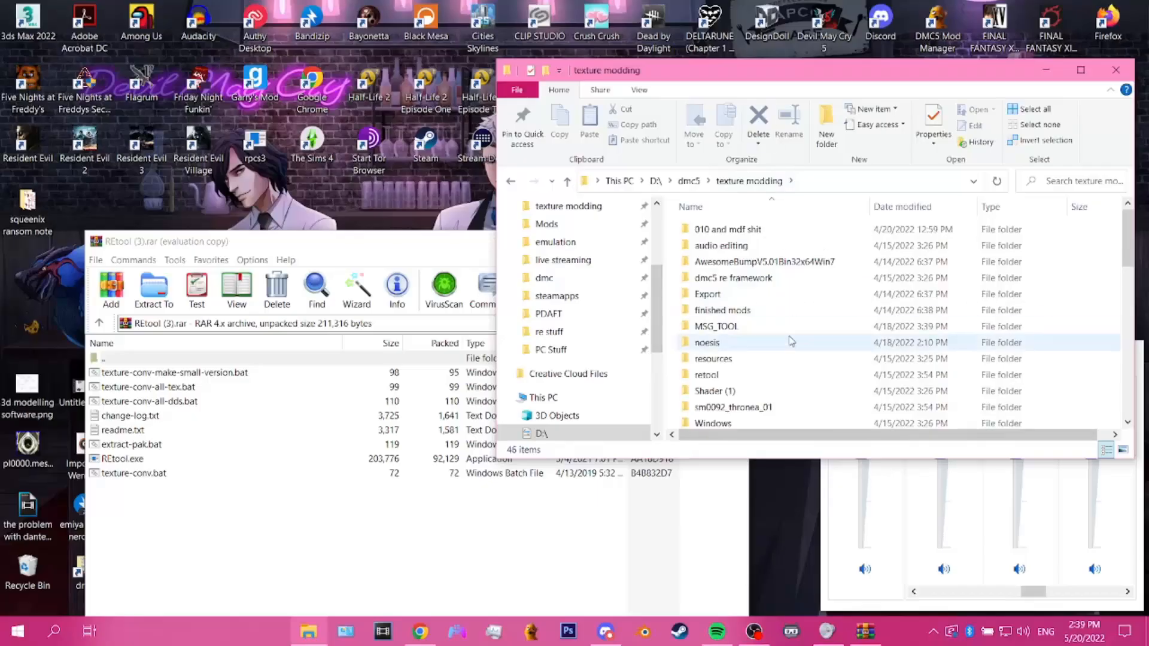
scroll(754, 371, down, 1)
double_click(710, 407)
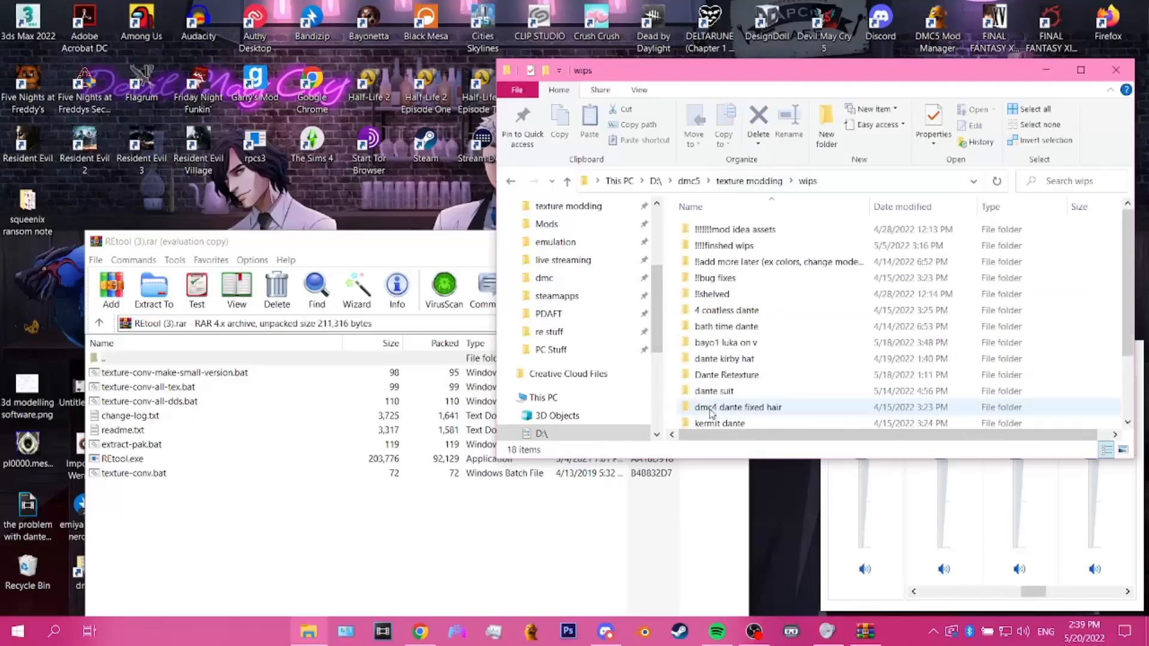
click(694, 182)
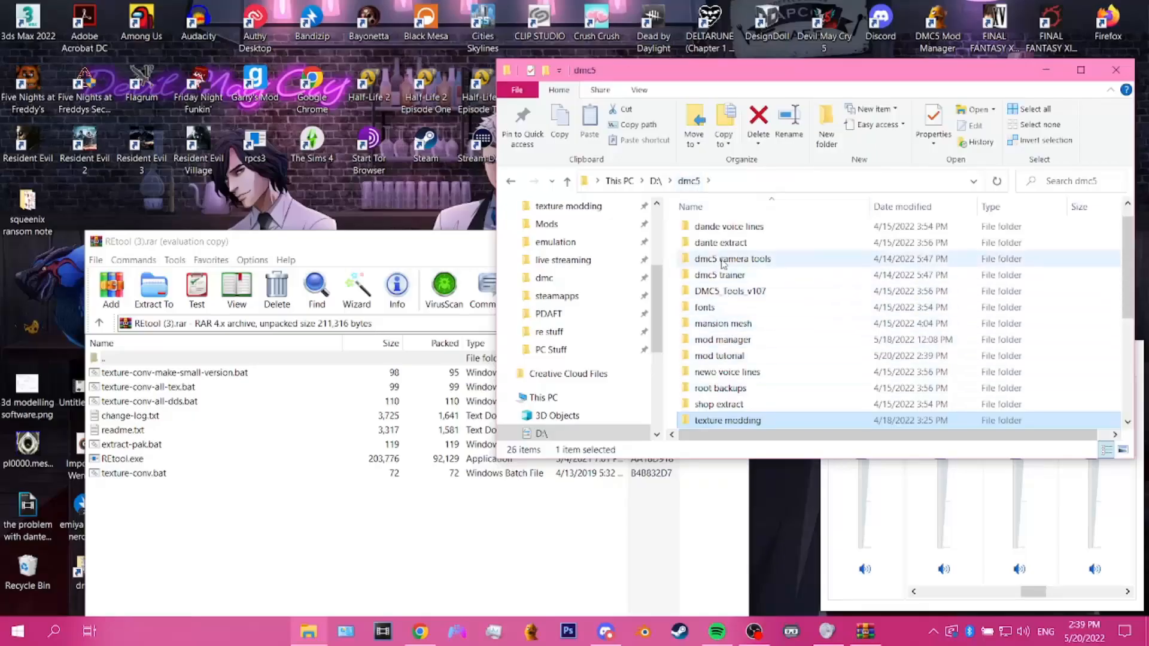
Step: Create a folder named retool inside the mod tutorial folder in D:\dmc5
double_click(721, 357)
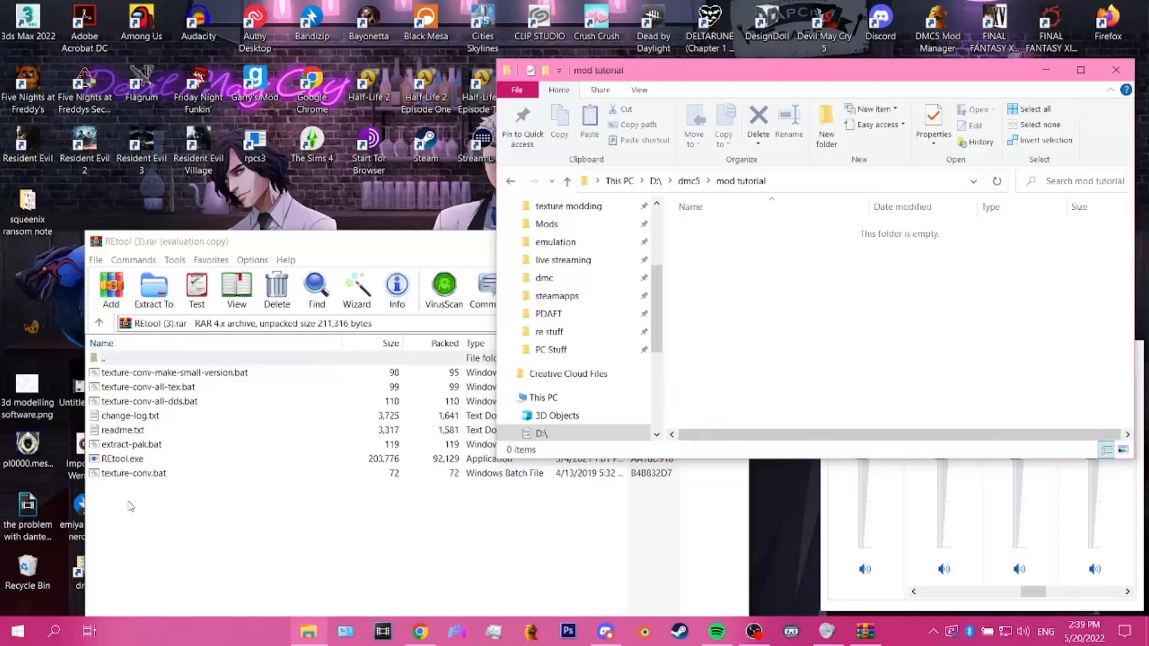
click(131, 505)
click(830, 127)
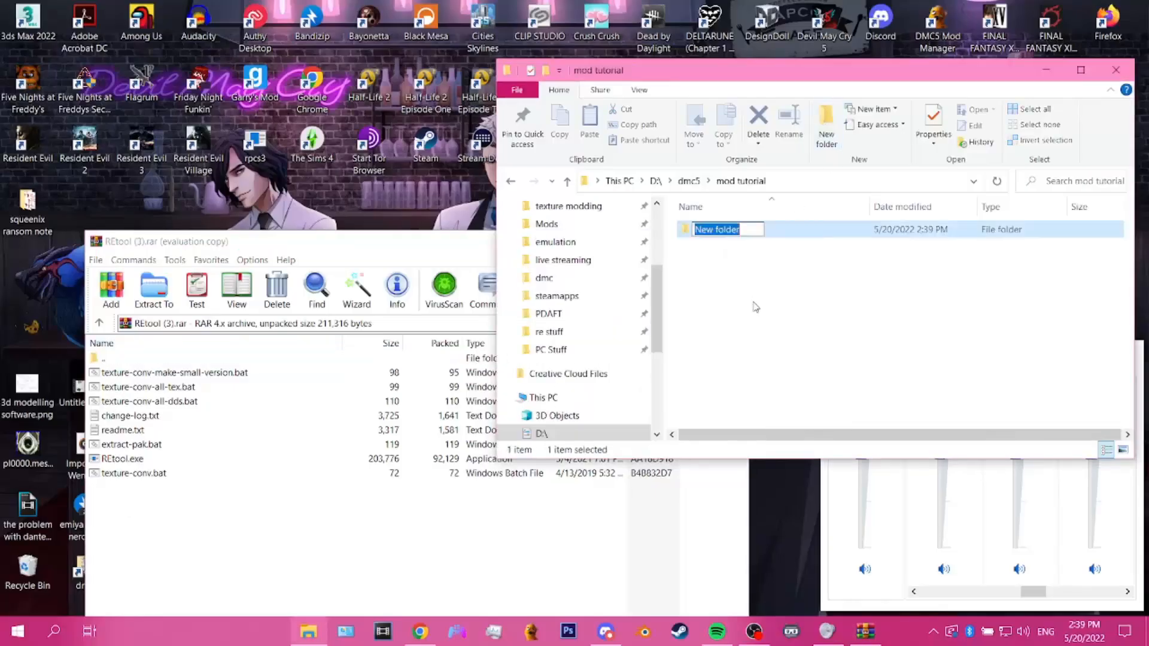
text(retool)
key(Return)
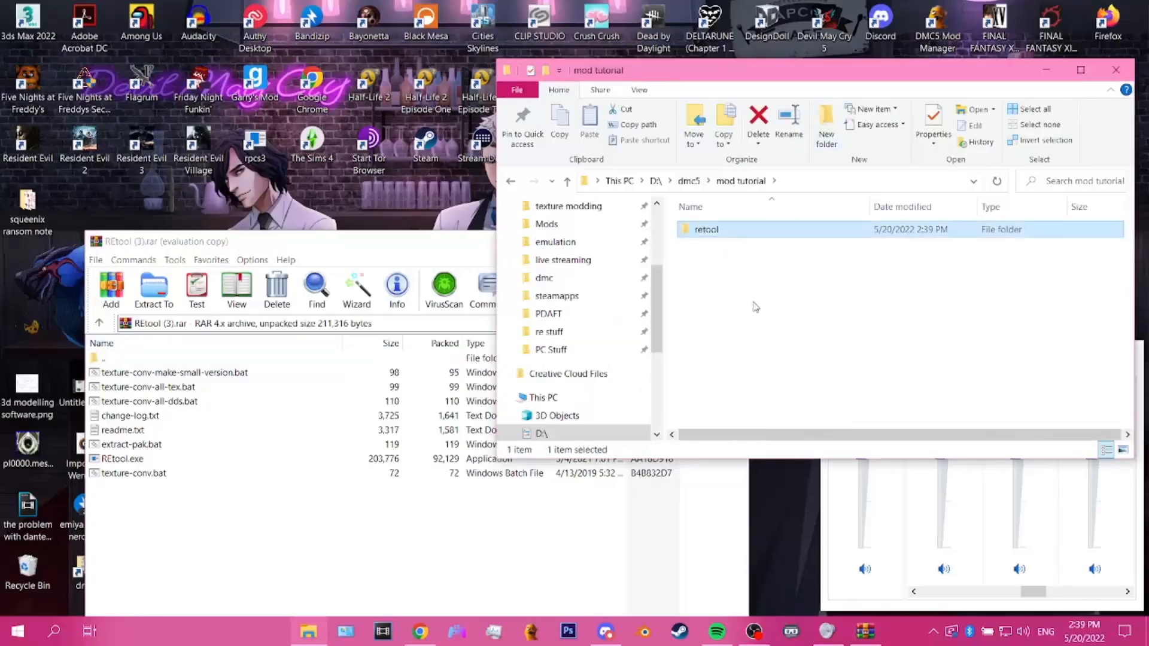
Step: Extract all files from the REtool archive into the new retool folder and close the archive
double_click(740, 236)
click(184, 600)
drag(184, 600, 988, 319)
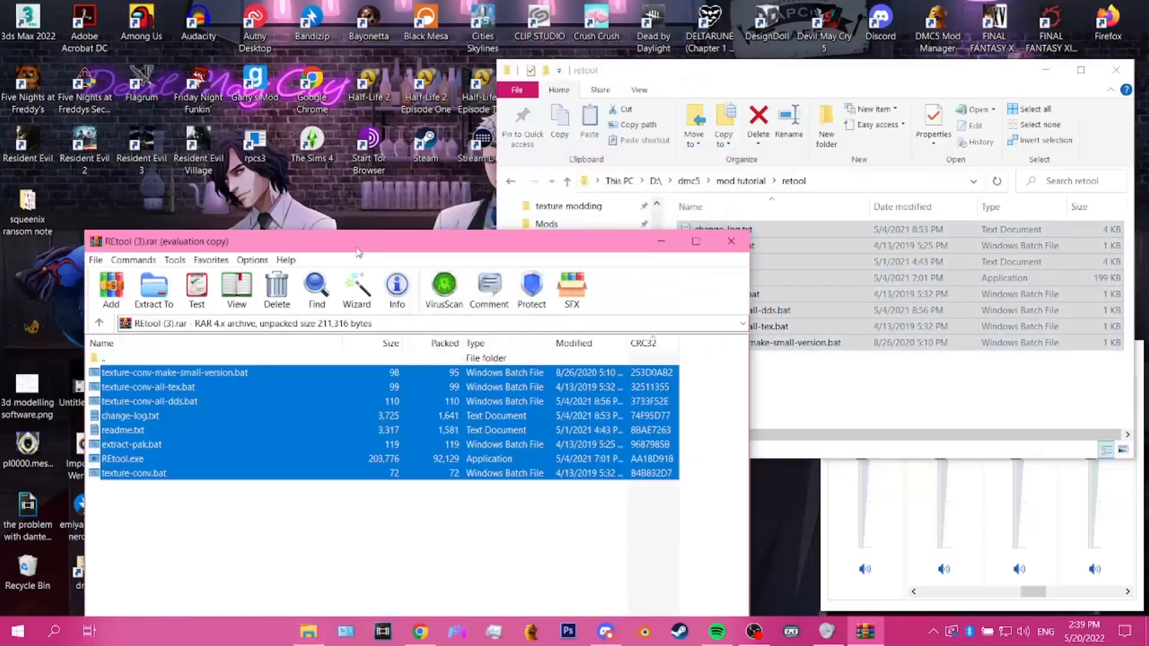
click(731, 241)
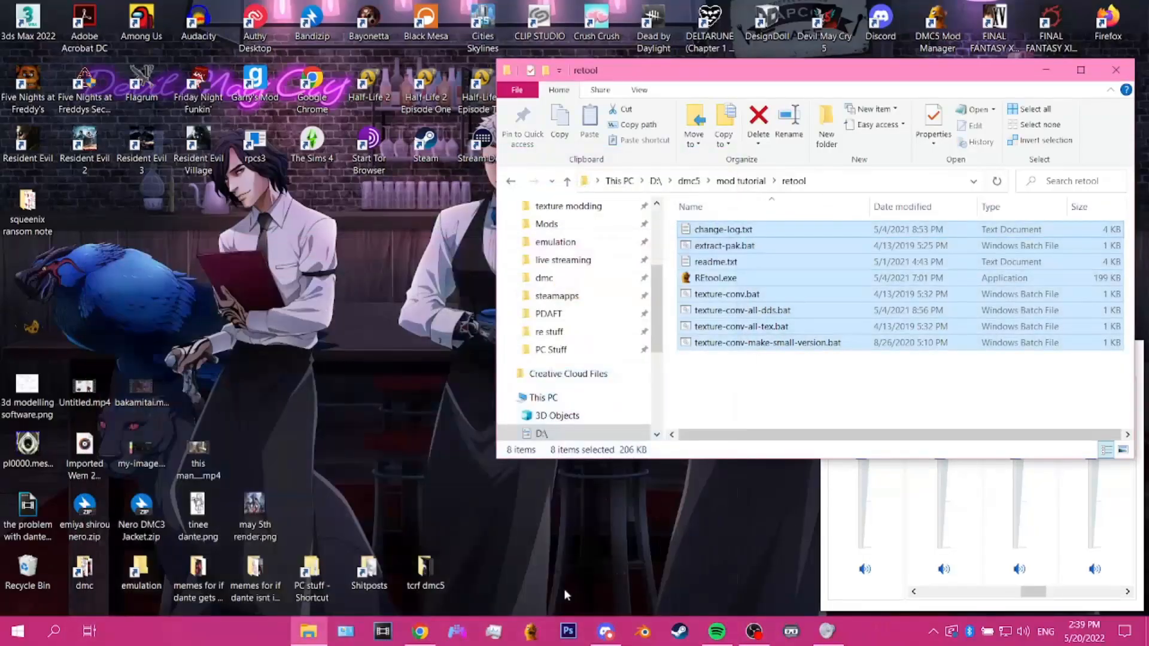
Step: Switch to Chrome and download dmc5_pak_names_release.list from its MediaFire page
click(417, 633)
click(179, 12)
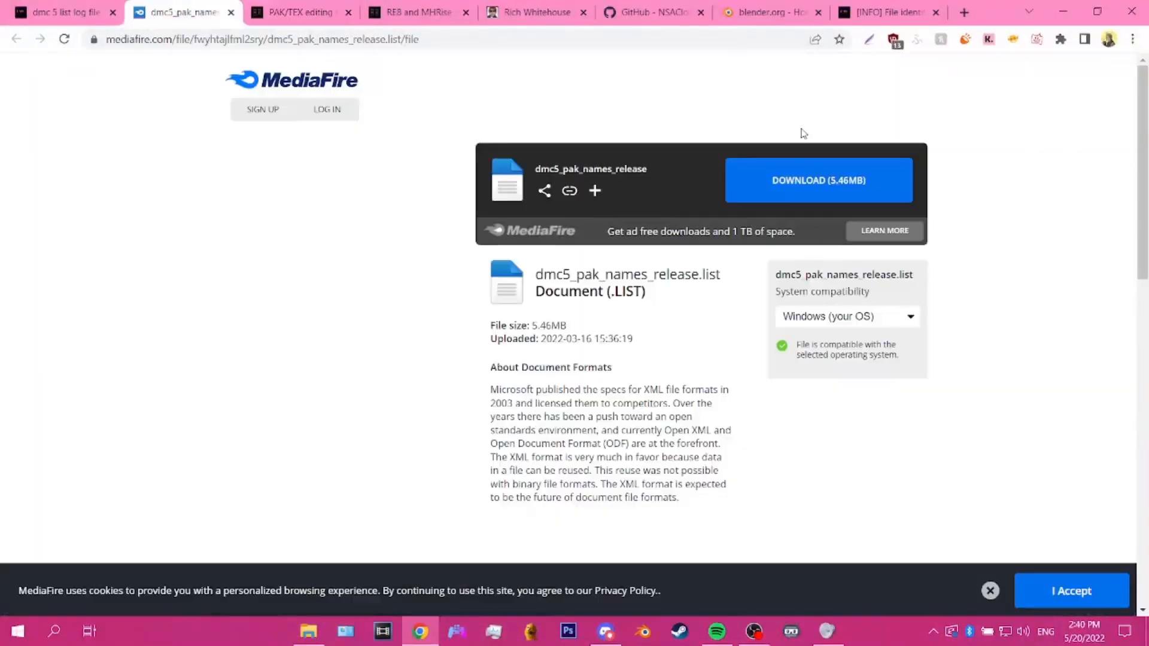
click(795, 193)
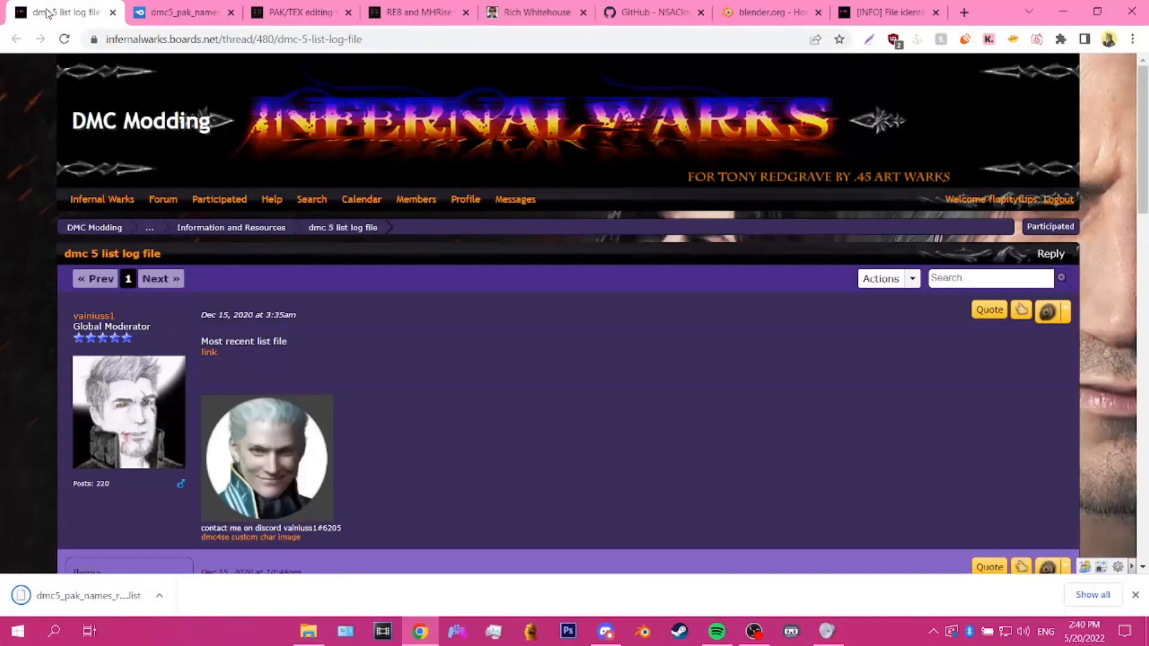
Step: Locate the downloaded DMC5 list file in its folder and transfer it into the retool folder
click(57, 12)
click(159, 595)
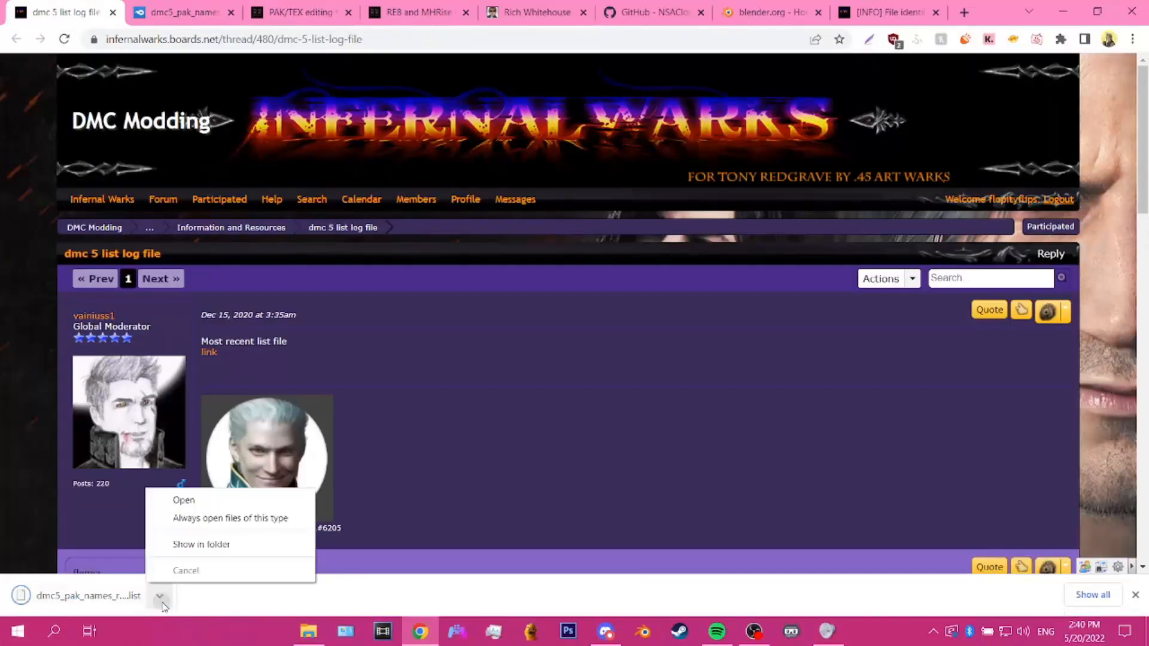
click(173, 546)
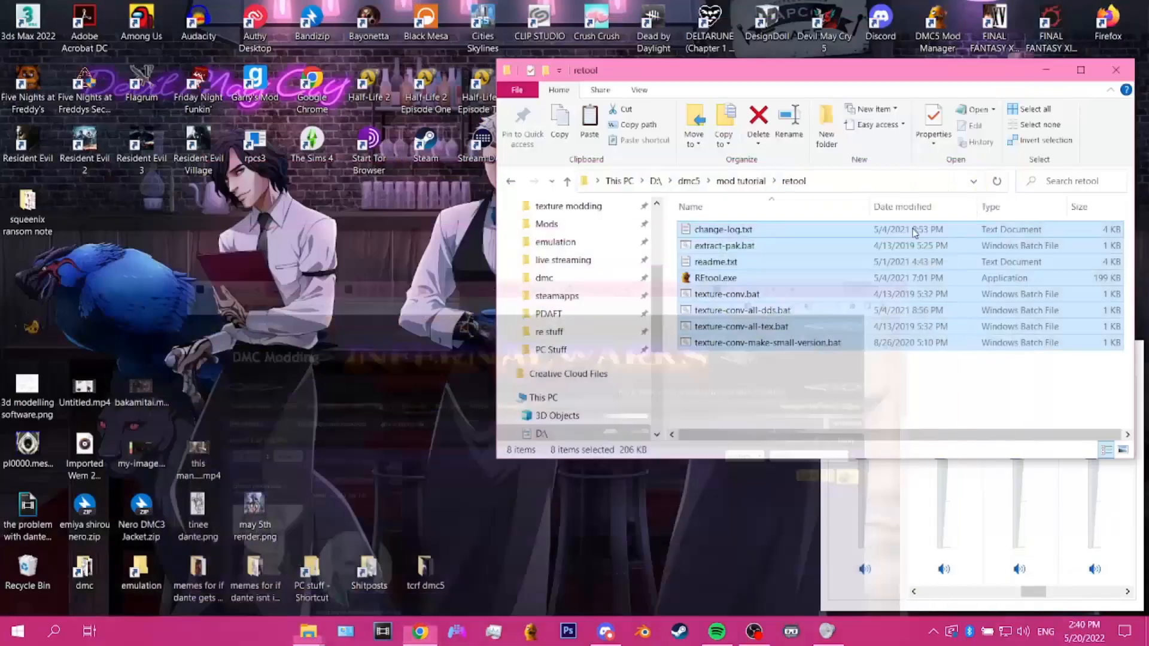
click(836, 385)
key(ctrl+v)
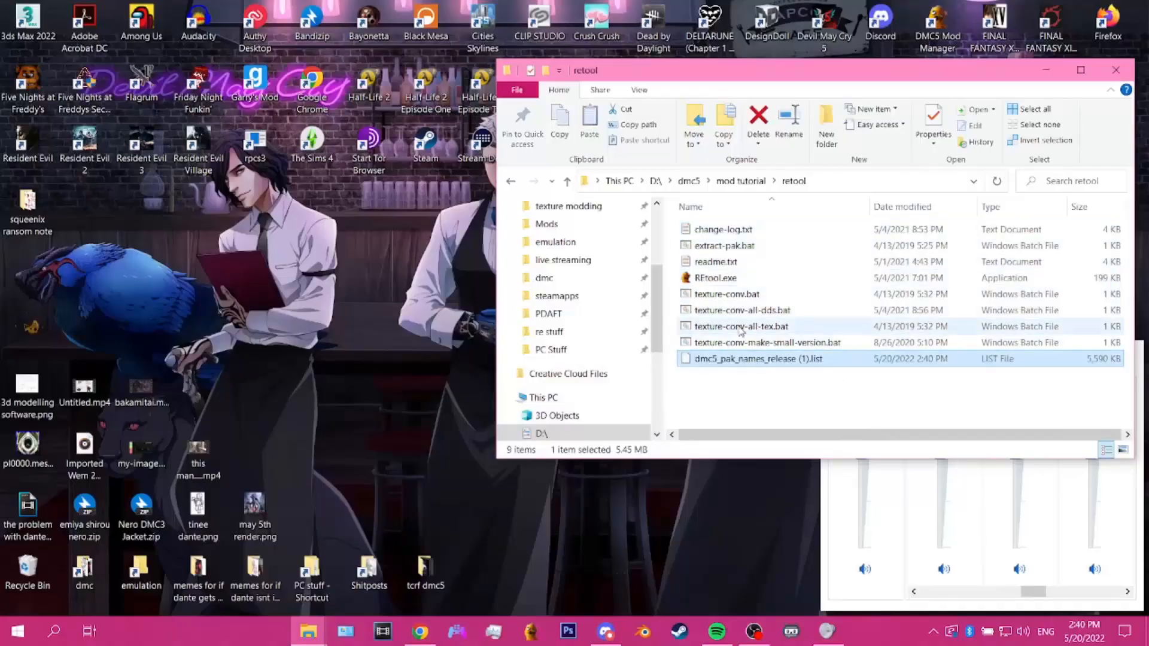
Step: Rename the list file to dmc5_pak_names_release.list, removing the duplicate number from its name
click(814, 359)
click(814, 359)
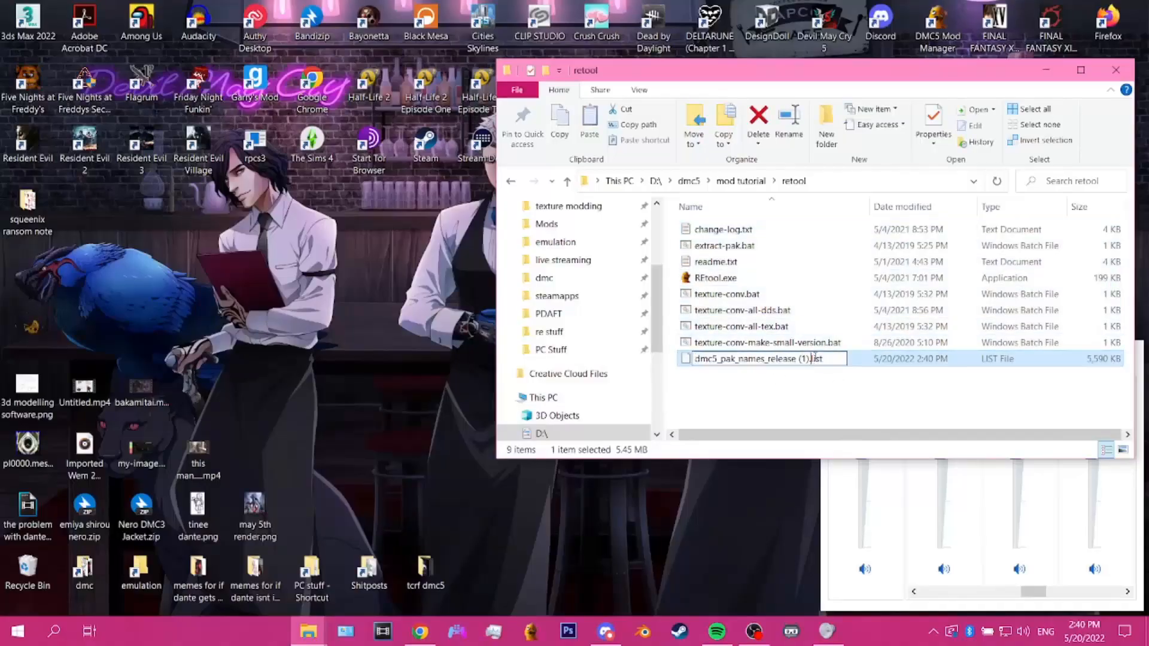
key(BackSpace)
key(BackSpace)
key(BackSpace)
key(BackSpace)
key(Return)
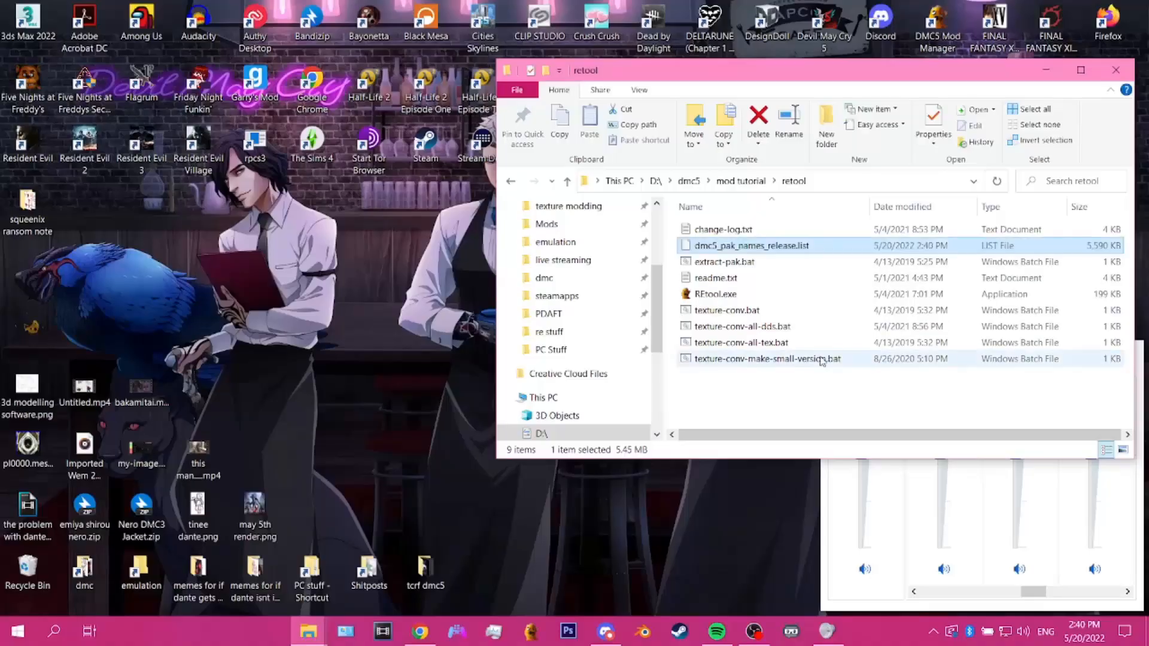
Step: Open extract-pak.bat for editing in Notepad++ and decline the program update
click(741, 272)
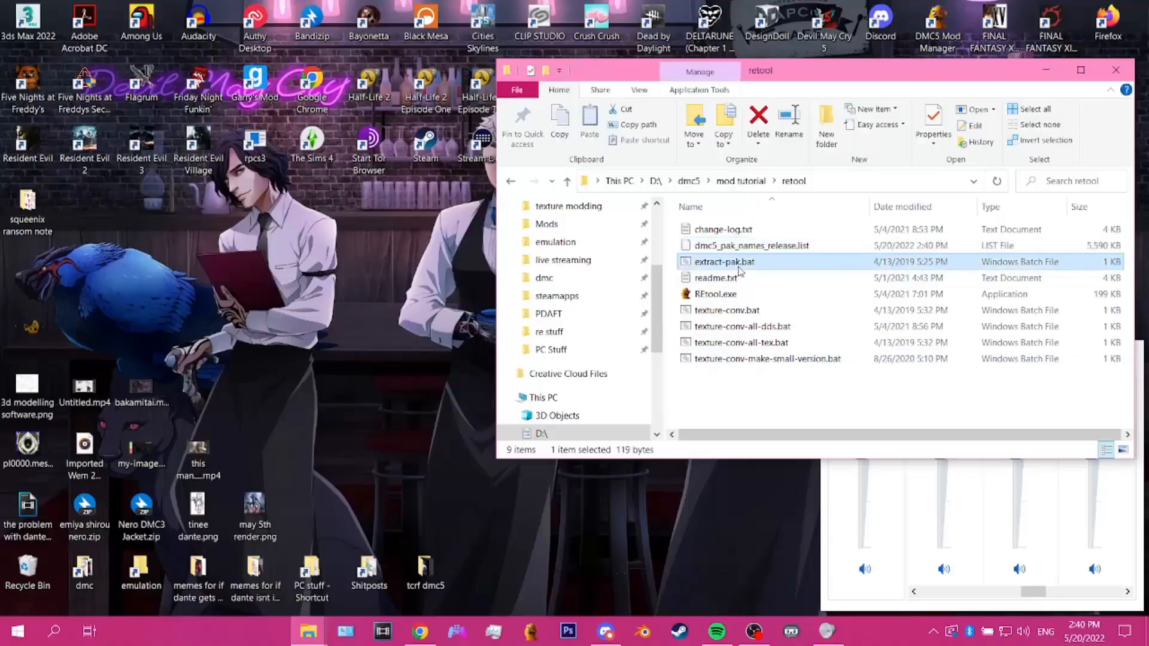
right_click(740, 270)
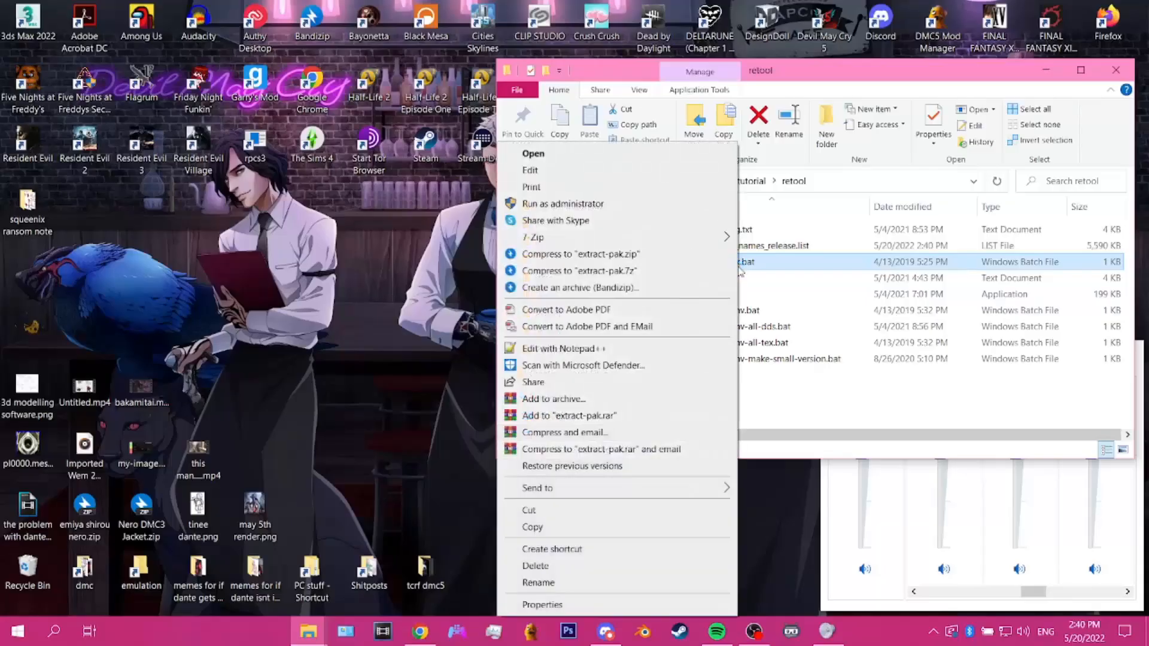
click(555, 349)
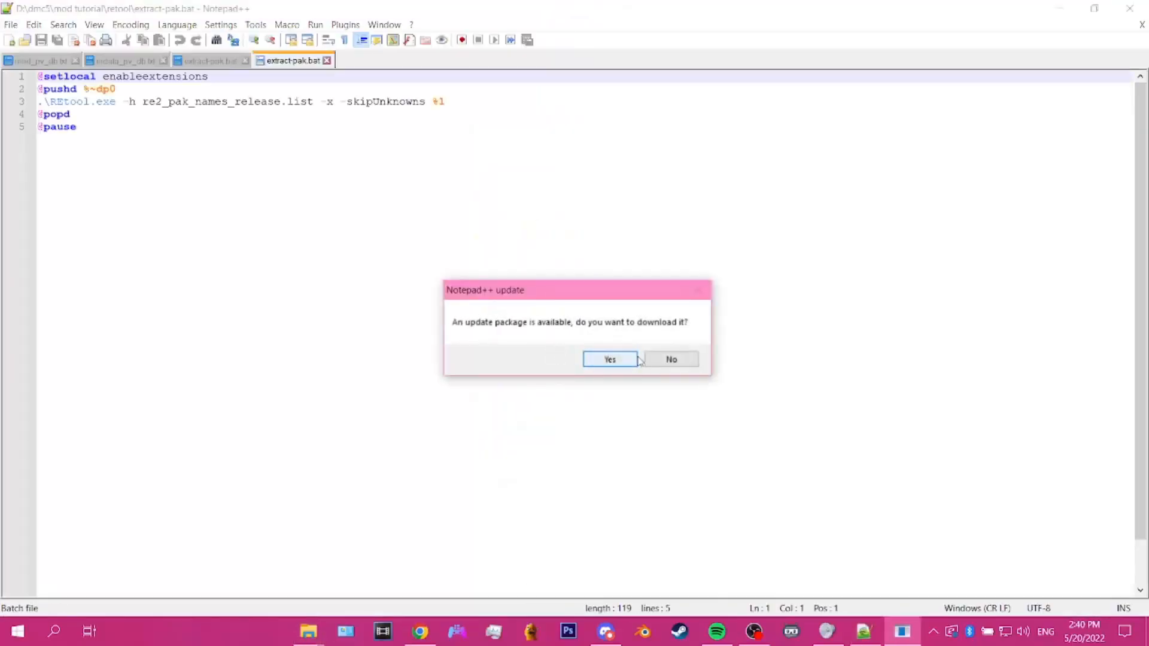
click(671, 360)
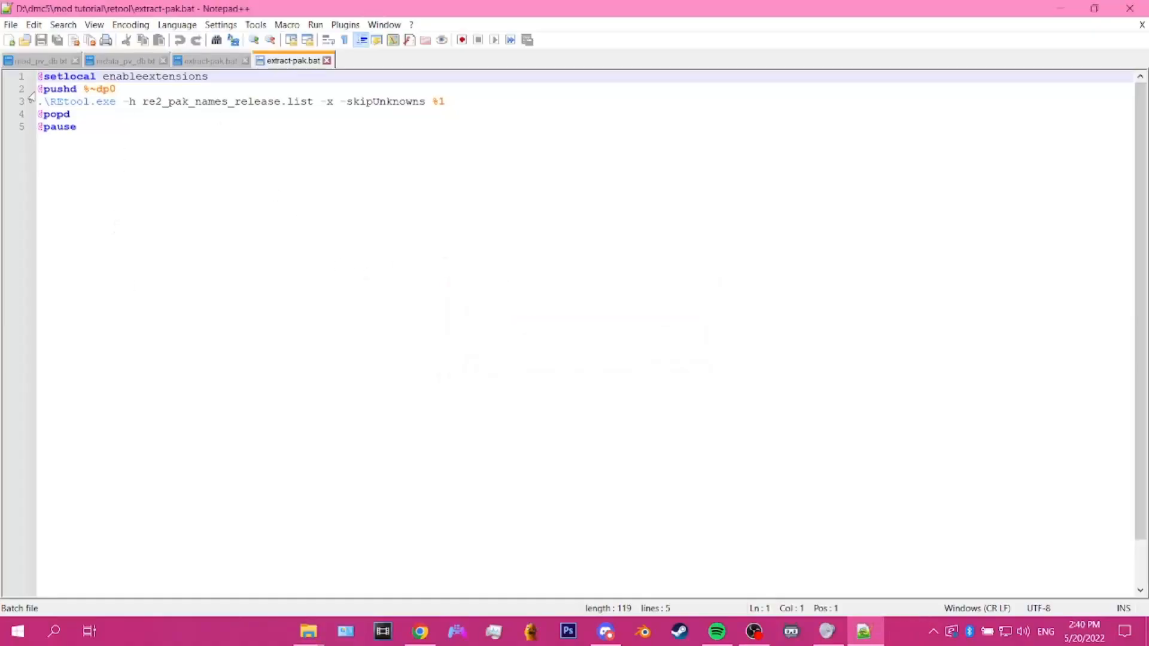
Step: Replace re2 with dmc5 in the list file name on the REtool.exe line of extract-pak.bat, save, and close the editor
drag(45, 101, 459, 101)
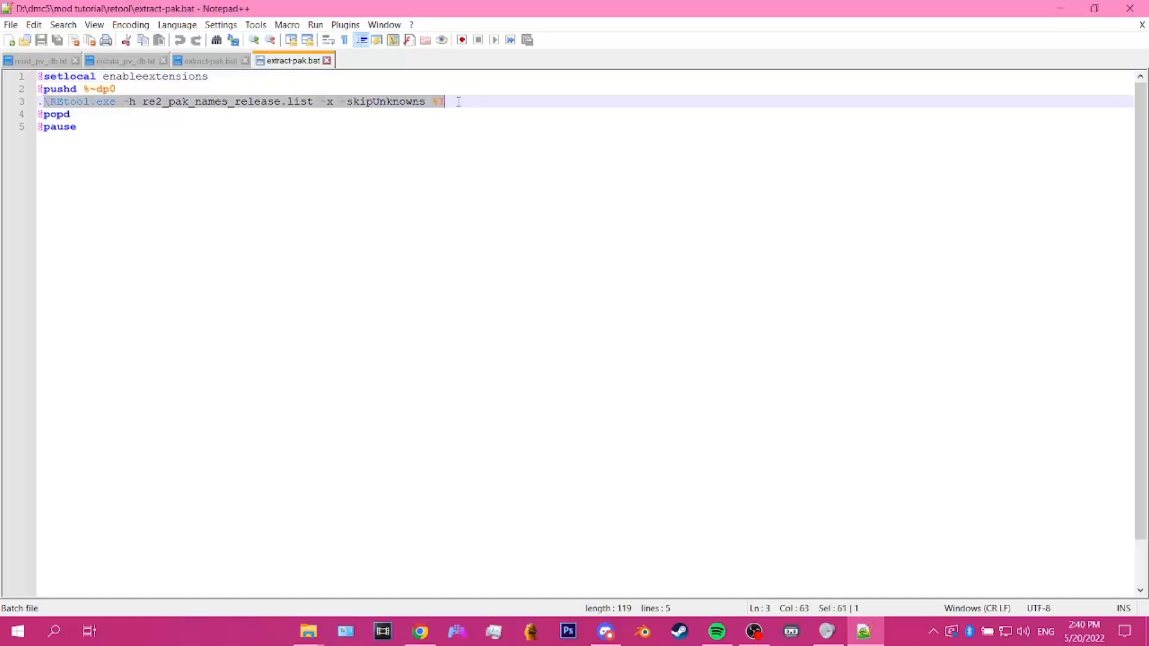
click(160, 95)
click(165, 110)
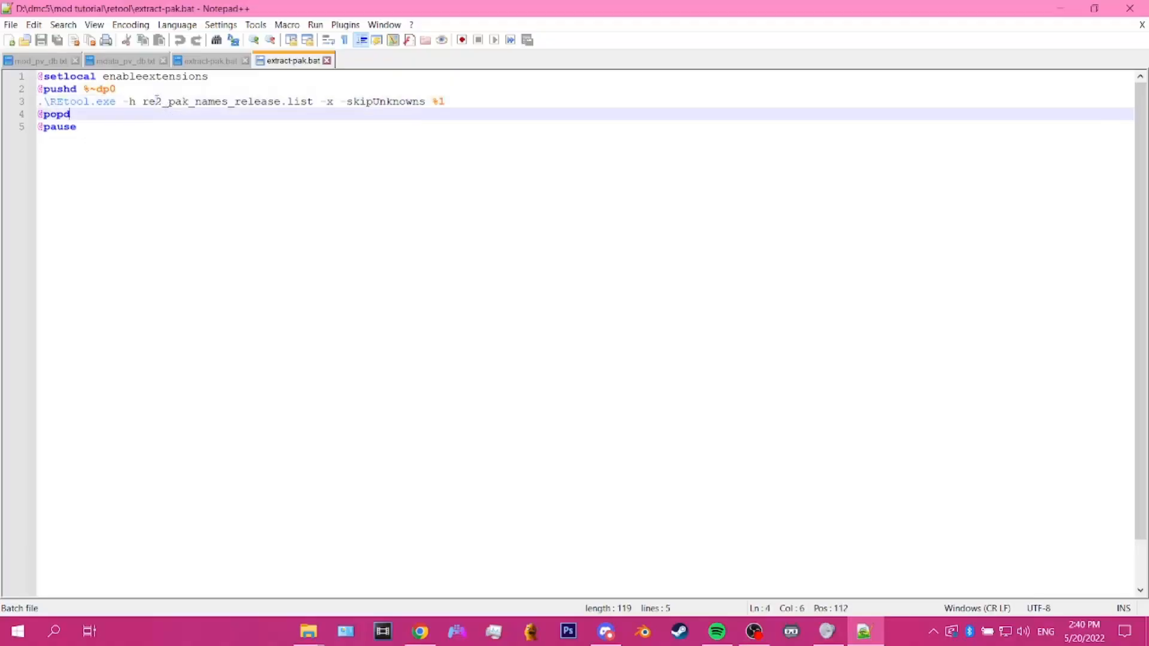
click(157, 101)
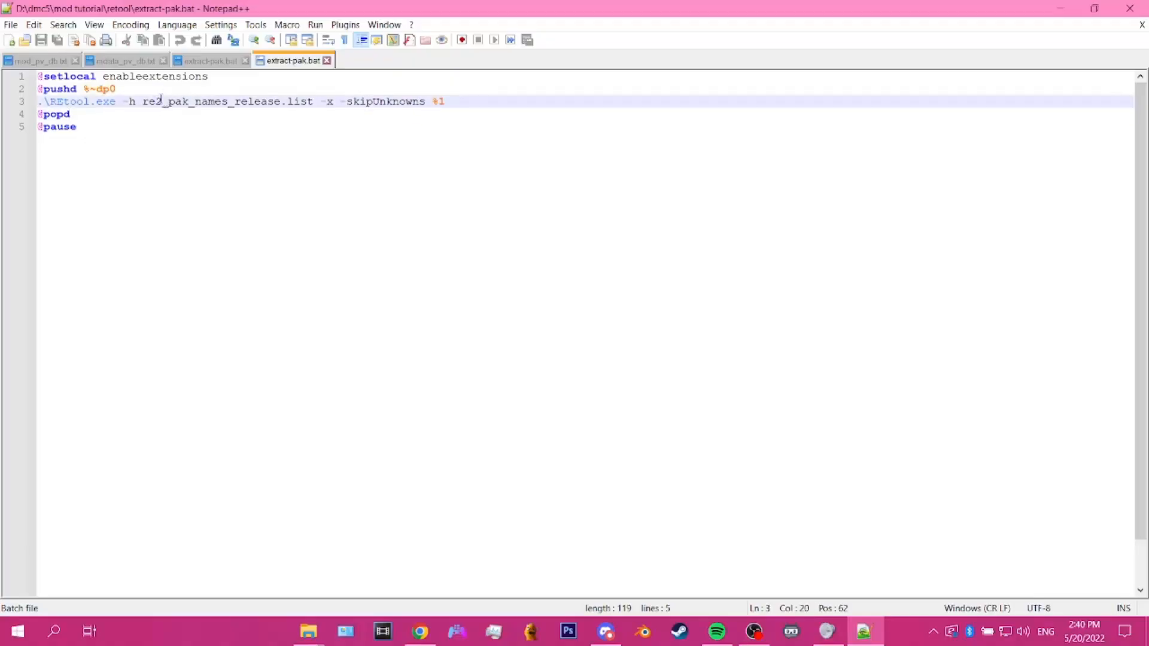
key(BackSpace)
key(BackSpace)
key(BackSpace)
text(dmc5)
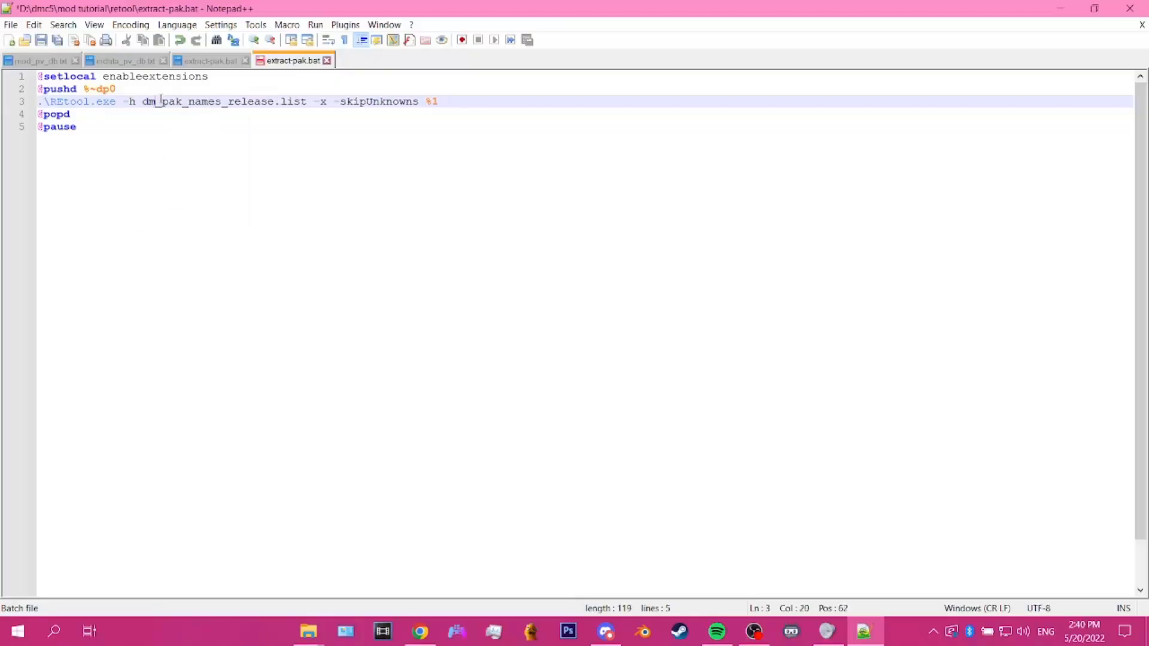
key(ctrl+s)
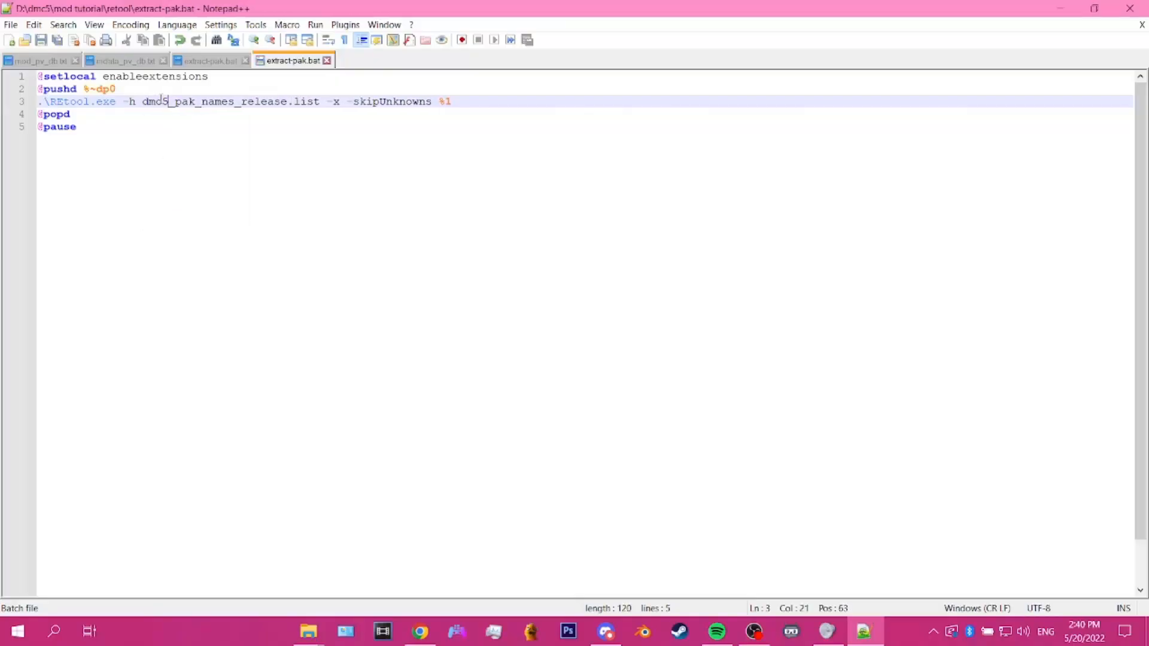
click(1130, 8)
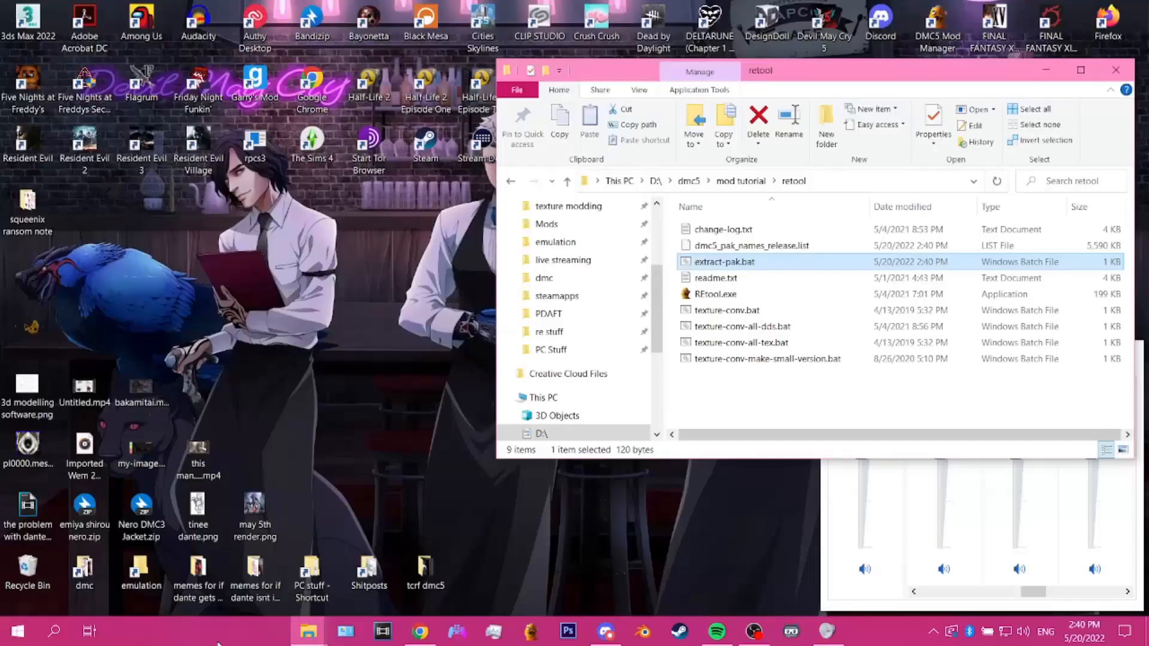
Step: In a second File Explorer window, open steamapps\common\Devil May Cry 5 and locate the re_chunk PAK files
right_click(308, 631)
click(281, 517)
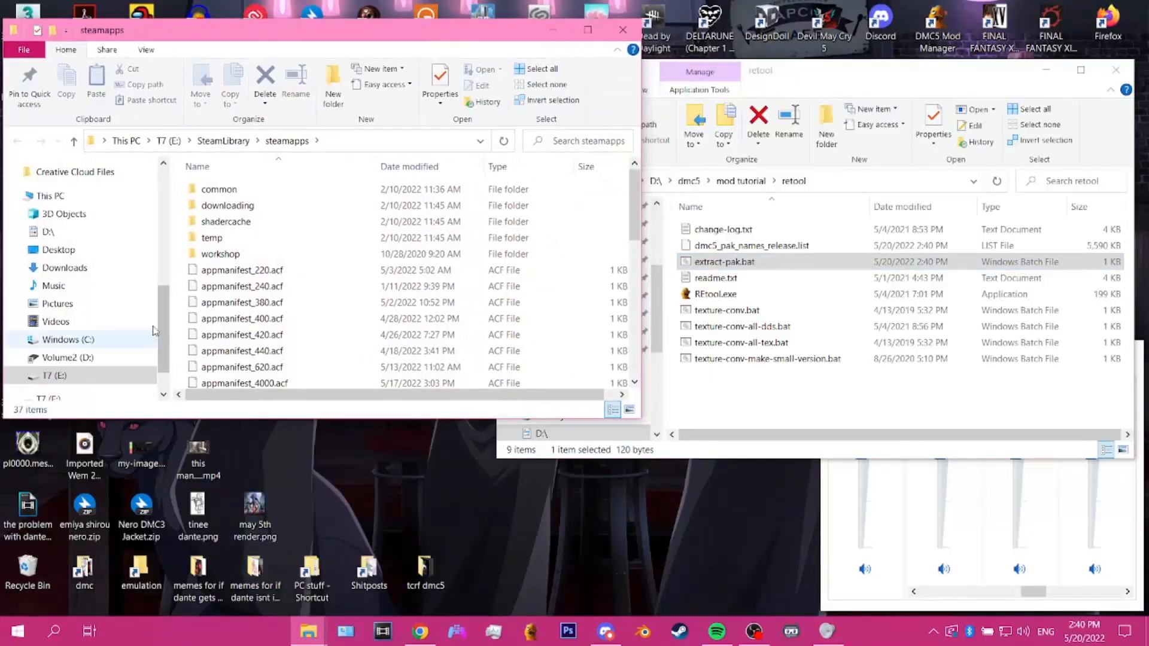
double_click(219, 189)
click(236, 319)
double_click(237, 322)
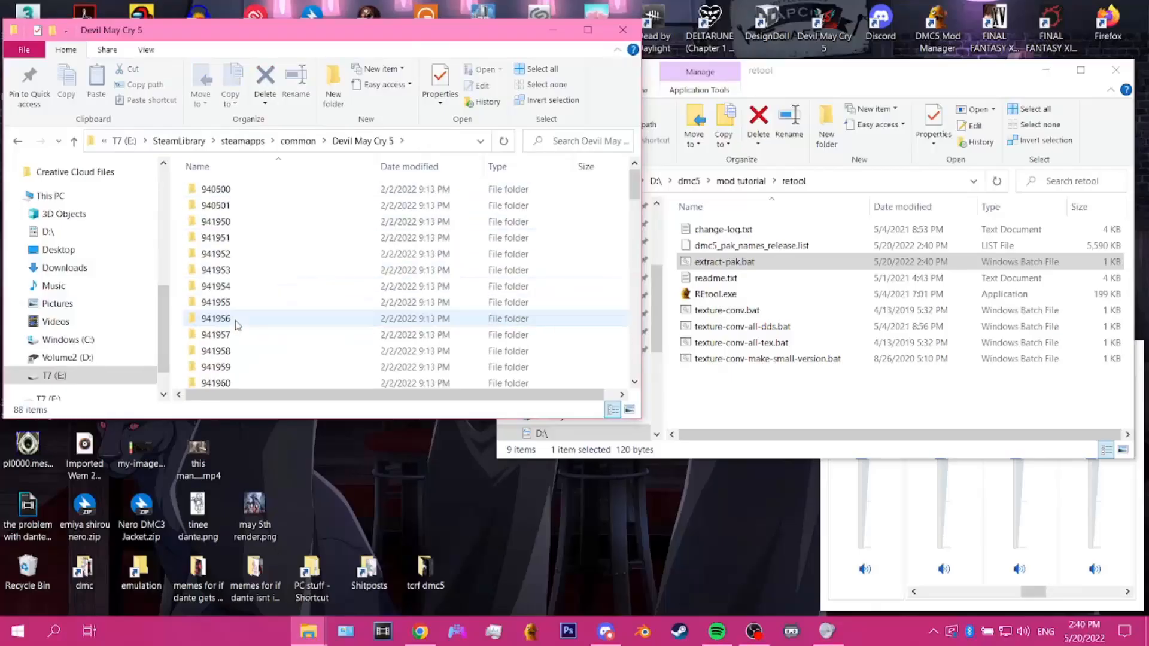
scroll(235, 314, down, 12)
scroll(234, 310, down, 6)
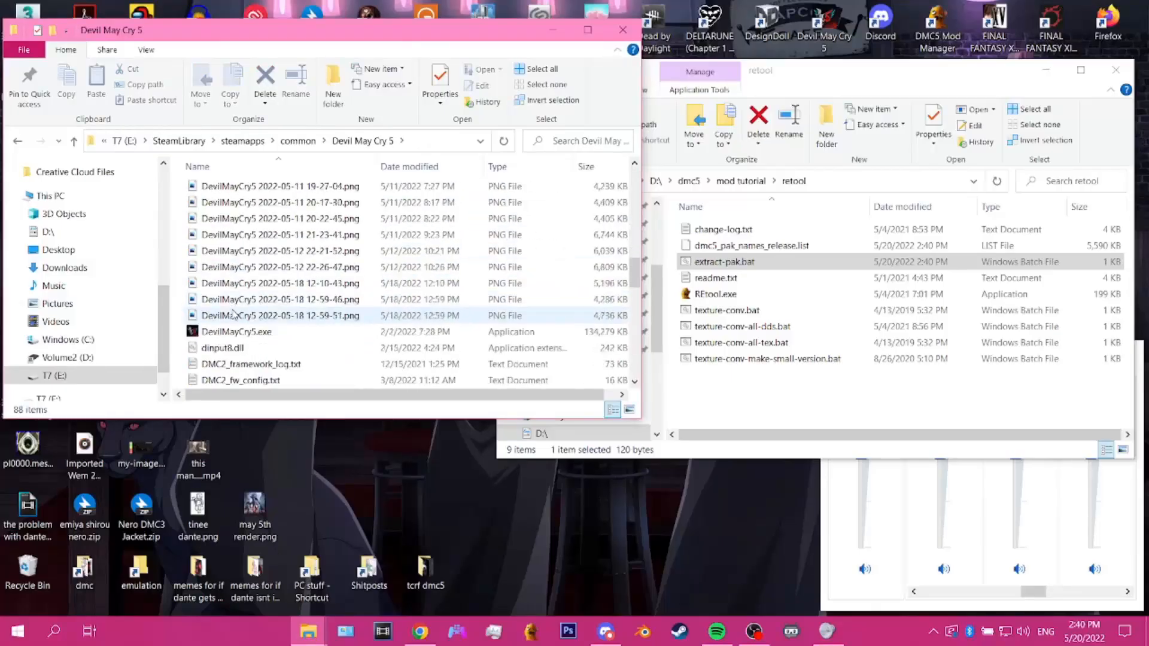
scroll(235, 315, down, 1)
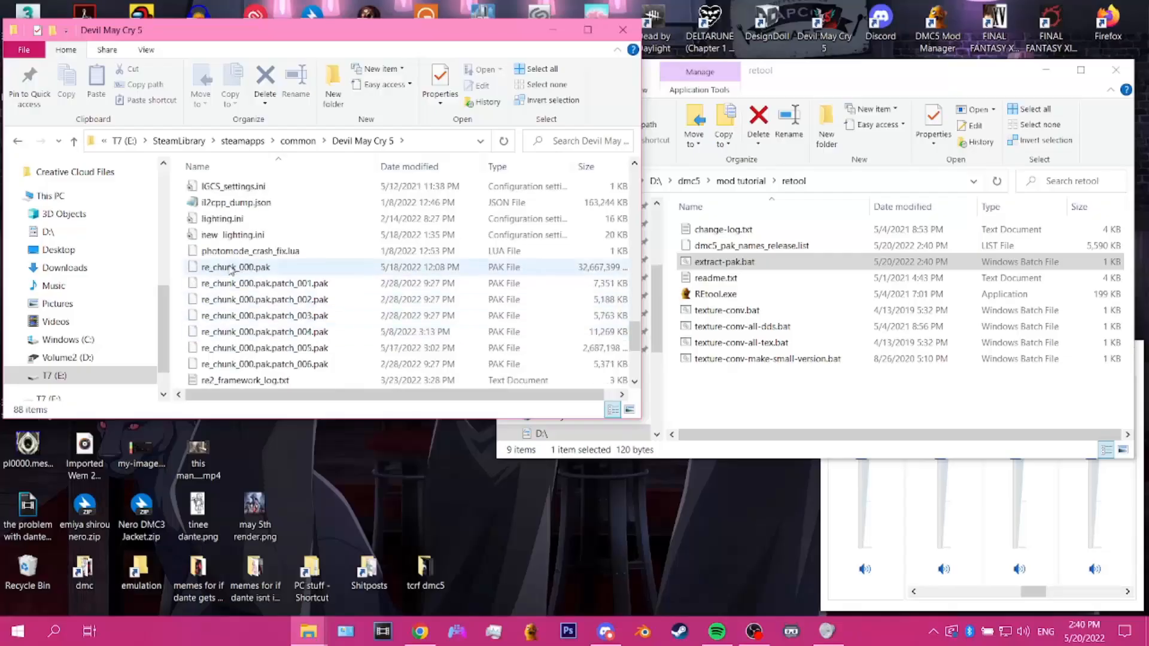
Step: Start unpacking re_chunk_000.pak with extract-pak.bat in the retool folder, and stop the extraction by closing its console window
drag(232, 270, 750, 264)
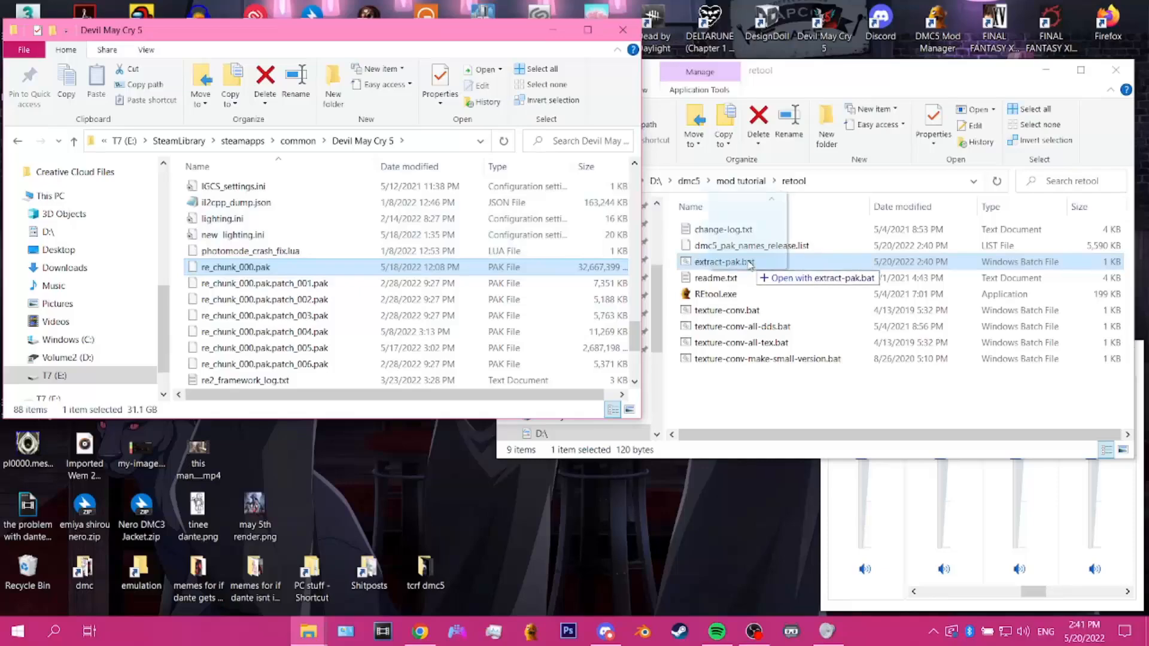
drag(750, 264, 748, 262)
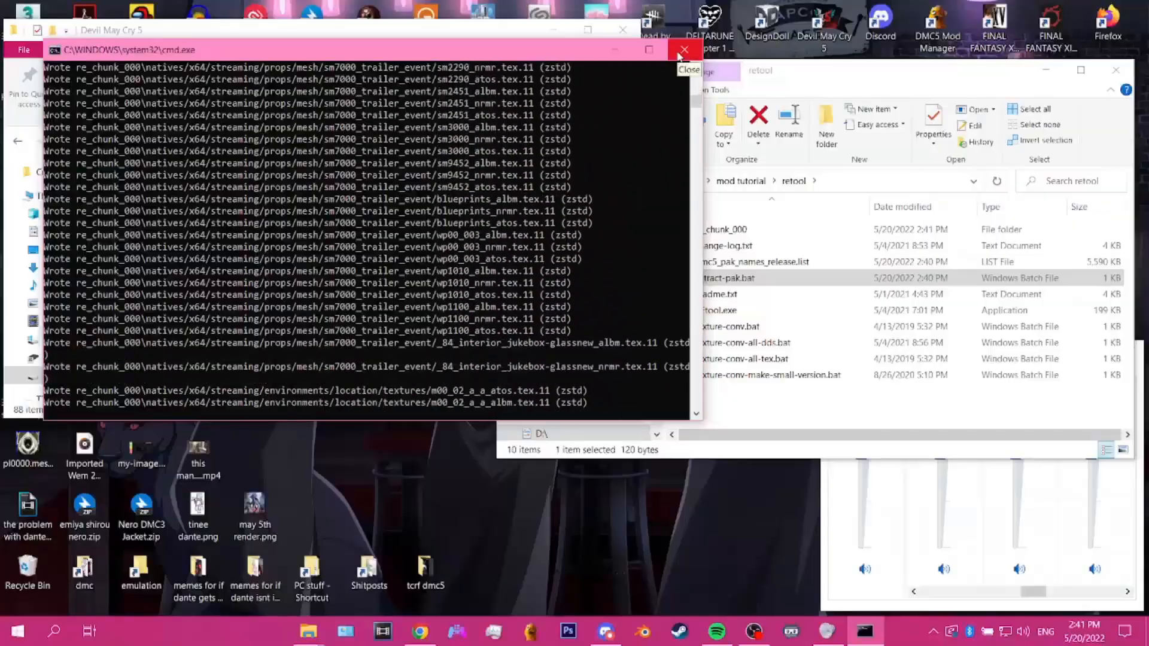
click(684, 50)
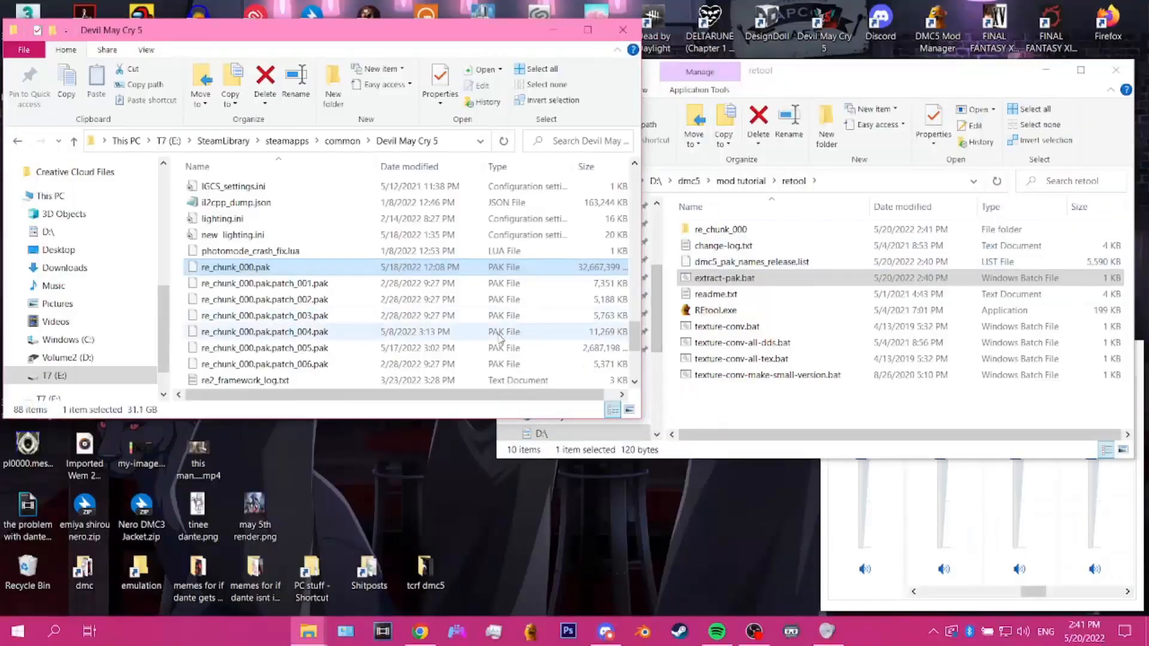
Step: Try to unpack re_chunk_000.pak.patch_005.pak with extract-pak.bat
scroll(282, 364, down, 1)
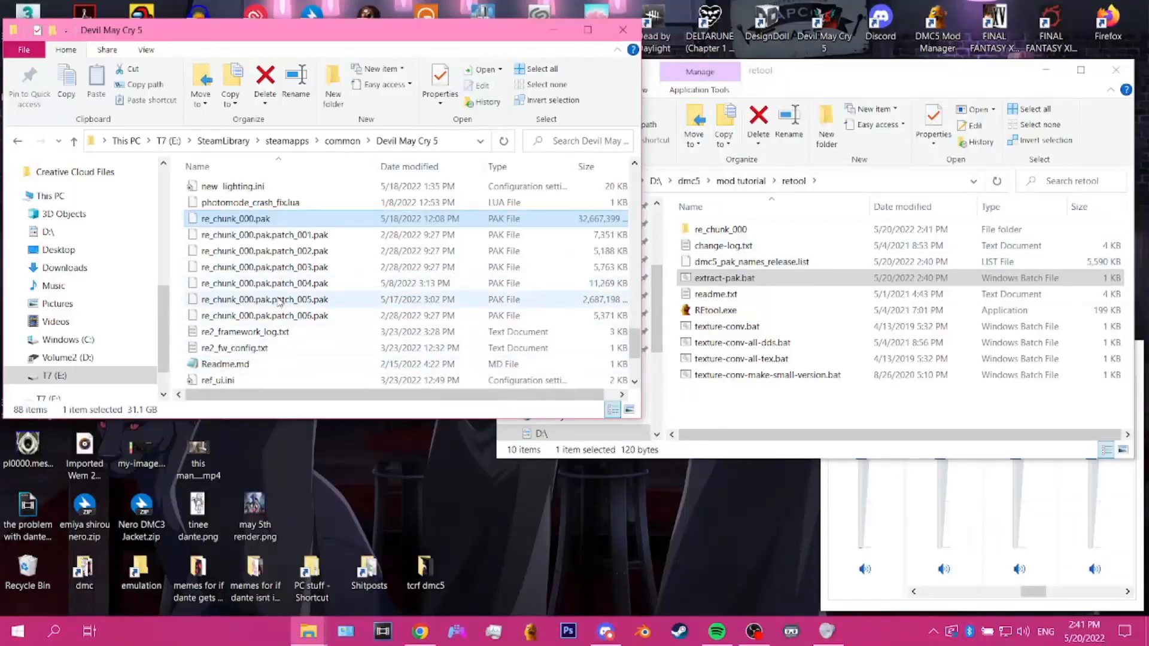
drag(277, 307, 776, 284)
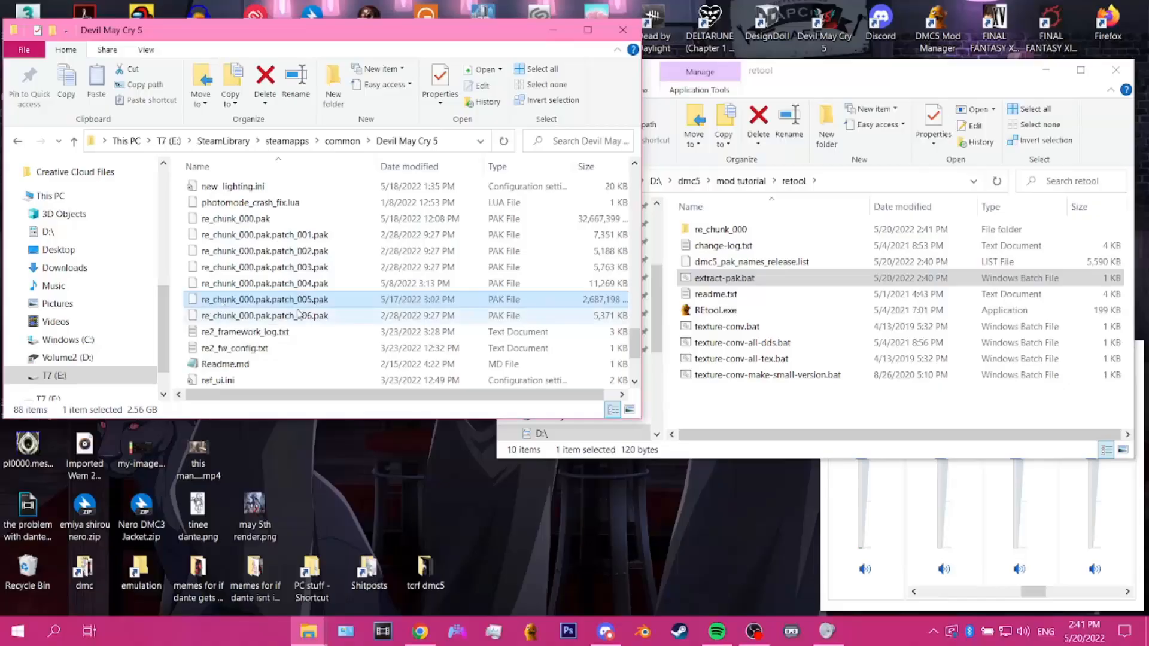
drag(288, 310, 495, 307)
click(721, 230)
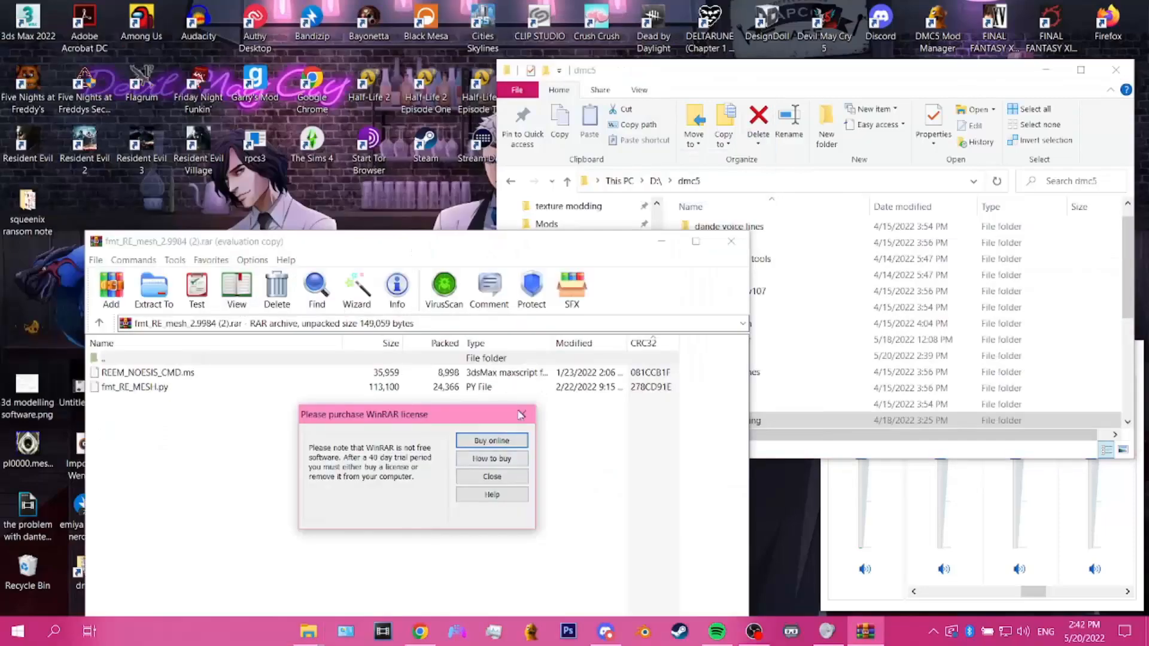
Step: Dismiss the WinRAR licence notice and open texture modding\noesis\plugins\python beside the fmt_RE_mesh archive window
click(521, 414)
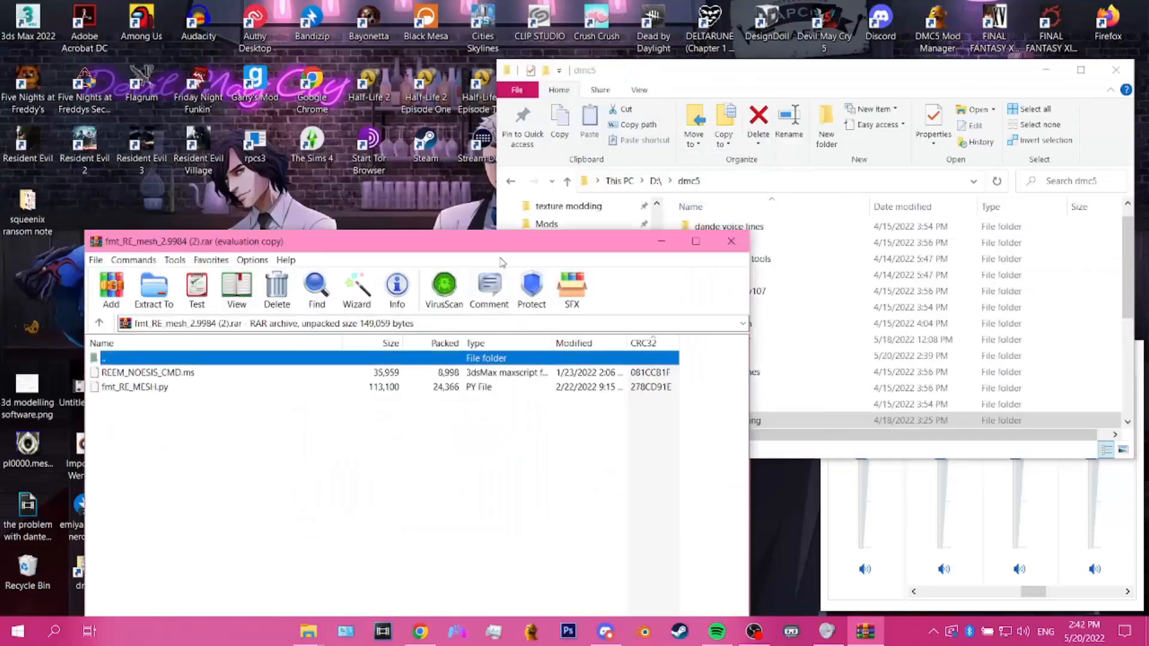
drag(455, 239, 370, 165)
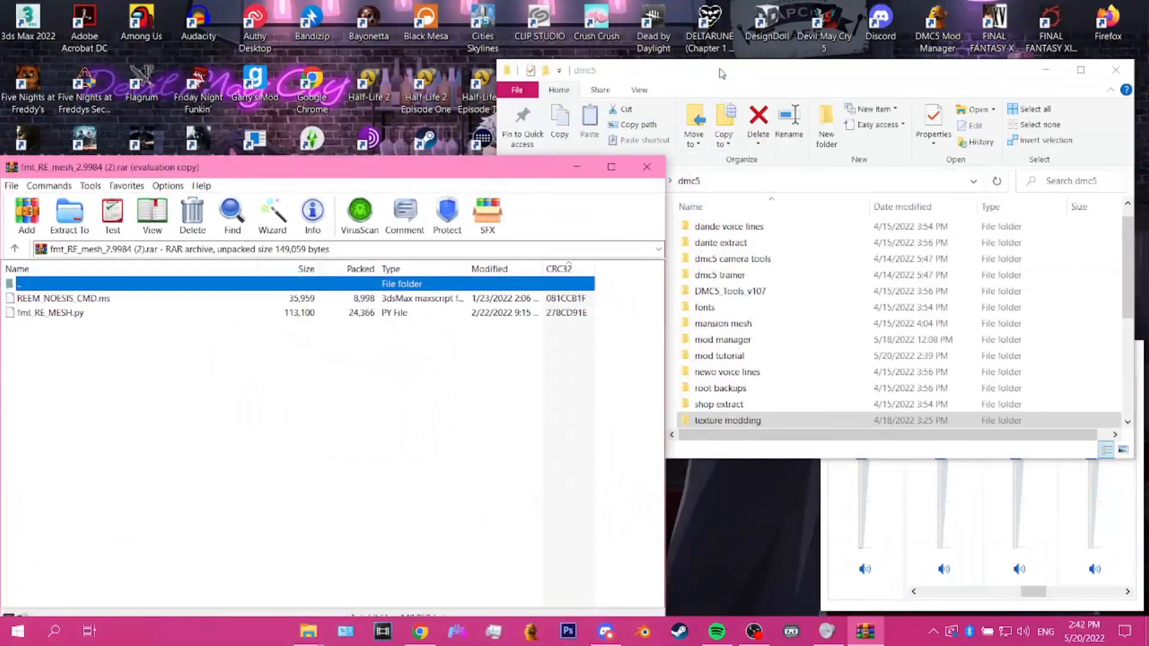
click(714, 71)
scroll(716, 296, up, 1)
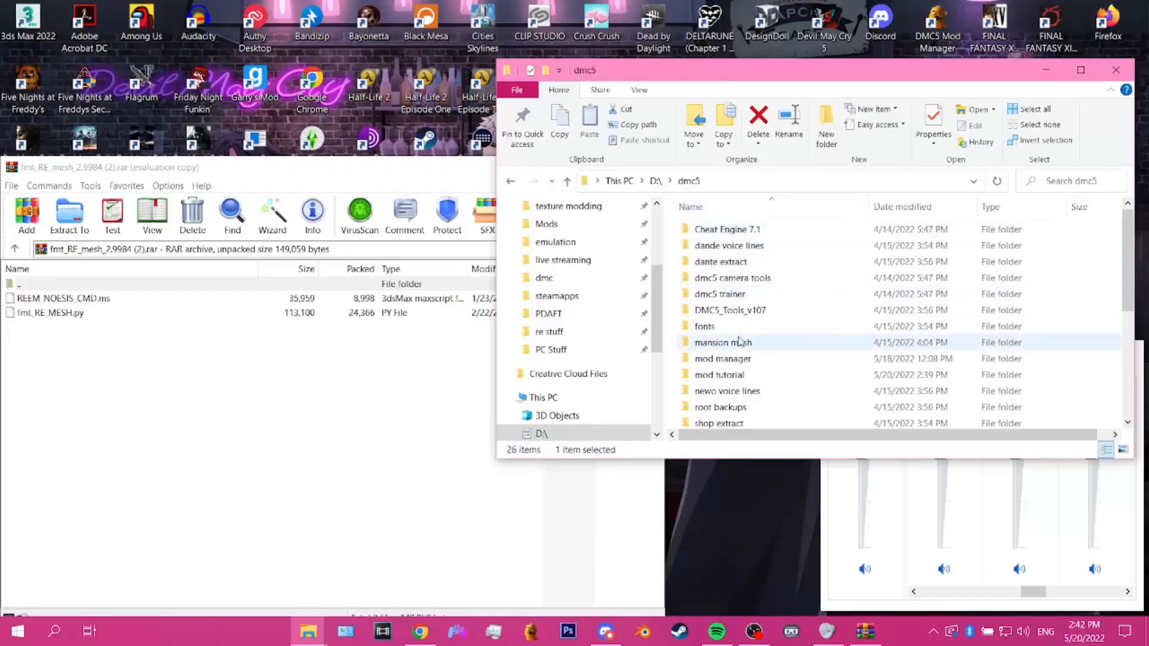
scroll(752, 335, down, 1)
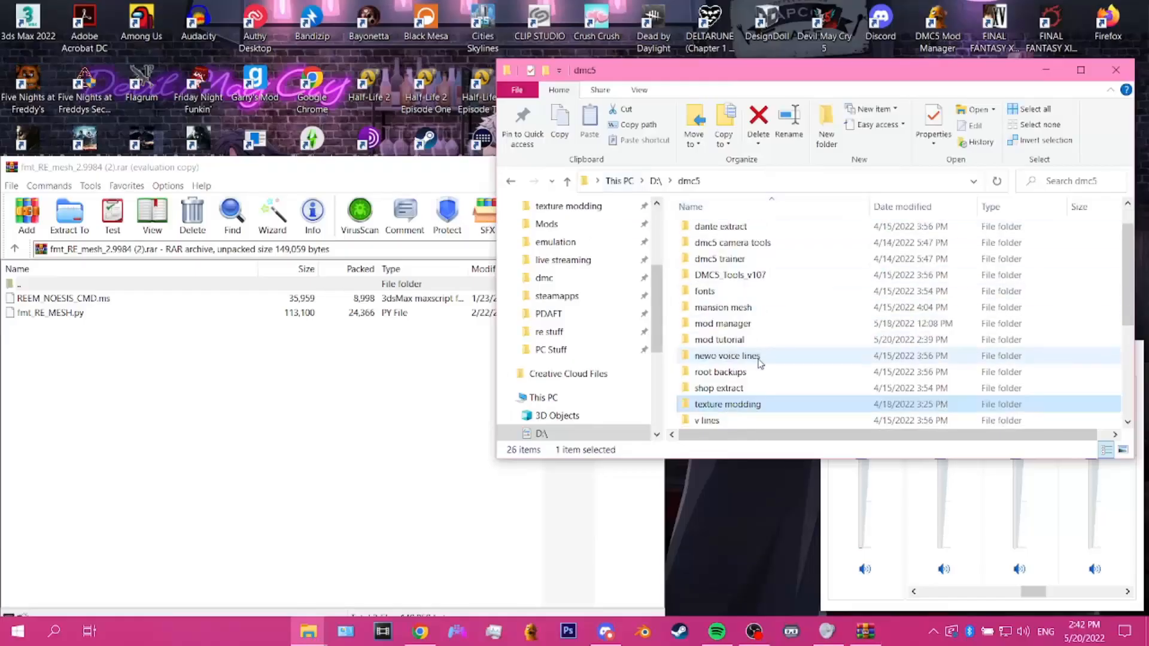
double_click(742, 407)
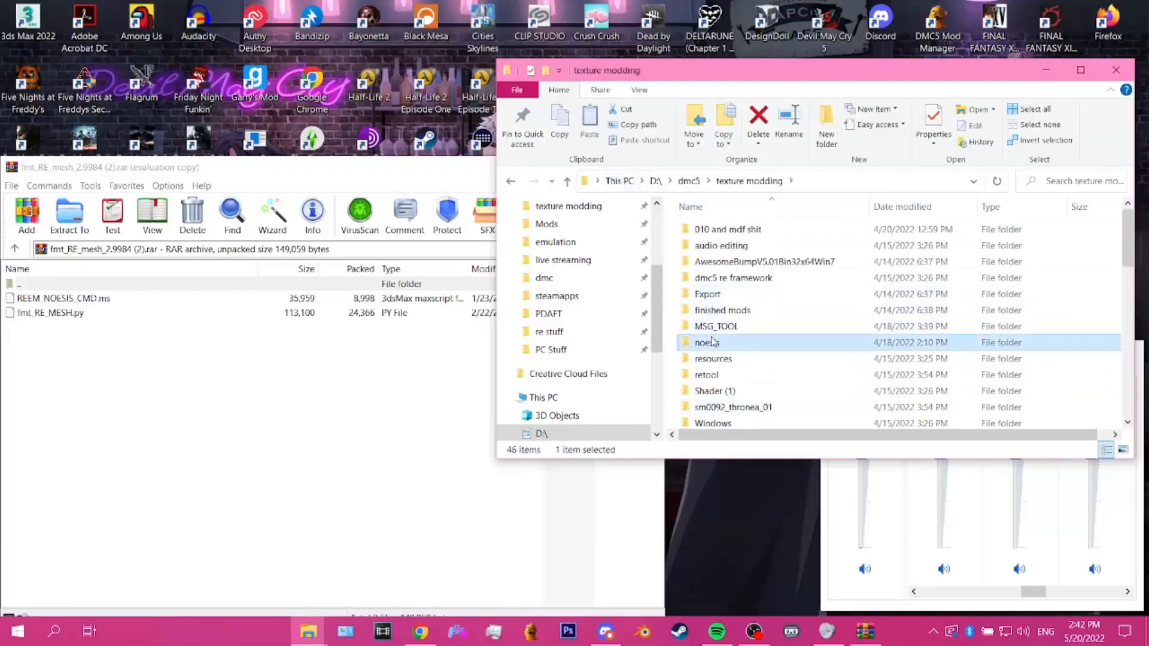
double_click(714, 342)
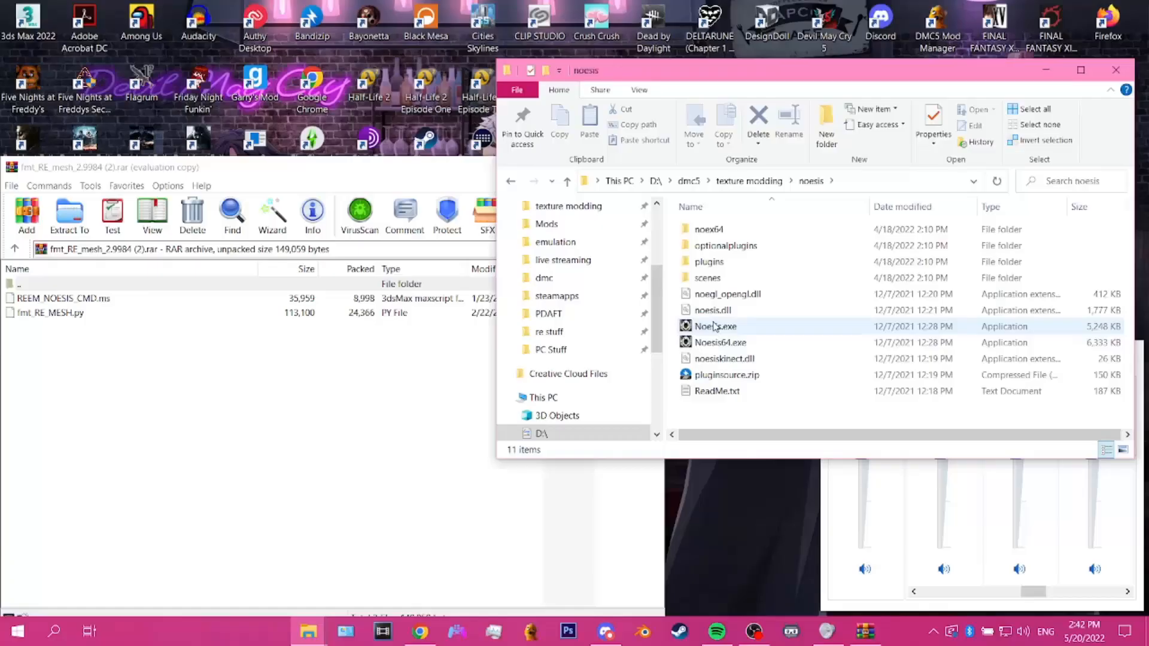
double_click(712, 263)
double_click(714, 230)
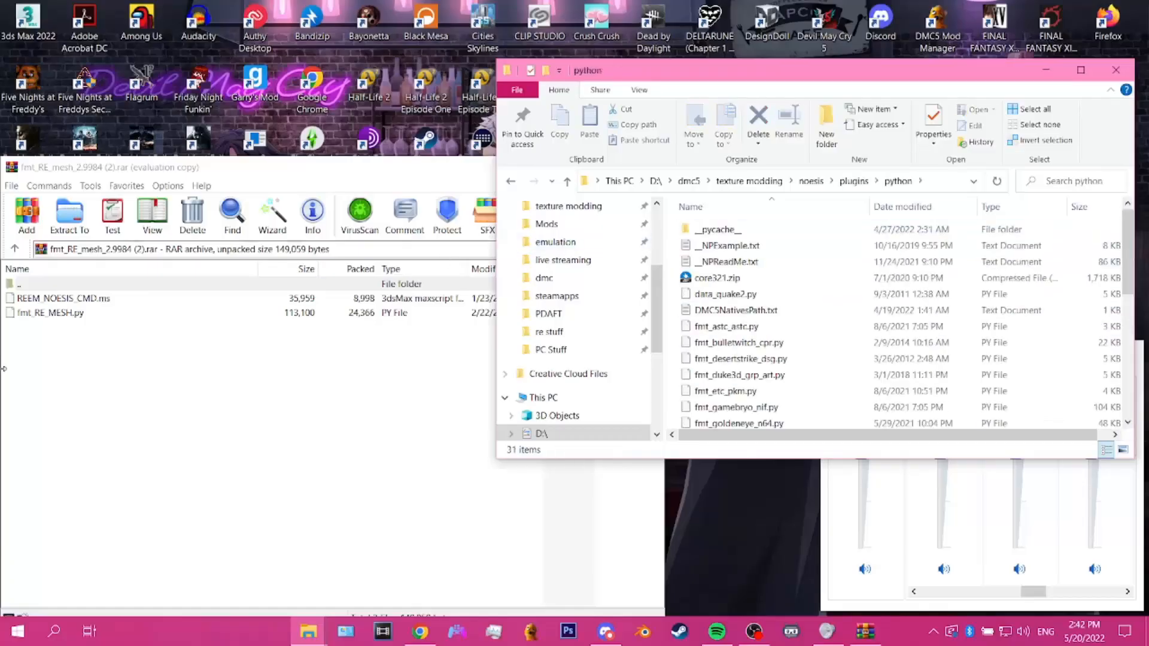
Step: Extract fmt_RE_MESH.py from the archive into the Noesis python plugins folder, replacing the existing file, and close the archive
click(49, 314)
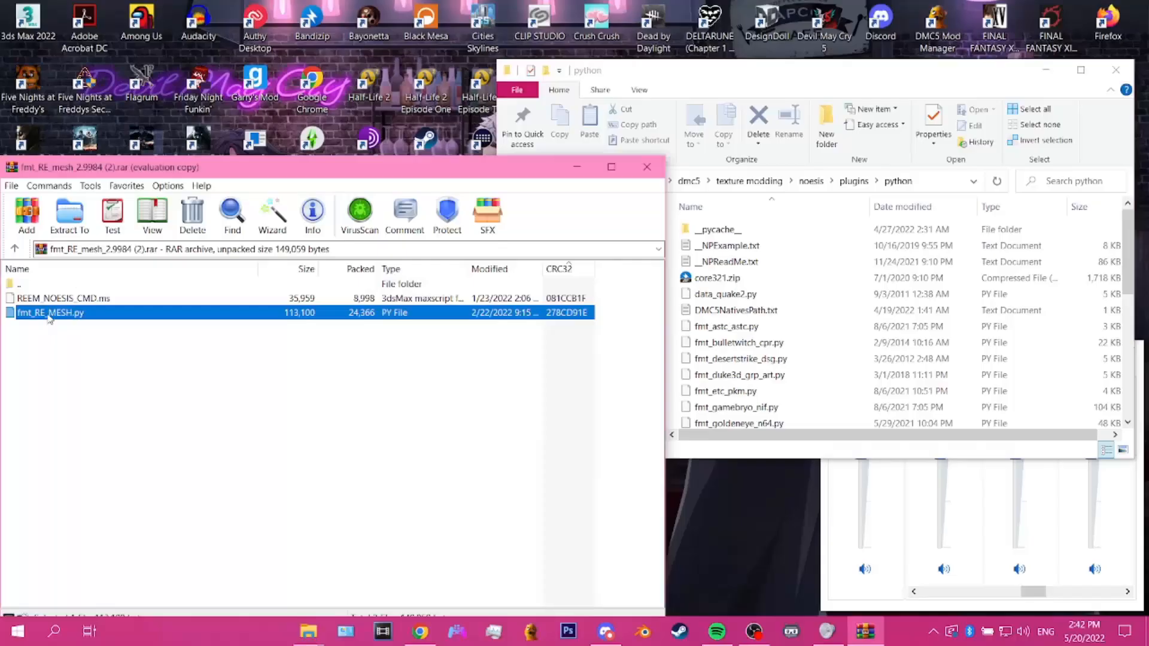
drag(50, 313, 675, 294)
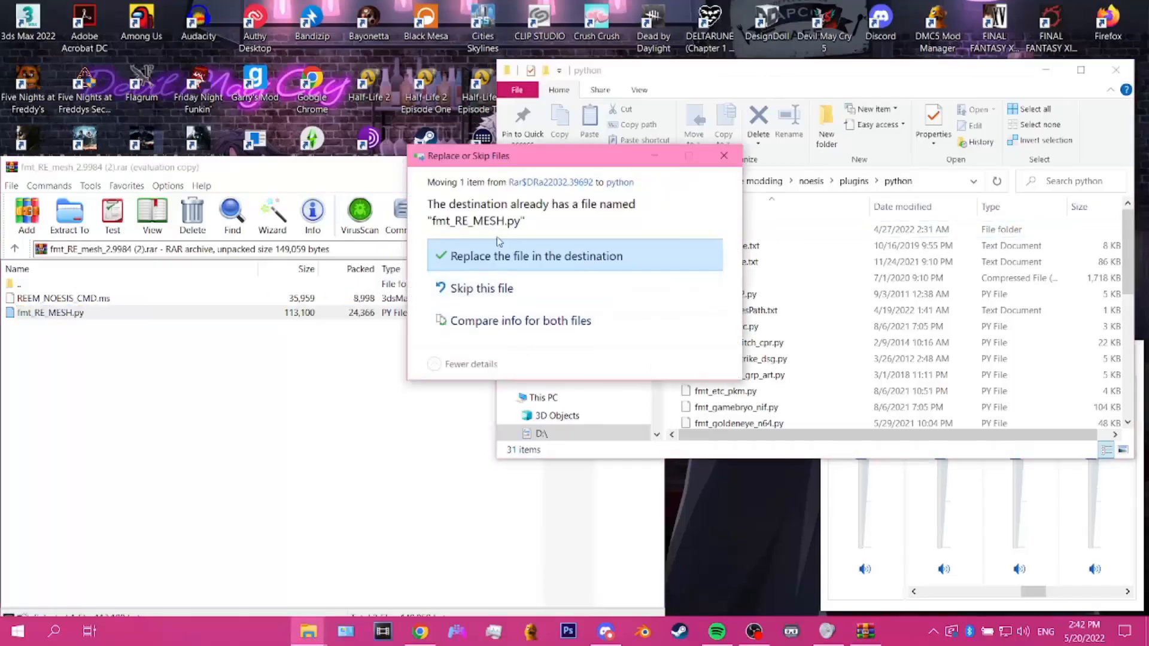
click(492, 258)
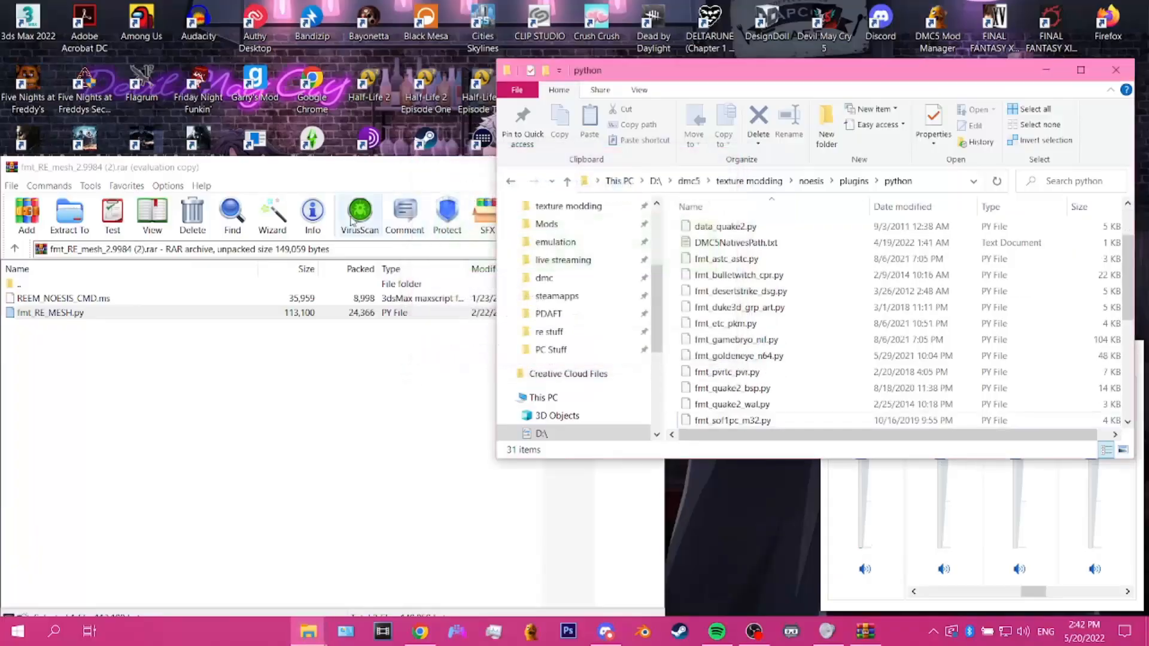
click(441, 177)
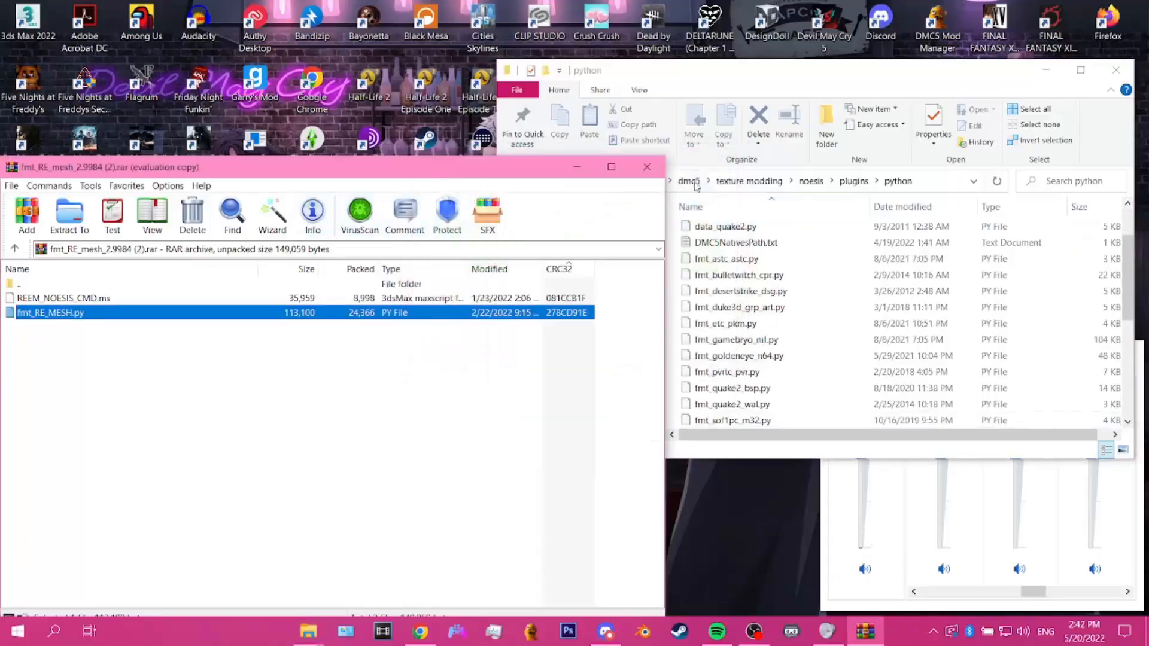
key(alt+F4)
Step: Open the pl0100_dante folder under texture modding\retool\re_chunk_000\natives\x64\character\player
click(811, 182)
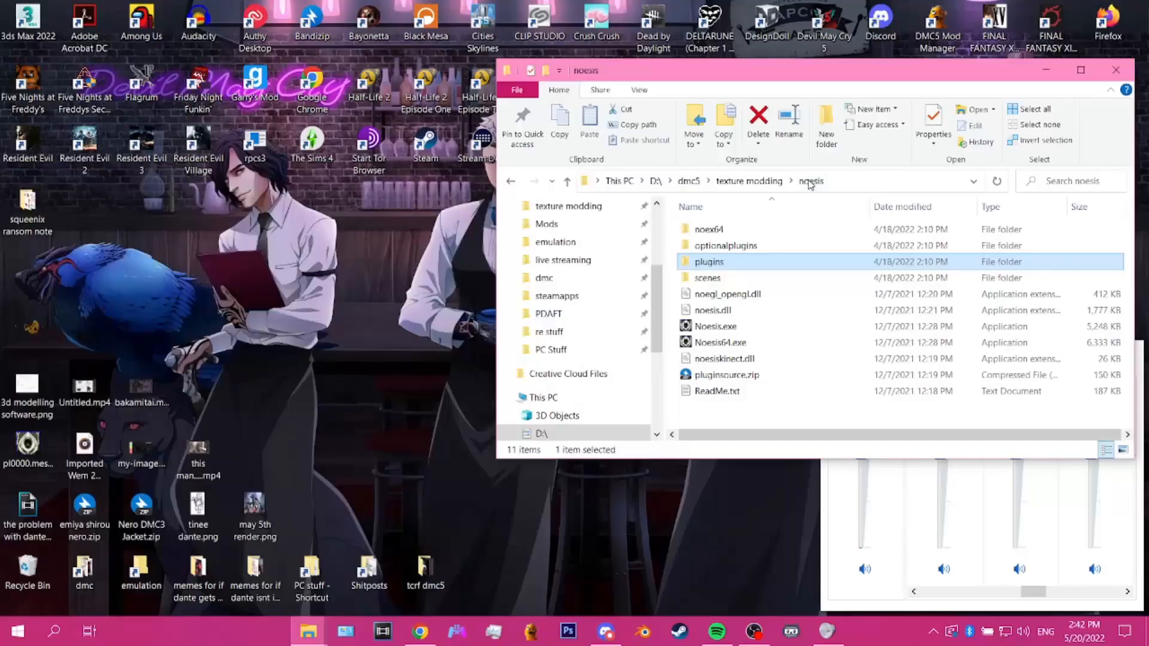
click(737, 182)
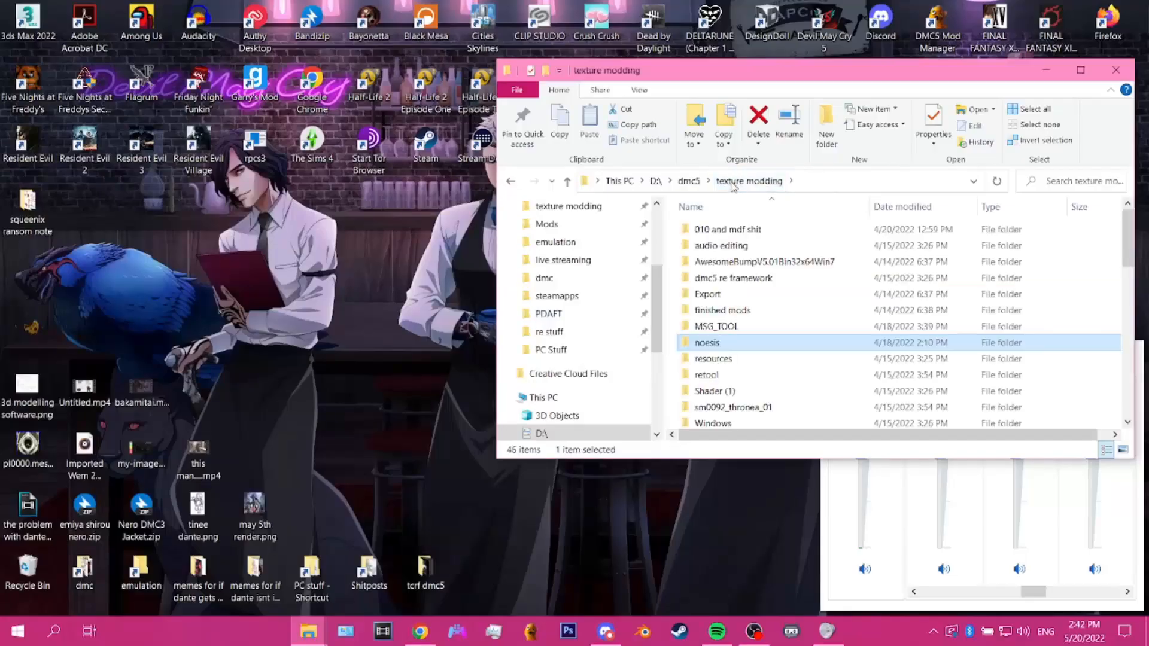
double_click(707, 375)
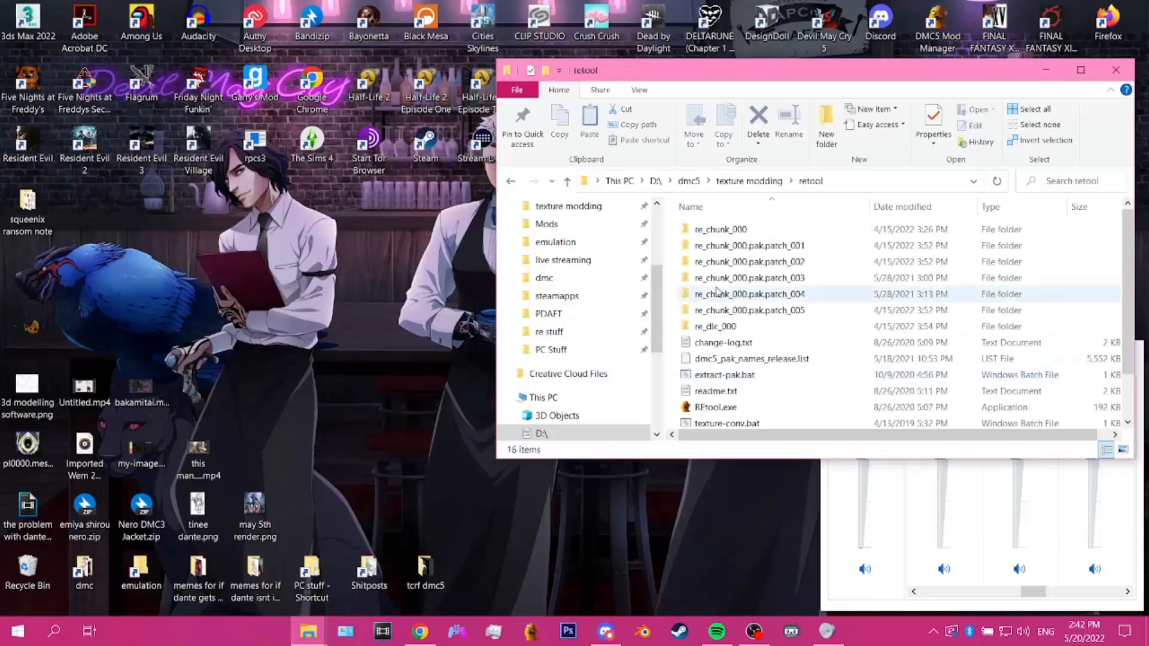
double_click(720, 230)
double_click(723, 231)
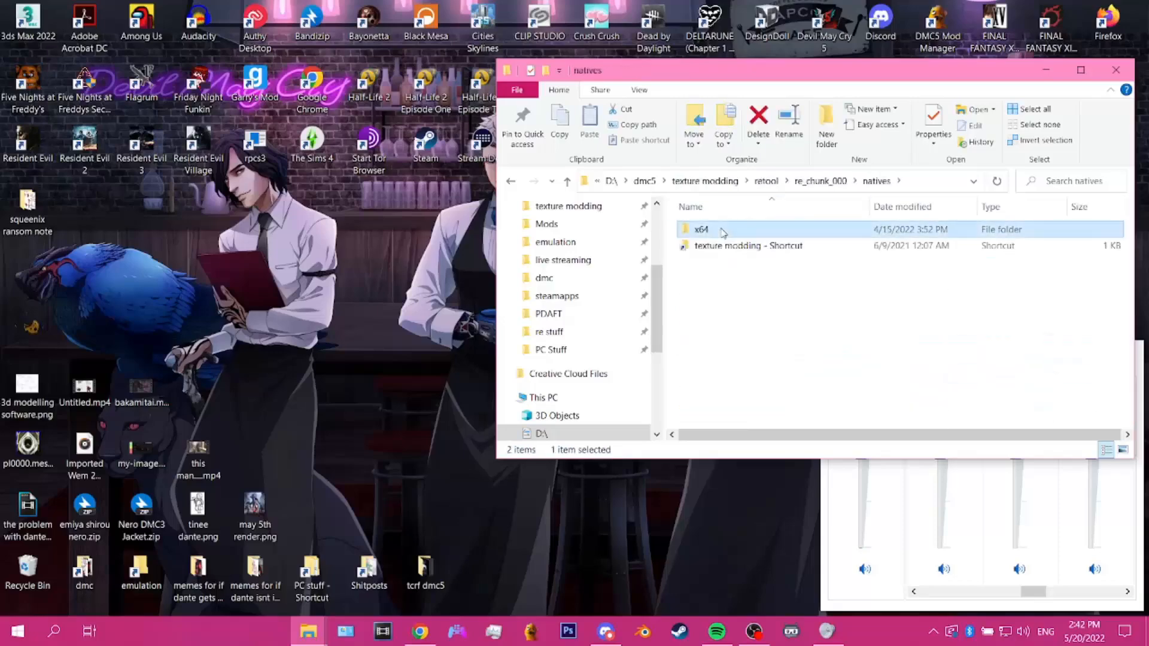
double_click(723, 231)
double_click(719, 279)
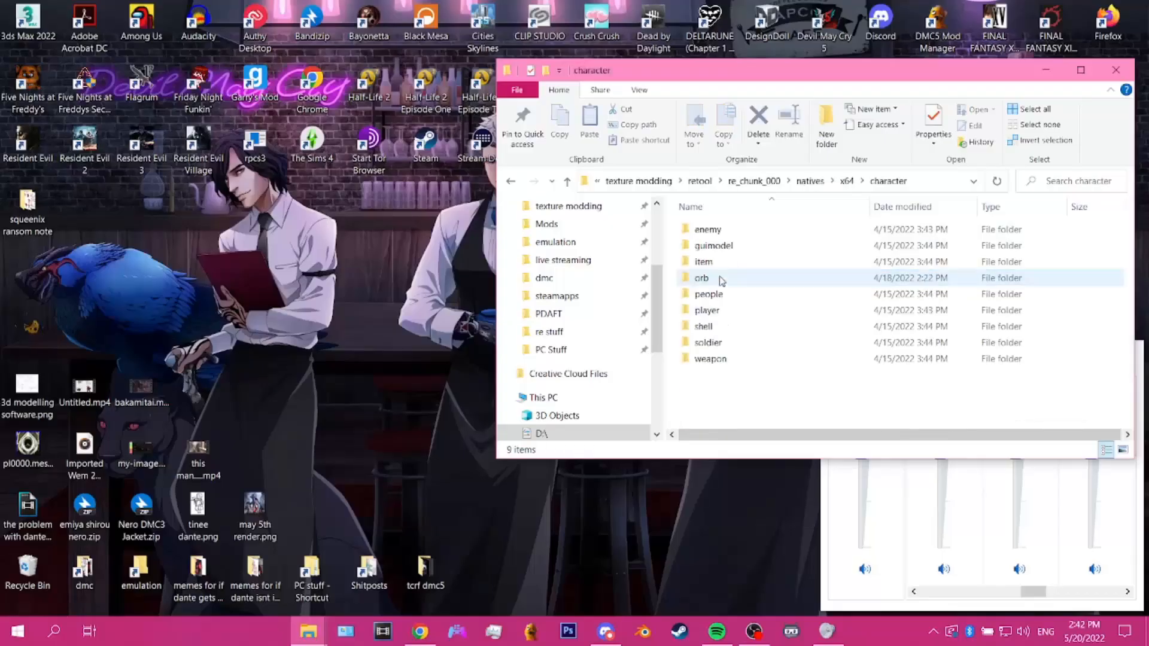
double_click(709, 310)
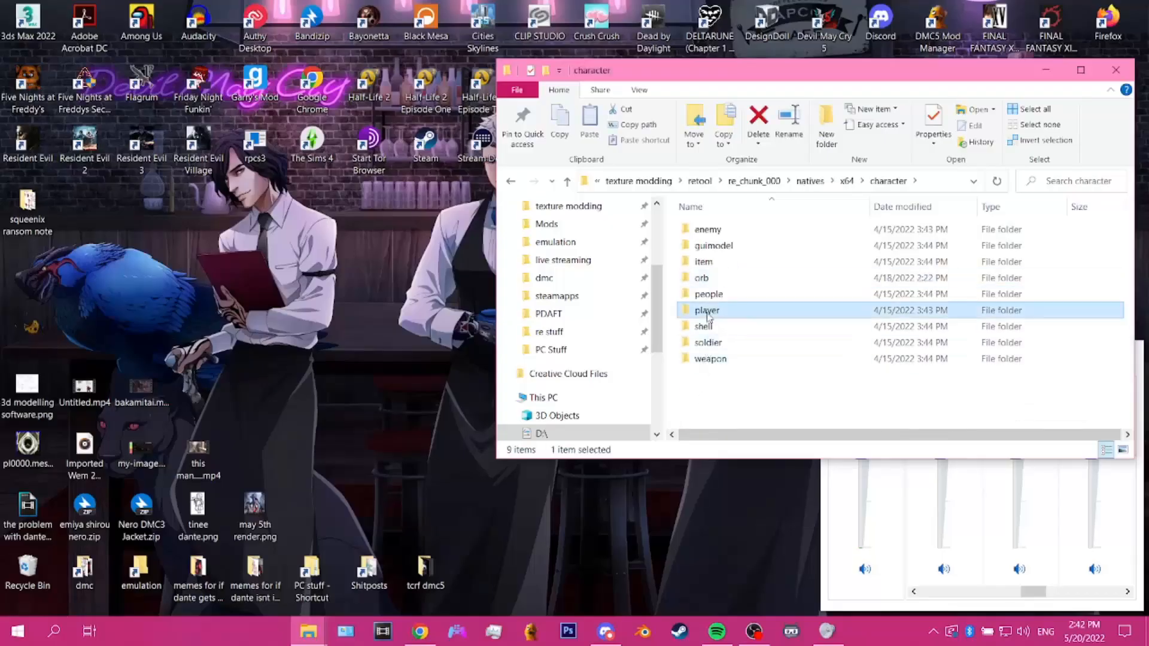
scroll(725, 335, down, 2)
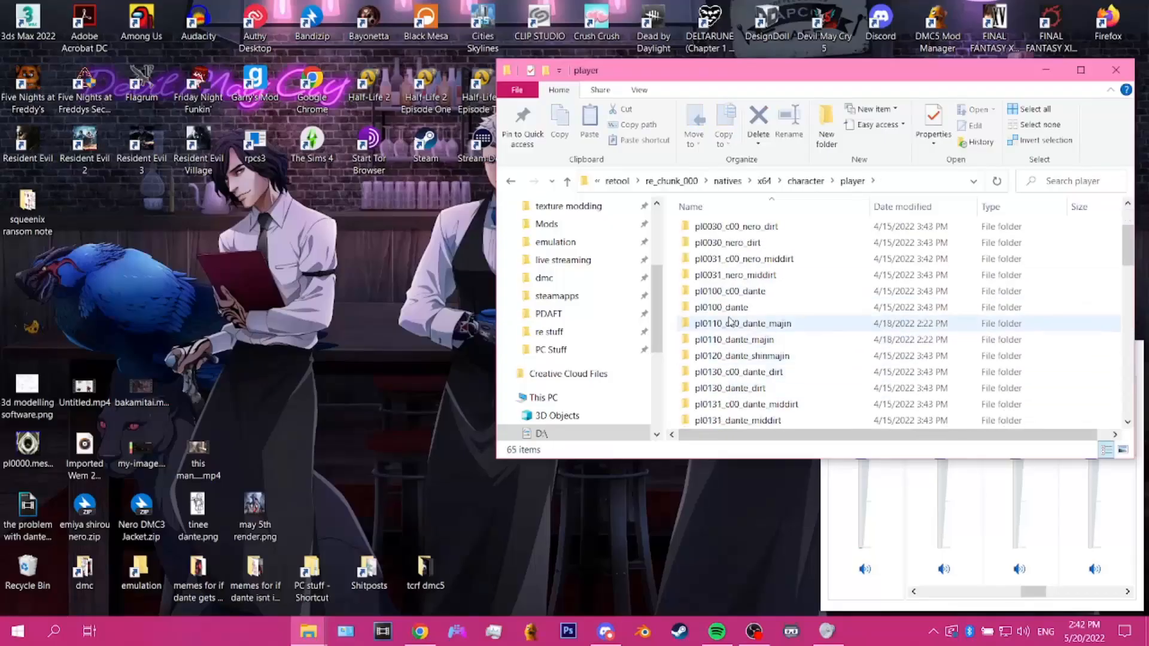
click(726, 308)
double_click(726, 308)
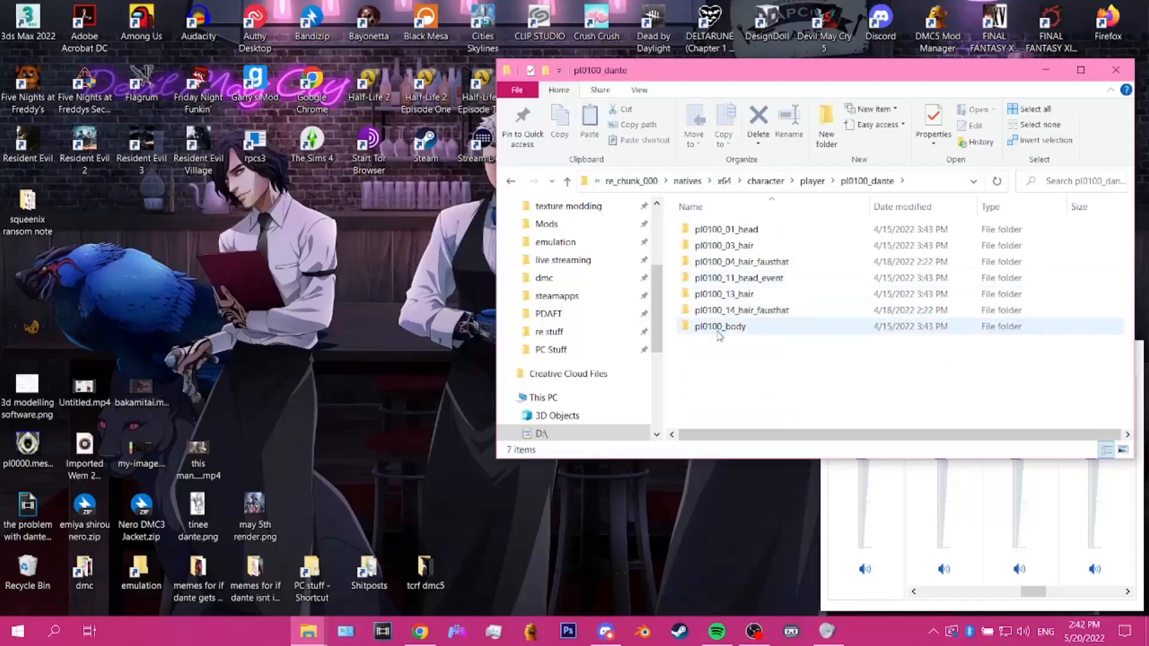
Step: Open pl0100.mesh.1808282334 from the pl0100_body folder in Noesis without loading materials, inspect Dante's body model, and close Noesis
double_click(718, 328)
click(722, 276)
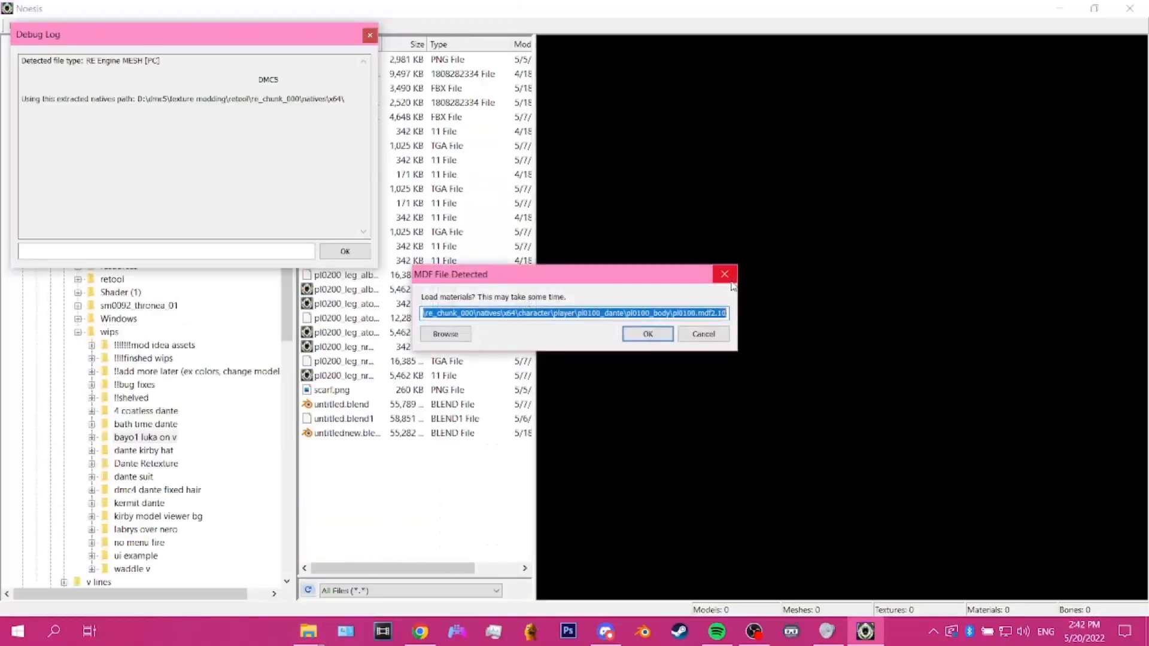
click(702, 345)
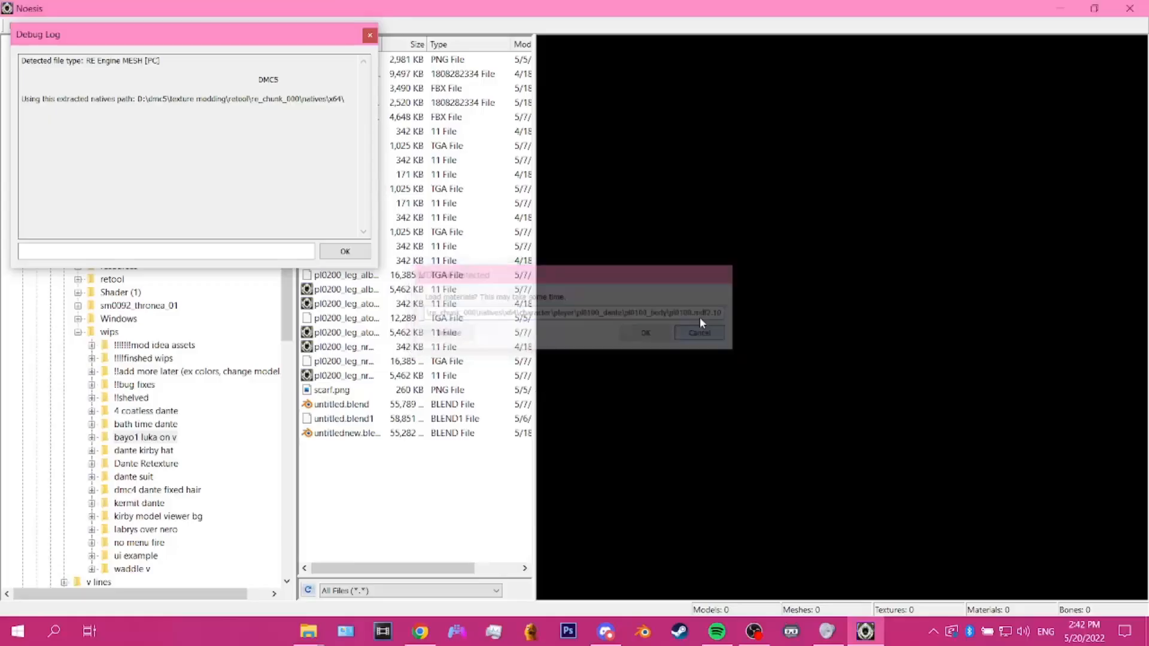
click(369, 37)
drag(760, 240, 1048, 248)
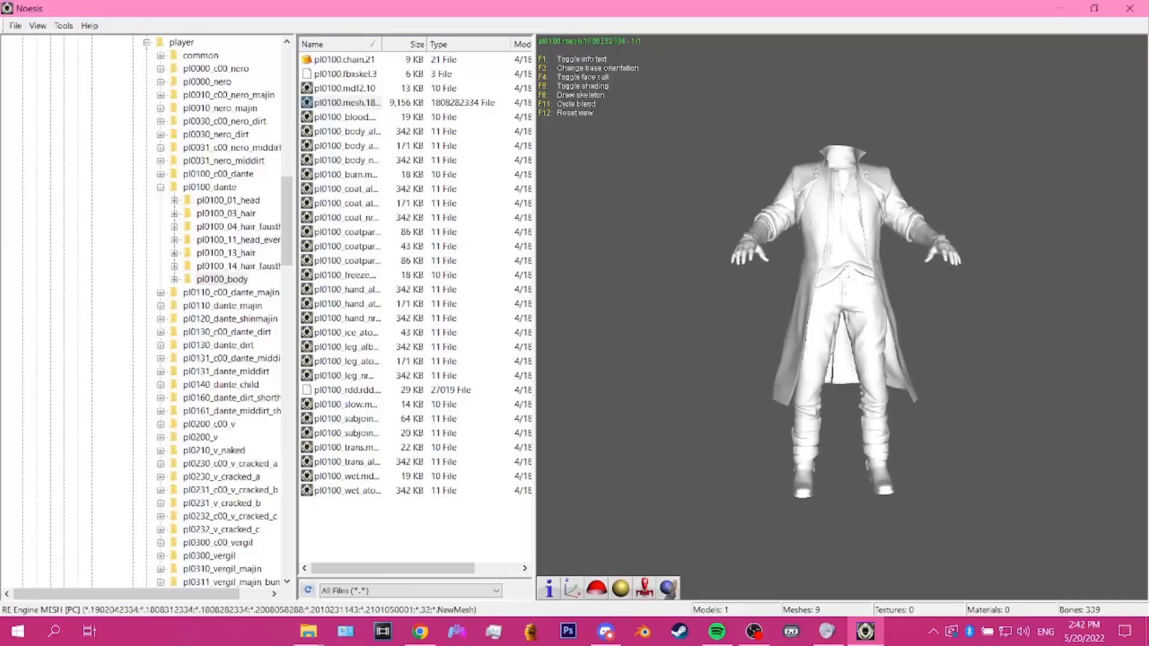
drag(868, 258, 892, 287)
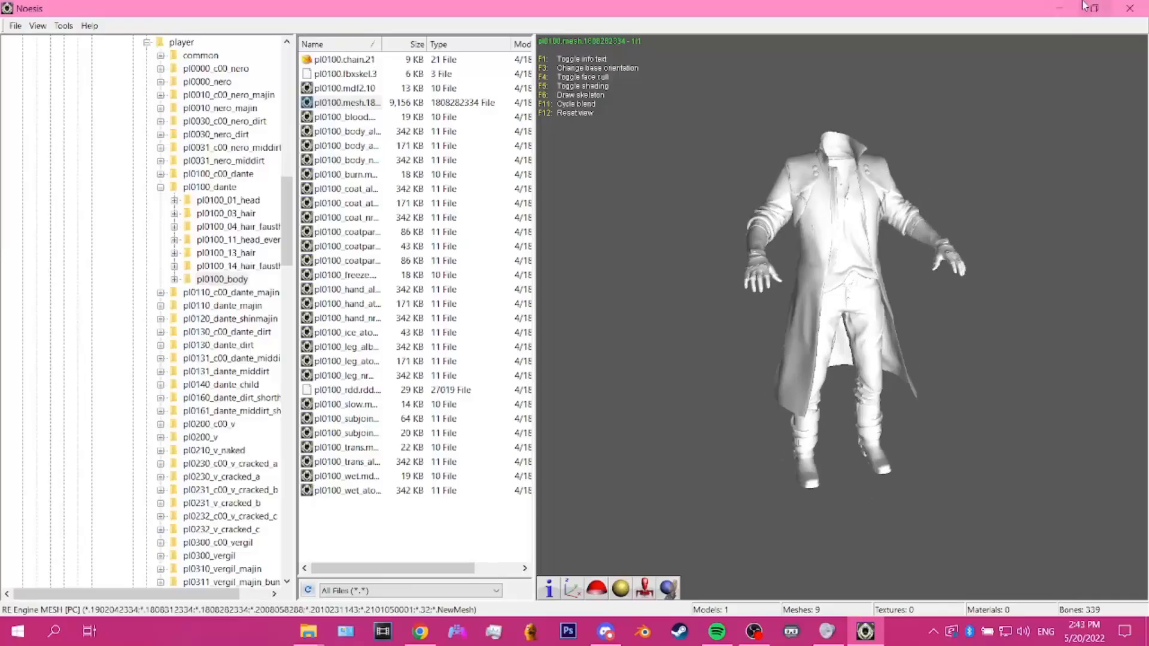
click(1140, 10)
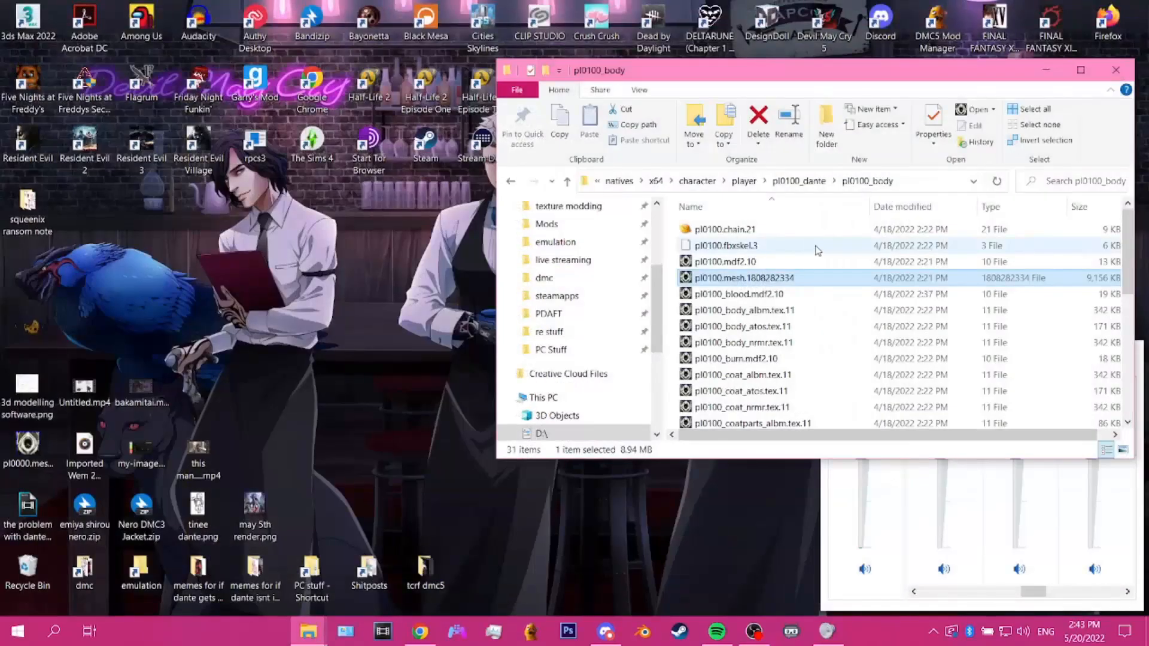
Step: Reopen pl0100.mesh.1808282334 in Noesis, decline loading its materials, and dismiss the debug log
double_click(771, 280)
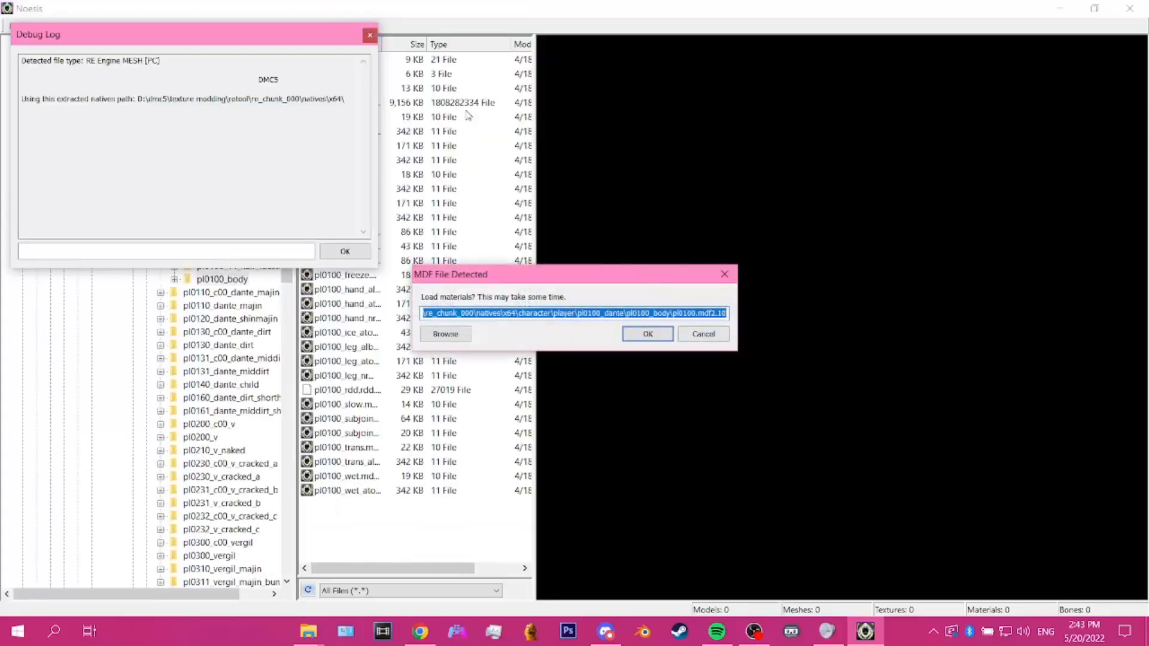
click(707, 333)
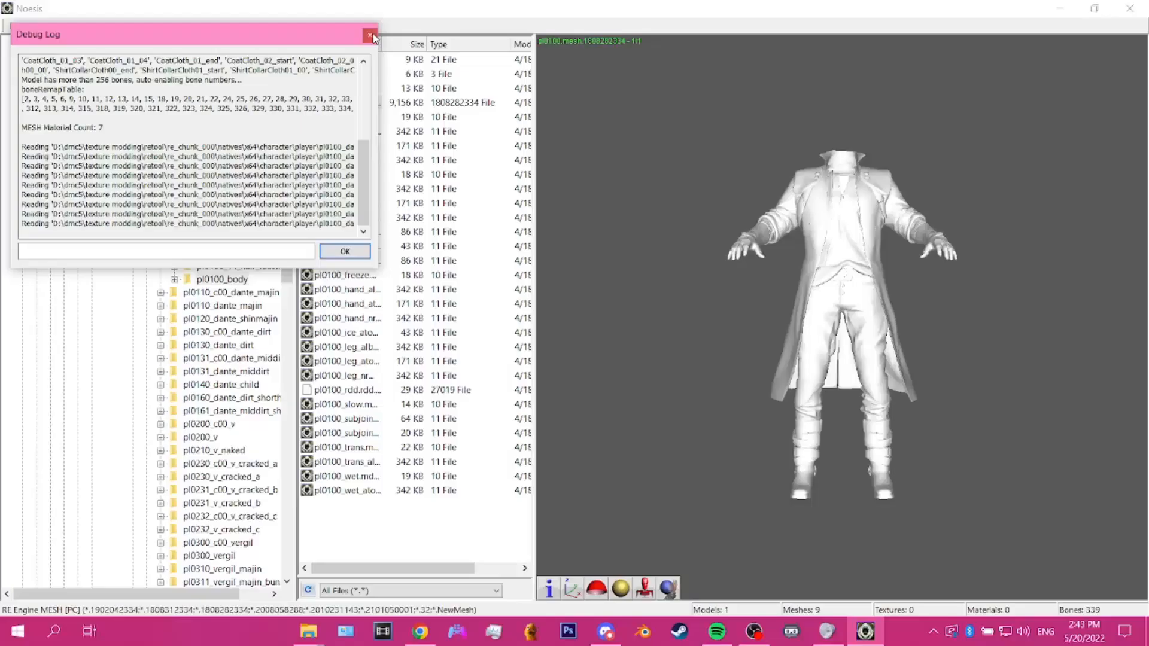
click(370, 35)
Step: Review the body mesh's export settings with .fbx - Autodesk FBX as the main output type, and close Noesis without exporting
click(14, 27)
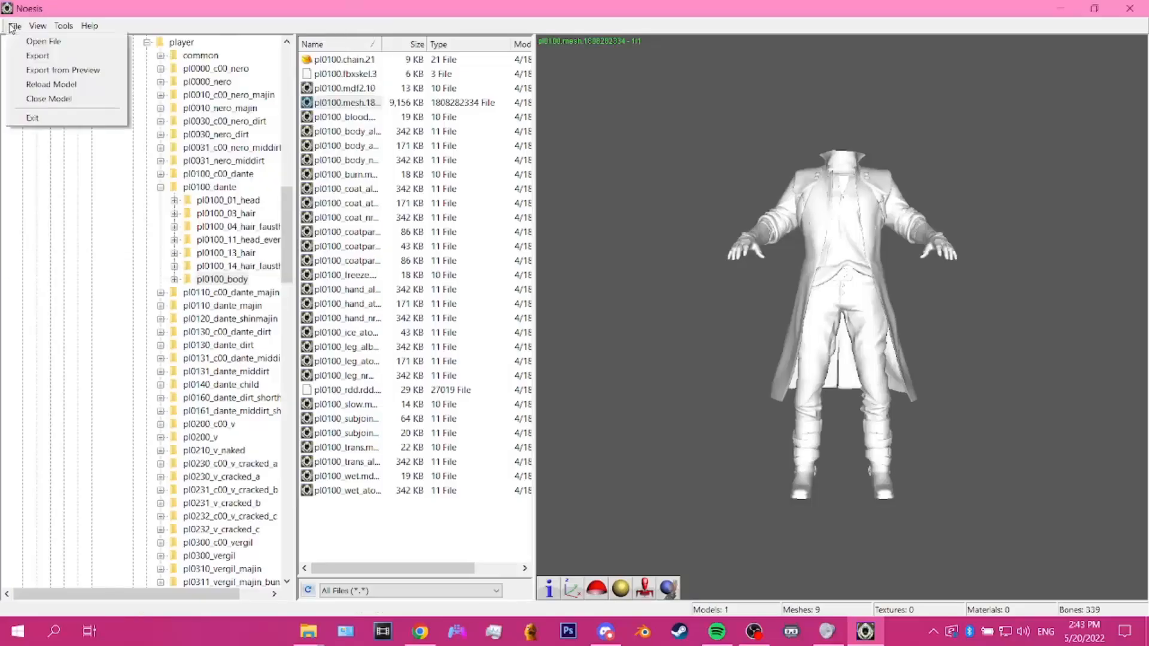
click(37, 56)
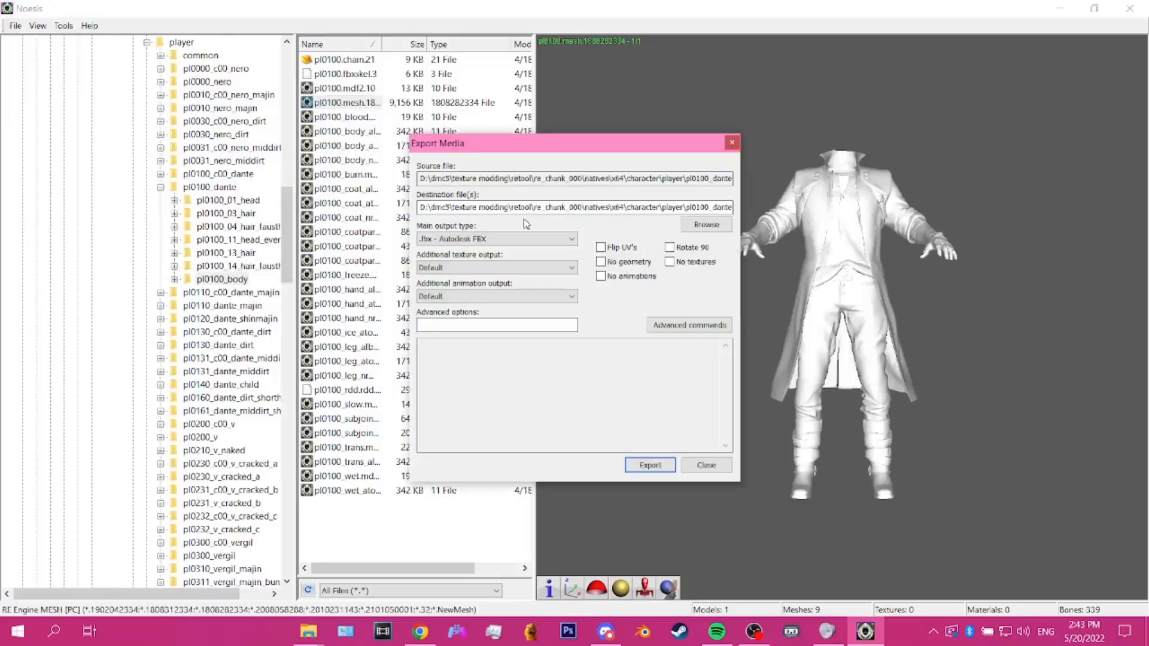
click(539, 239)
click(535, 309)
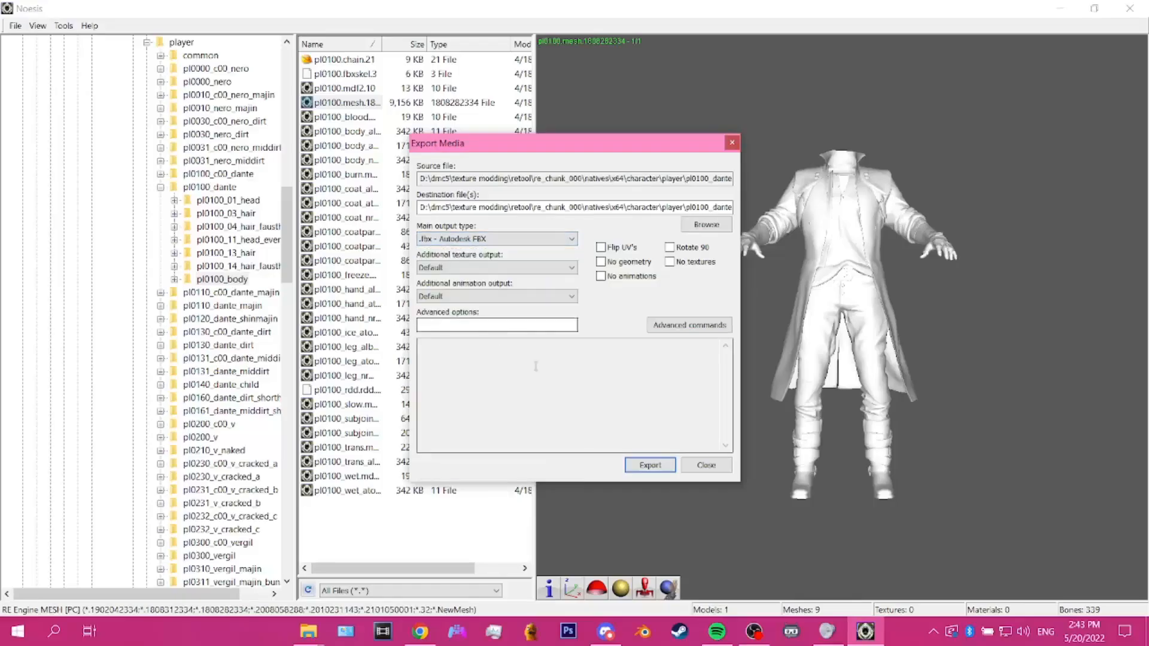
click(707, 465)
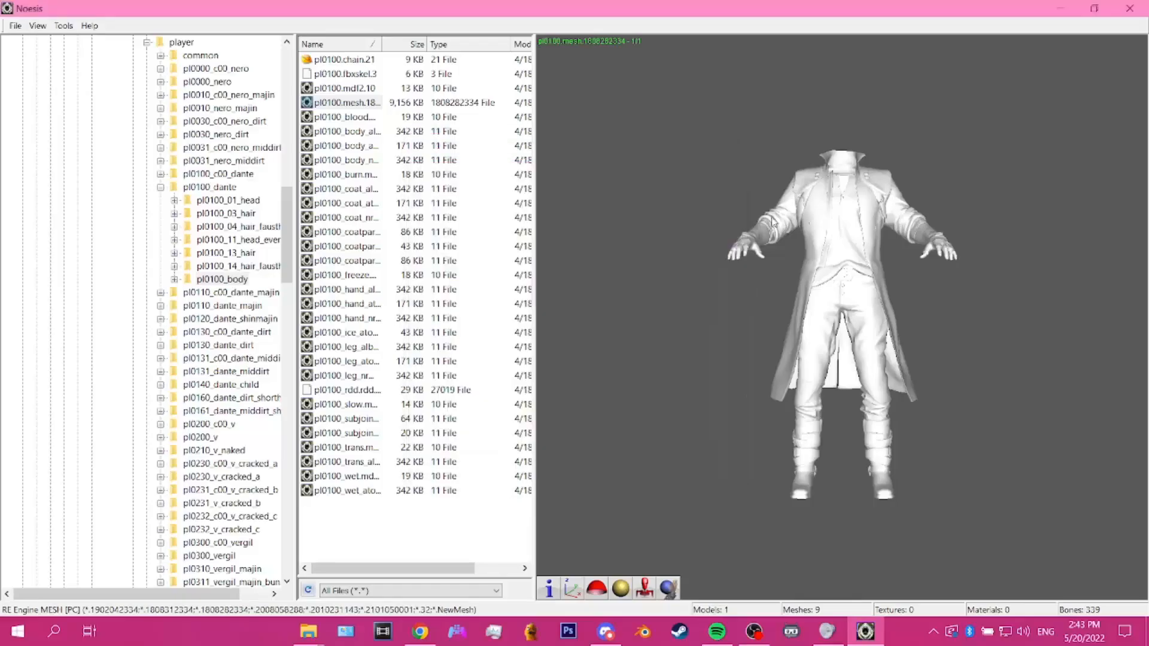
click(1130, 9)
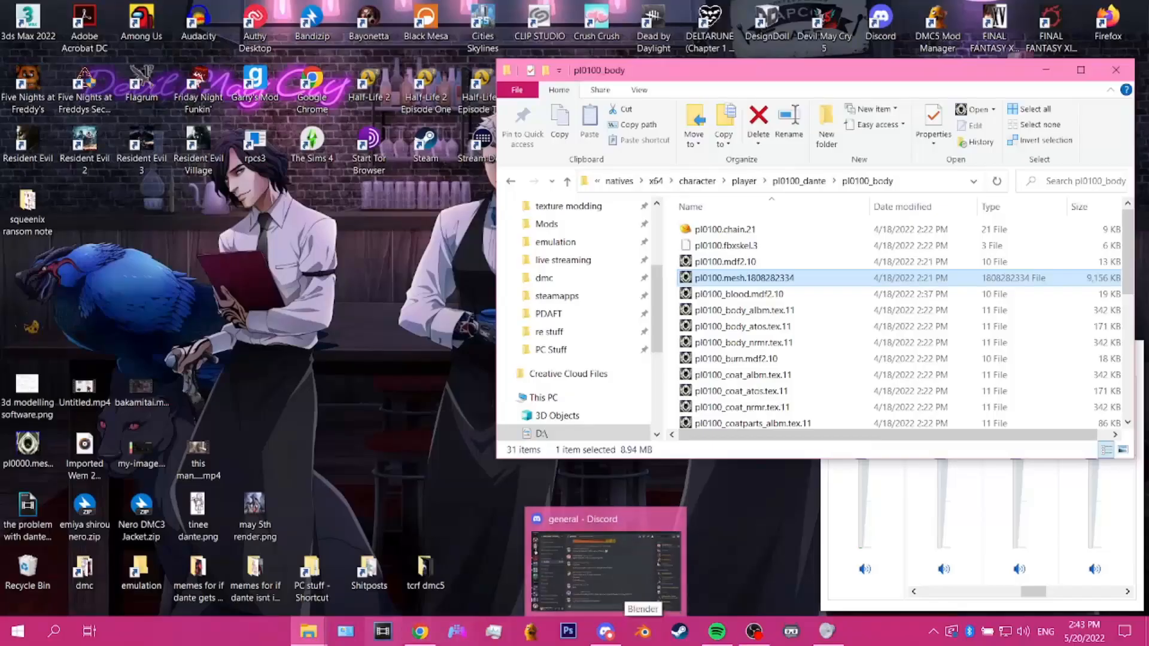
Step: Switch to Blender, dismiss the splash screen, and start the Shortcut VUr key display
click(636, 640)
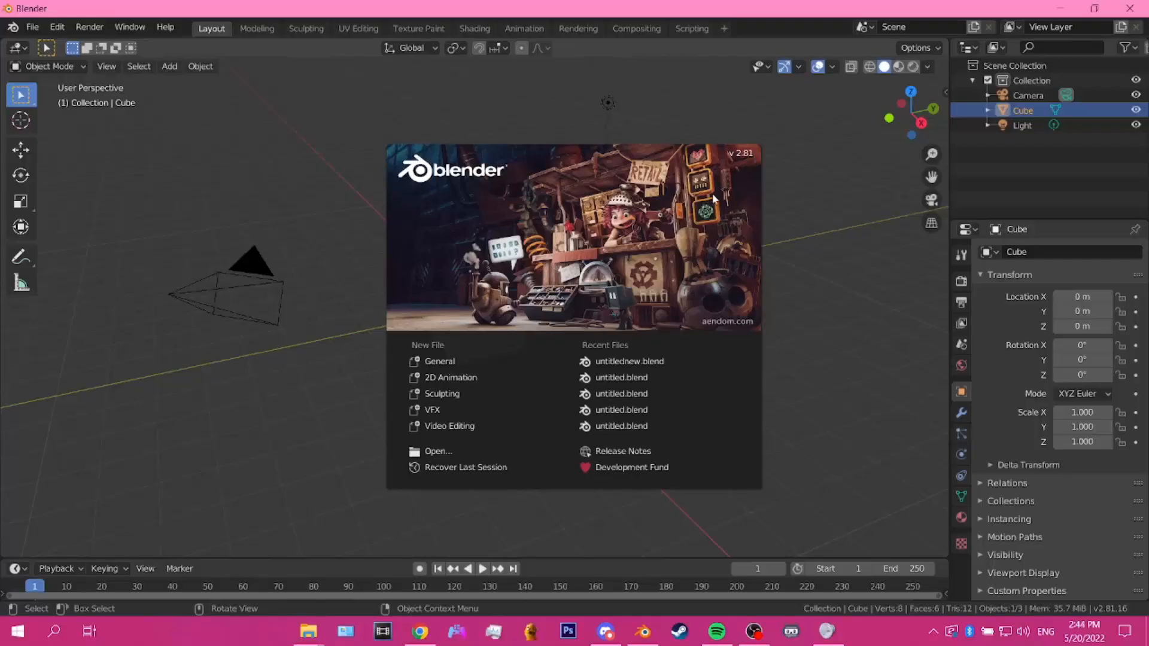
click(816, 321)
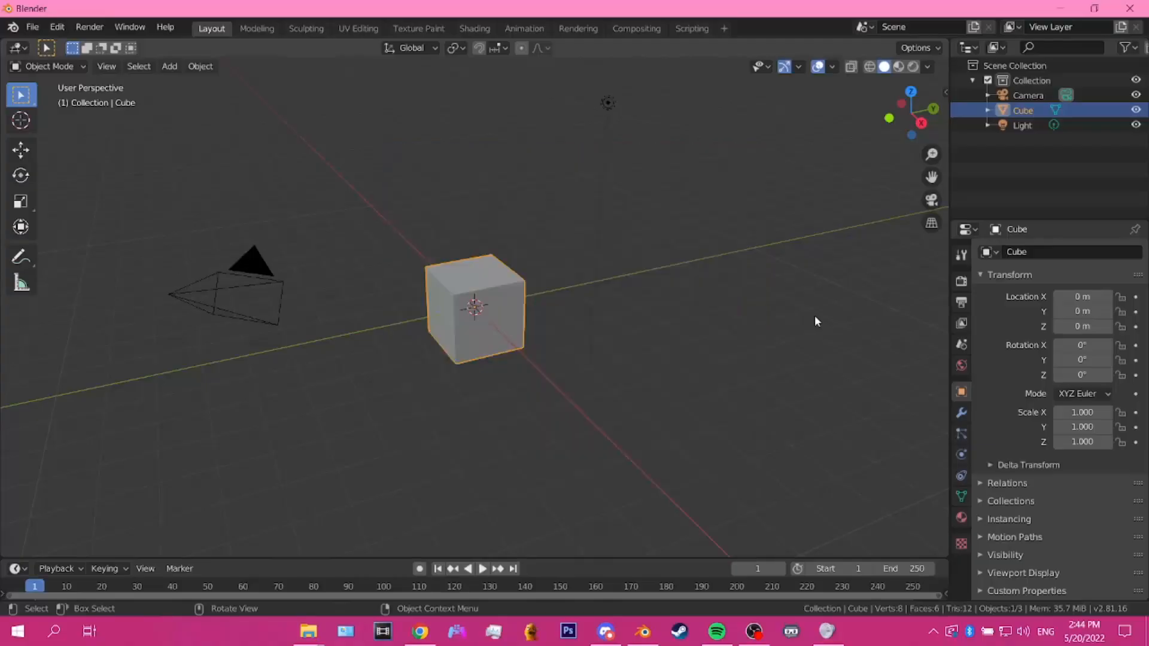
click(945, 92)
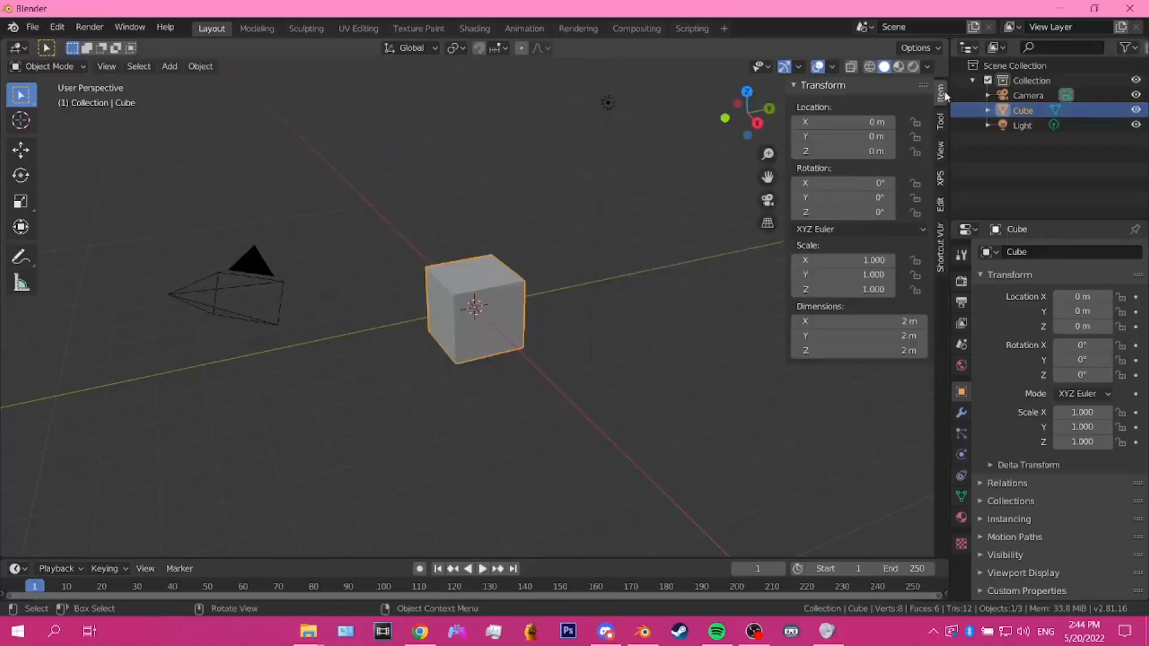
click(940, 263)
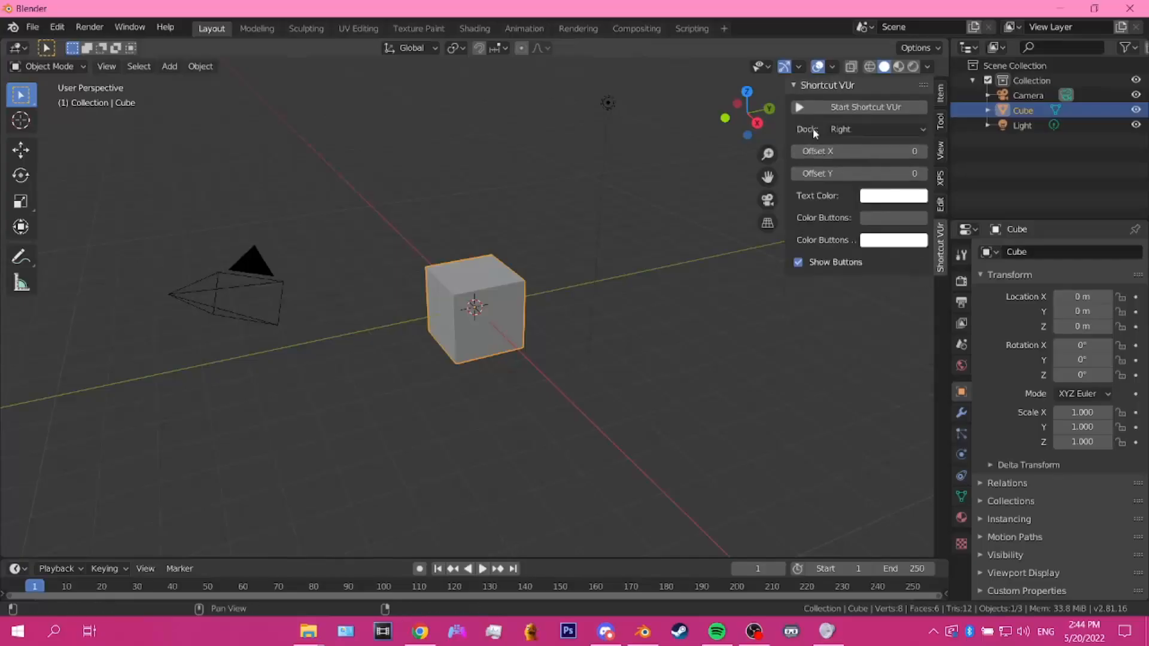
click(805, 107)
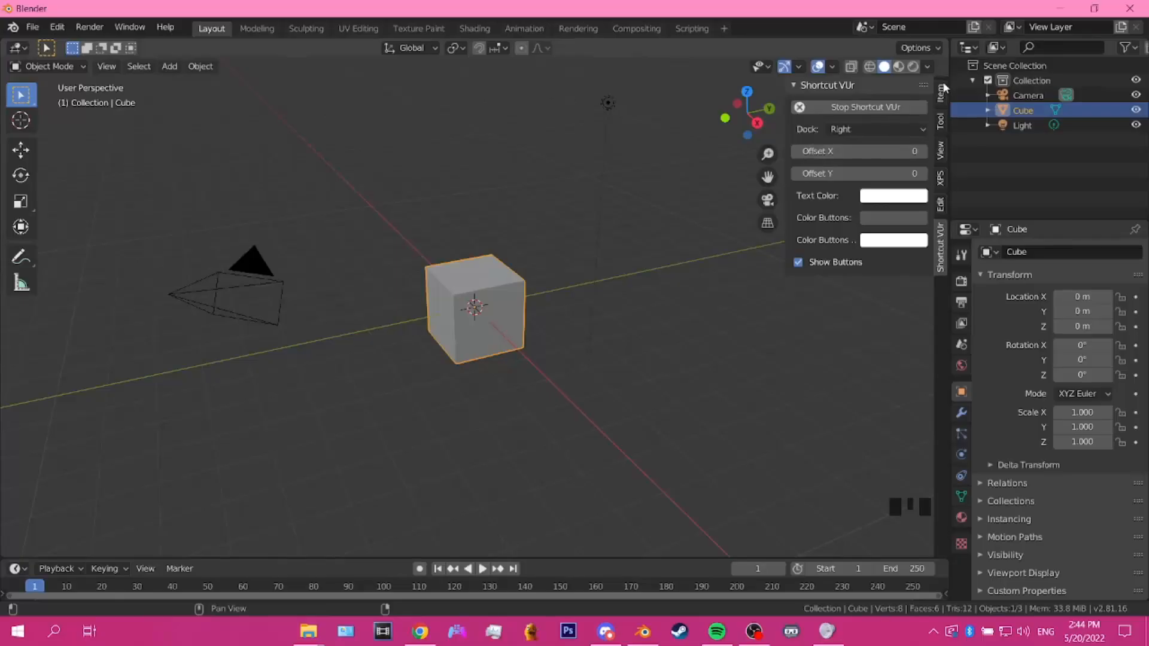
key(n)
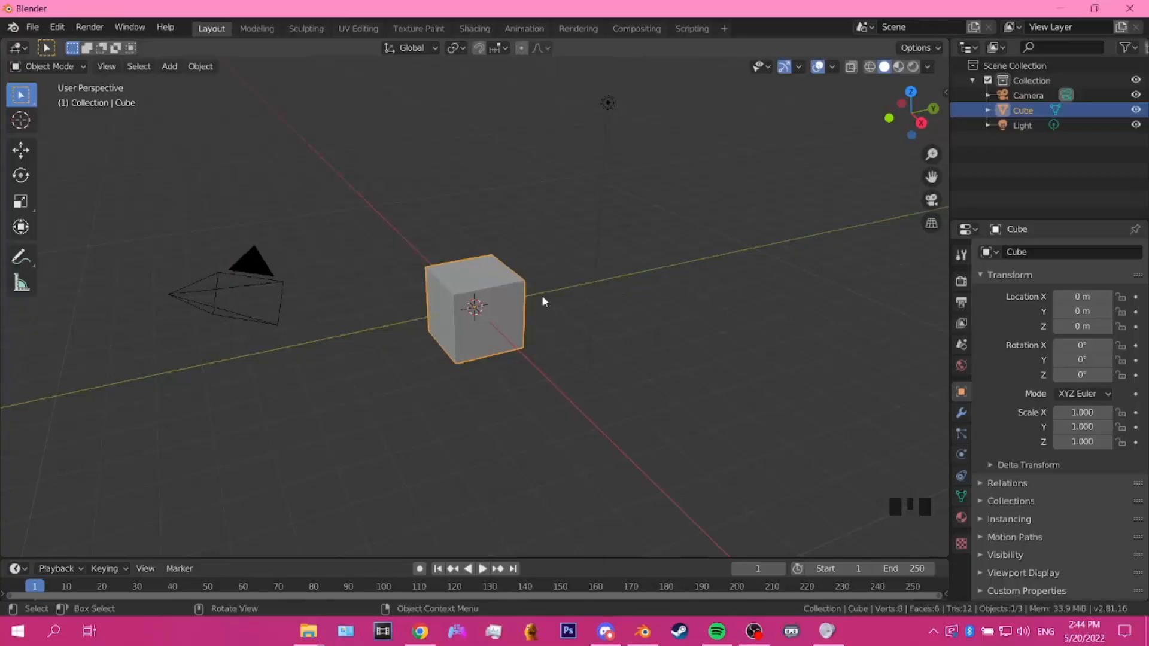
Step: Delete the default cube, camera and light from the scene
drag(652, 71, 16, 469)
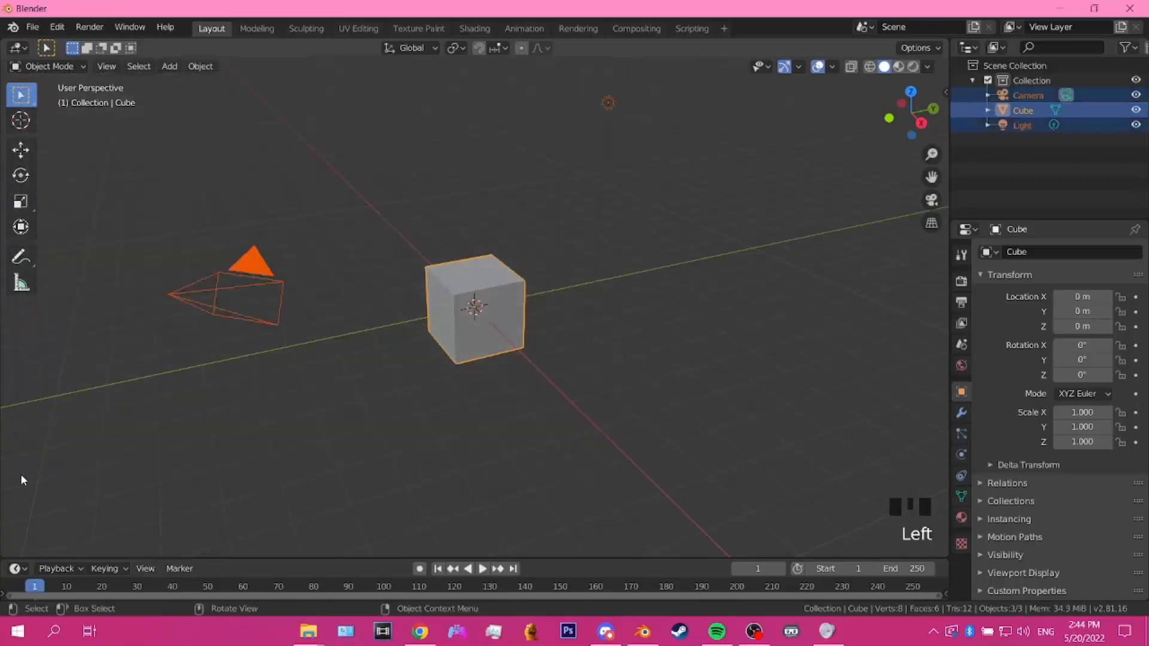
click(621, 248)
key(a)
key(Delete)
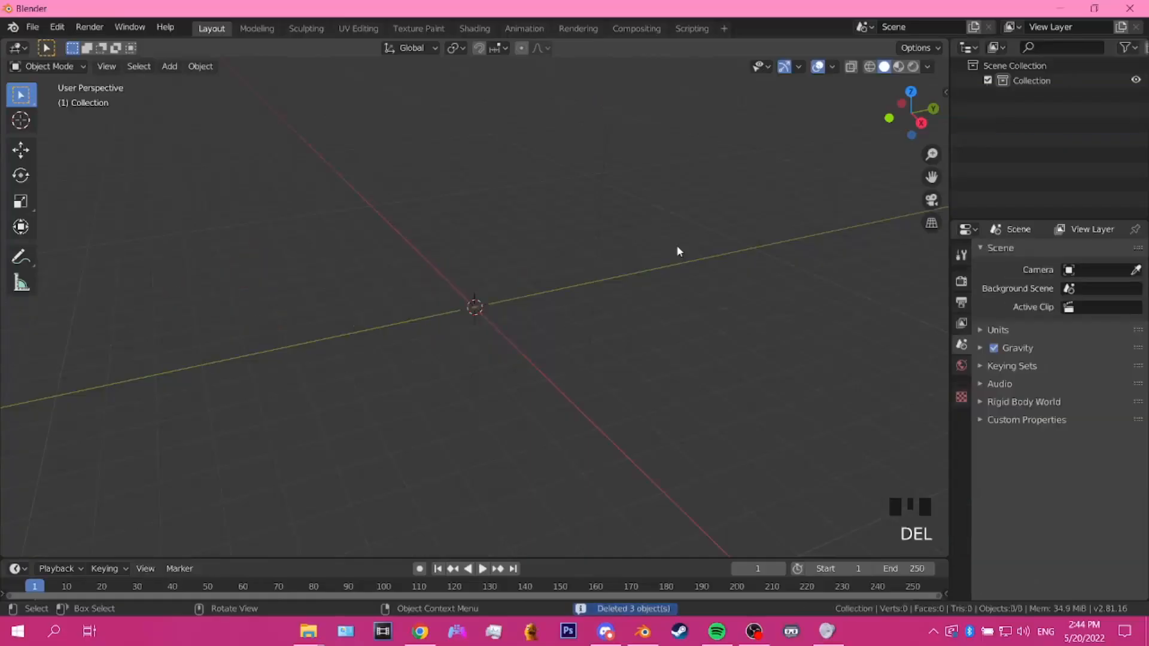
Step: Install the add-on Blender-RE-Mesh-Noesis-Wrapper-main.zip from D:\Download through the Blender preferences
middle_drag(439, 275, 604, 264)
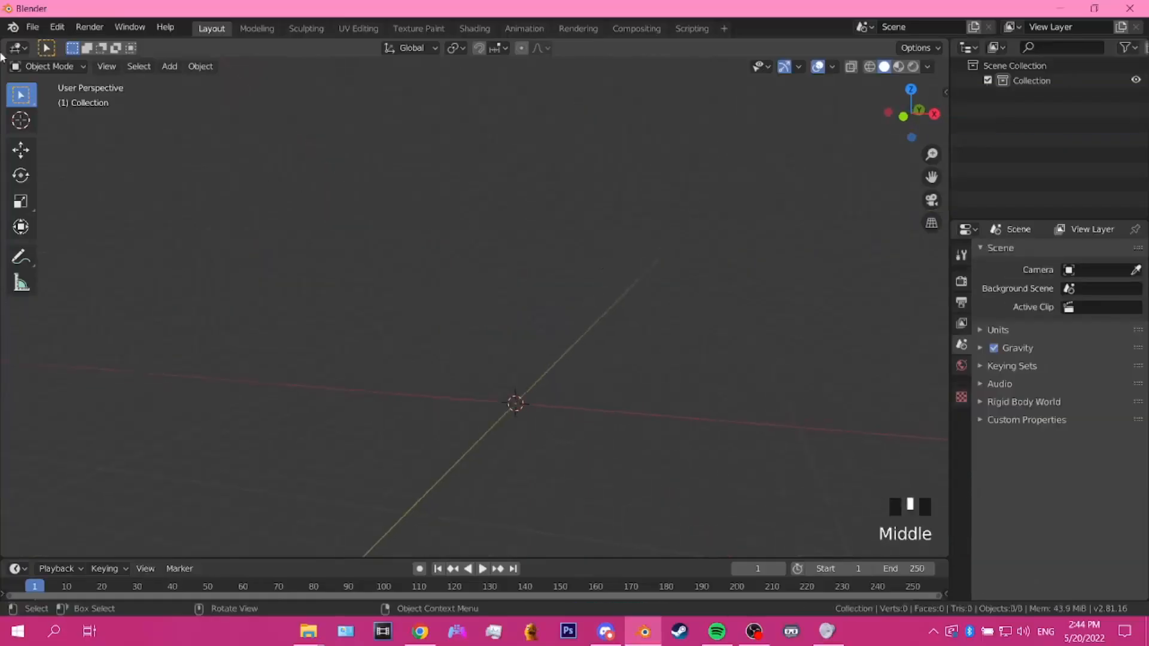
click(66, 29)
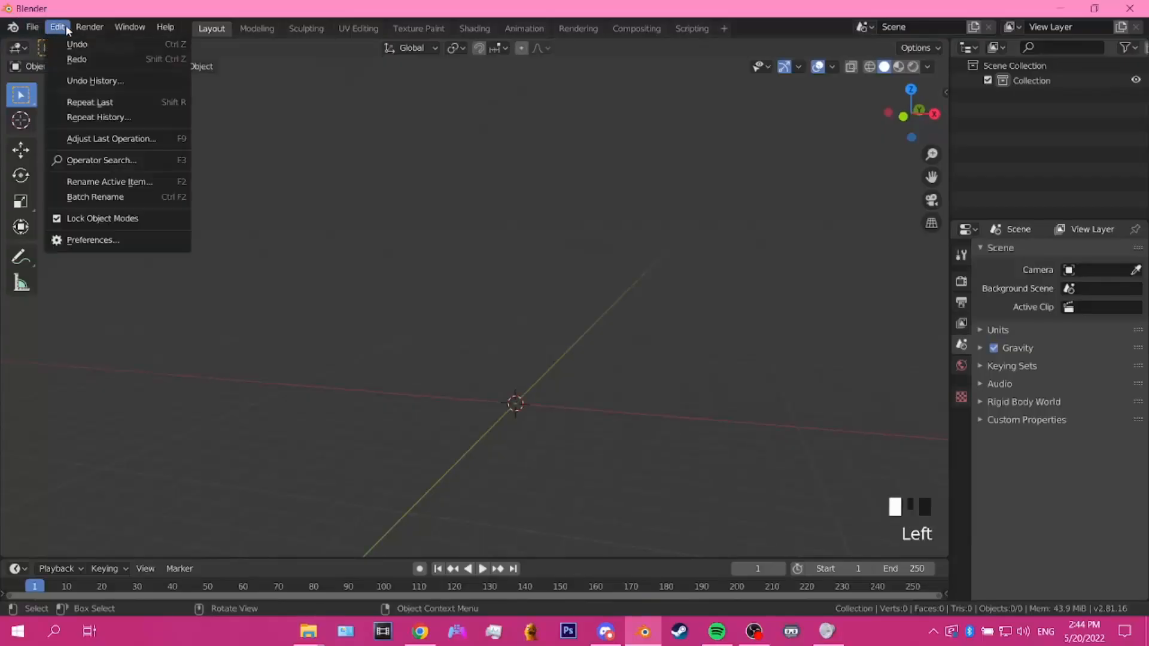
click(113, 242)
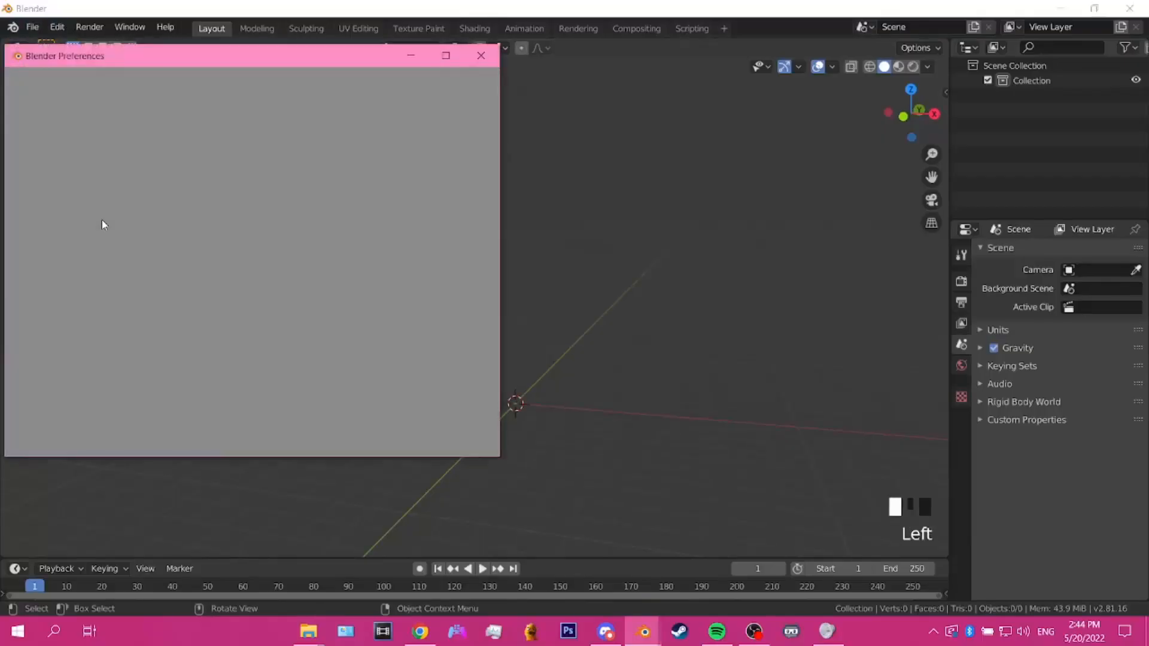
click(368, 80)
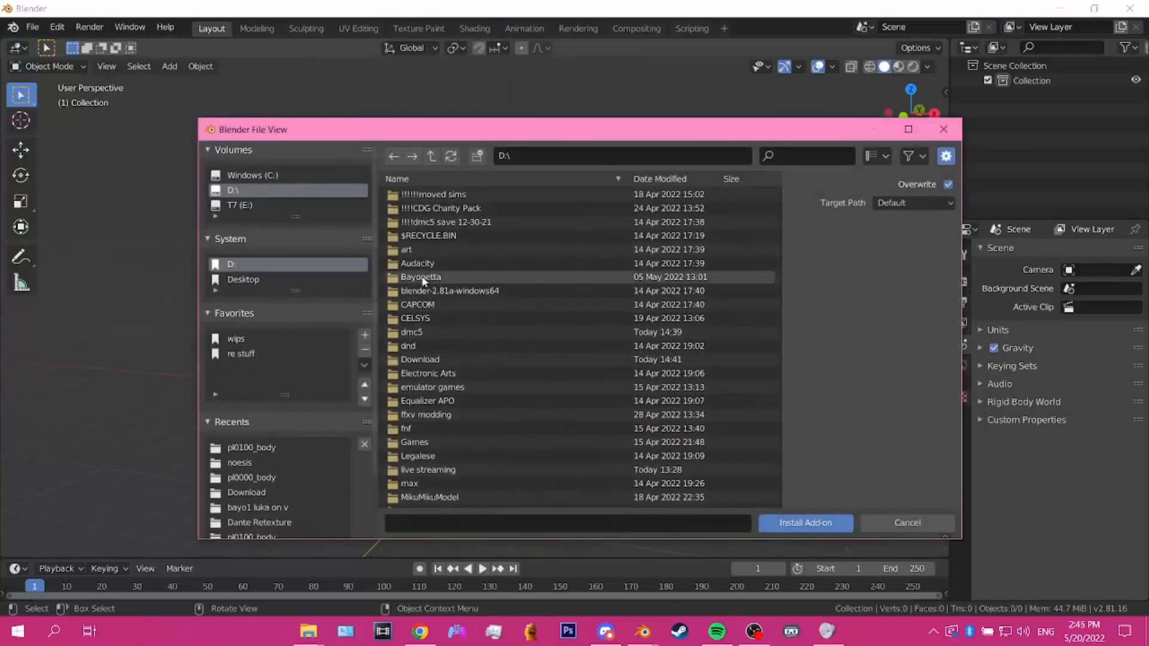
click(426, 359)
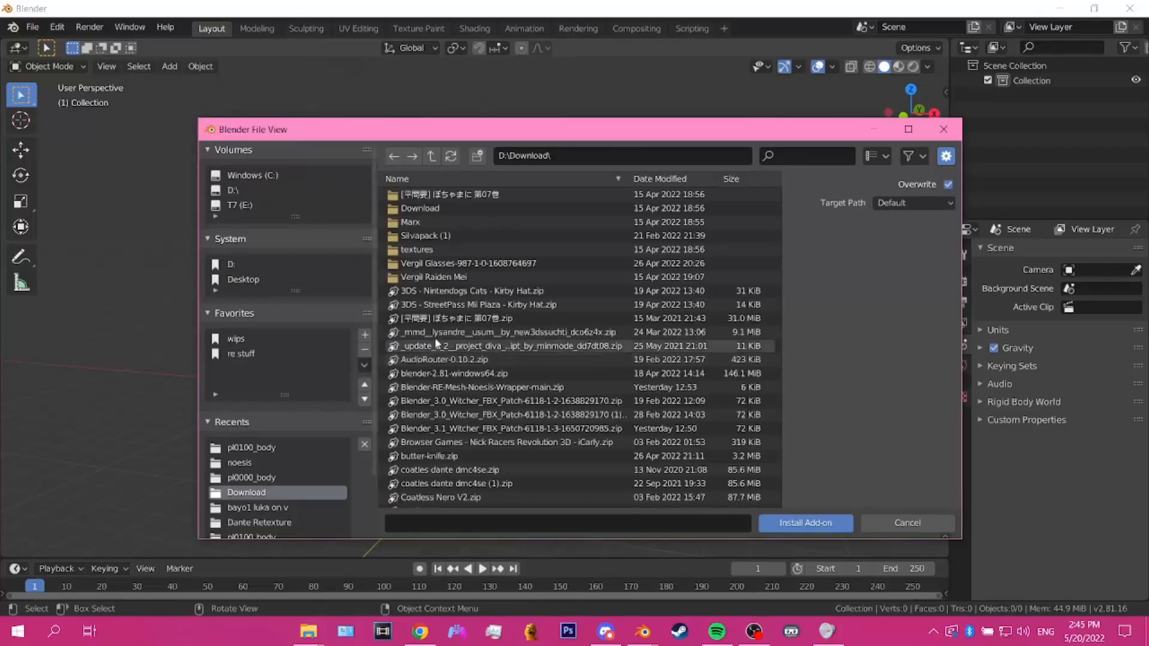
click(433, 390)
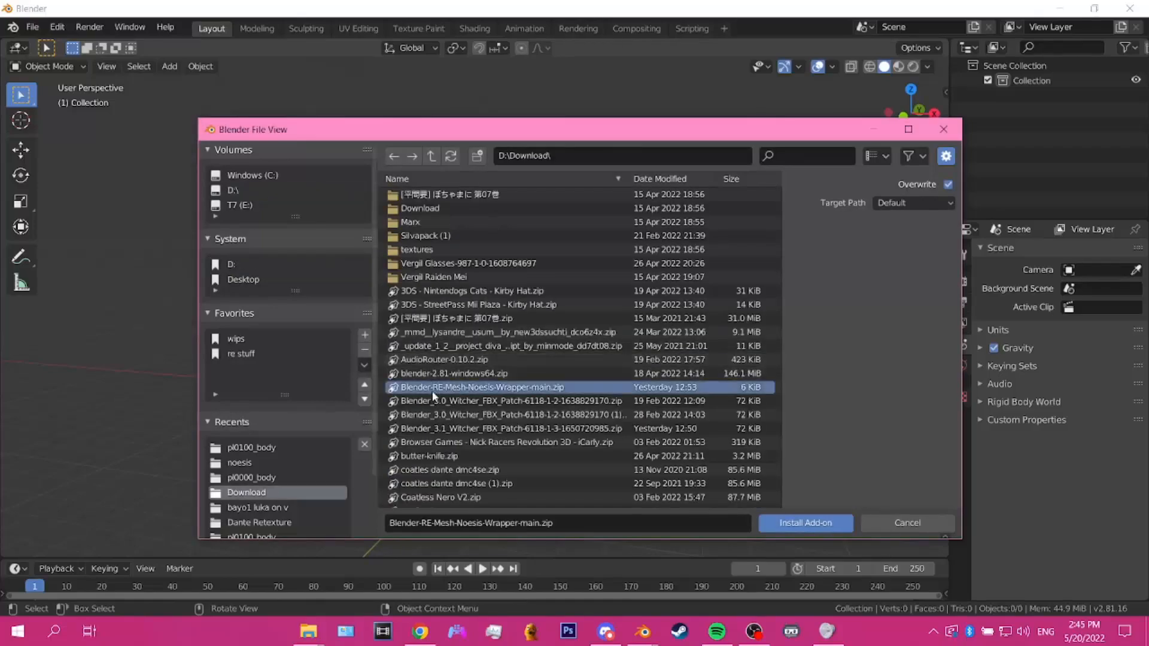
double_click(432, 390)
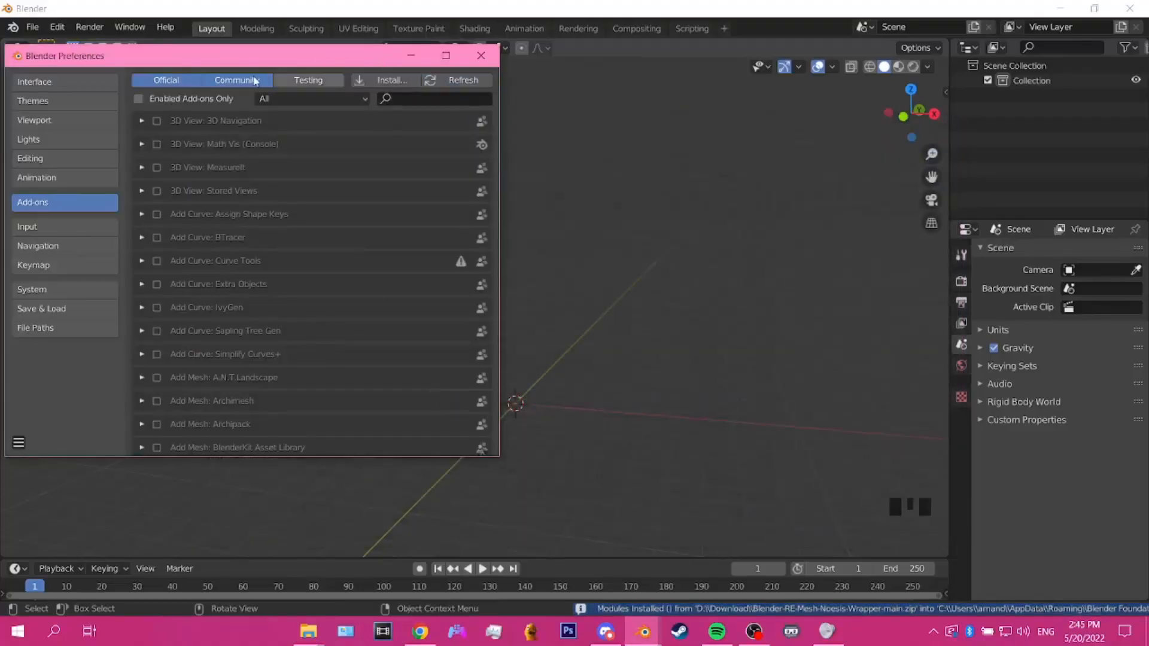
Step: Find Import-Export: RE Mesh Noesis Wrapper among the community add-ons and switch it off and back on
click(157, 82)
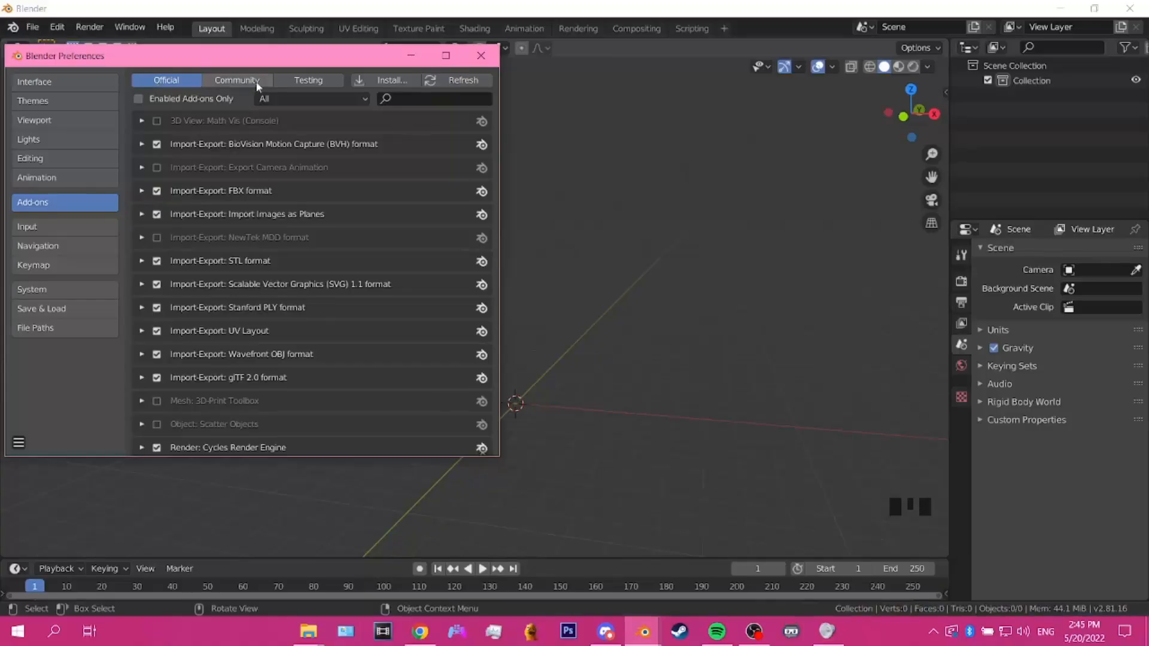
click(237, 80)
scroll(215, 225, down, 3)
scroll(218, 231, down, 5)
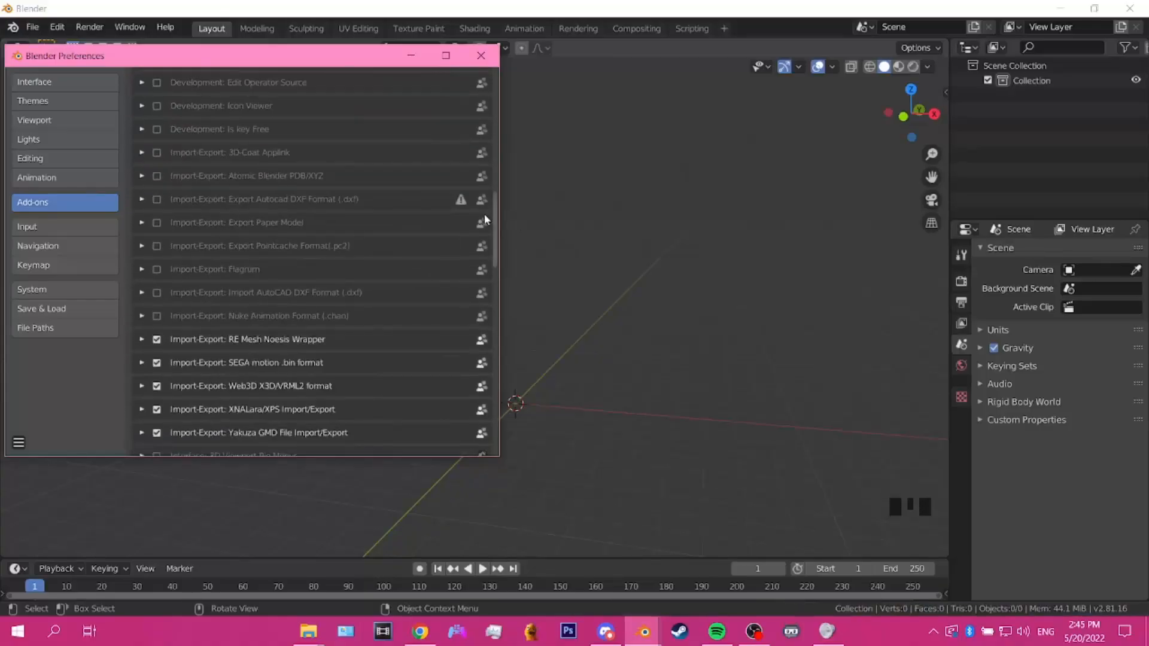
click(157, 344)
click(157, 343)
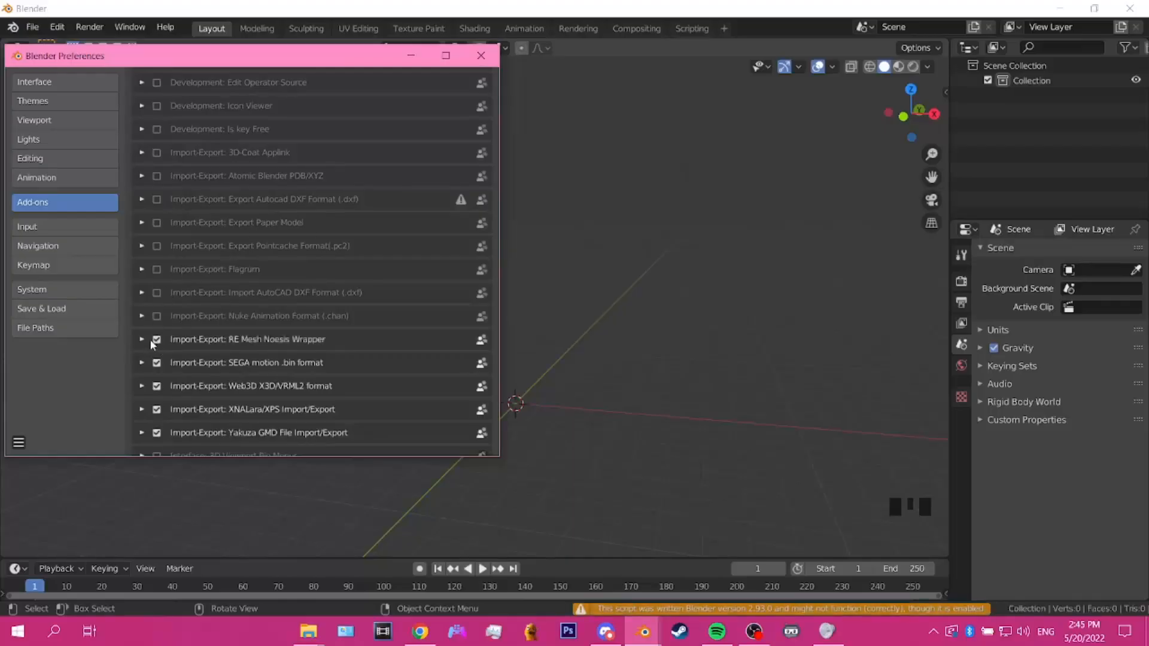
Step: Set the RE Mesh Noesis Wrapper's Noesis.exe path to D:\dmc5\texture modding\noesis\Noesis64.exe
click(142, 340)
scroll(143, 342, down, 4)
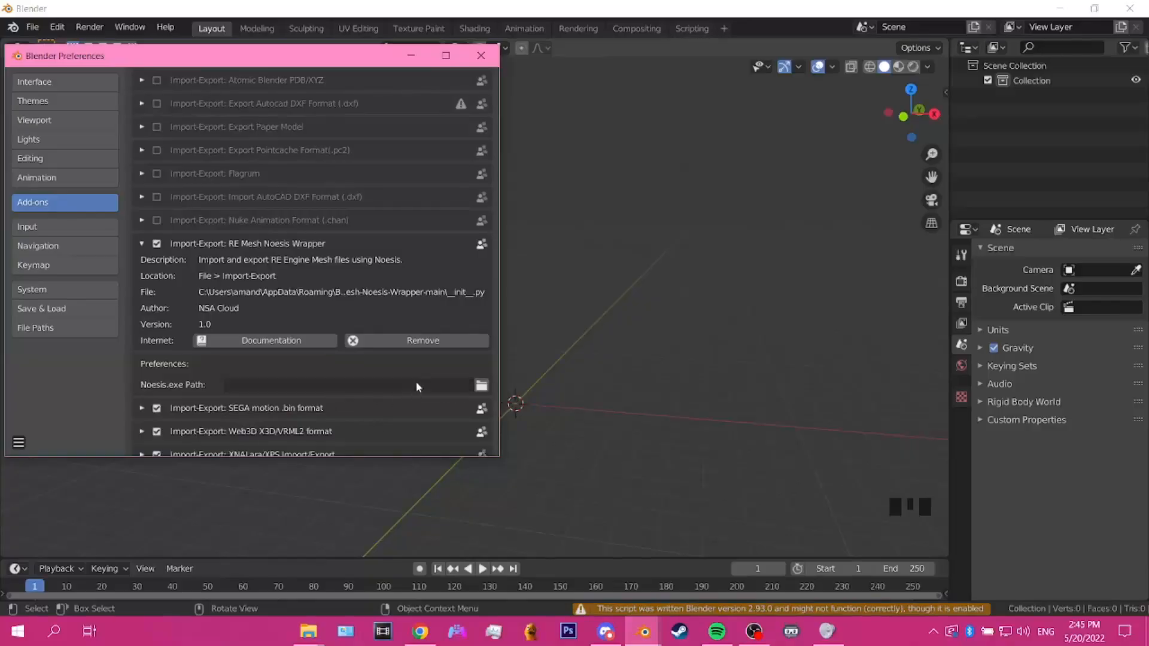
click(481, 385)
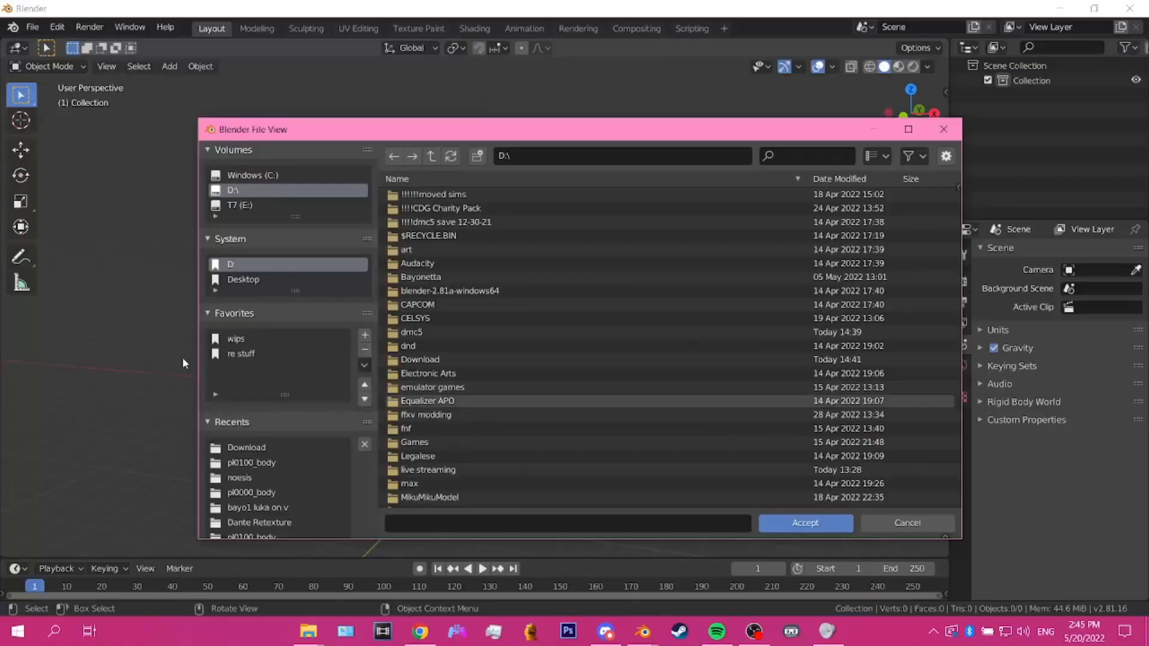
click(236, 340)
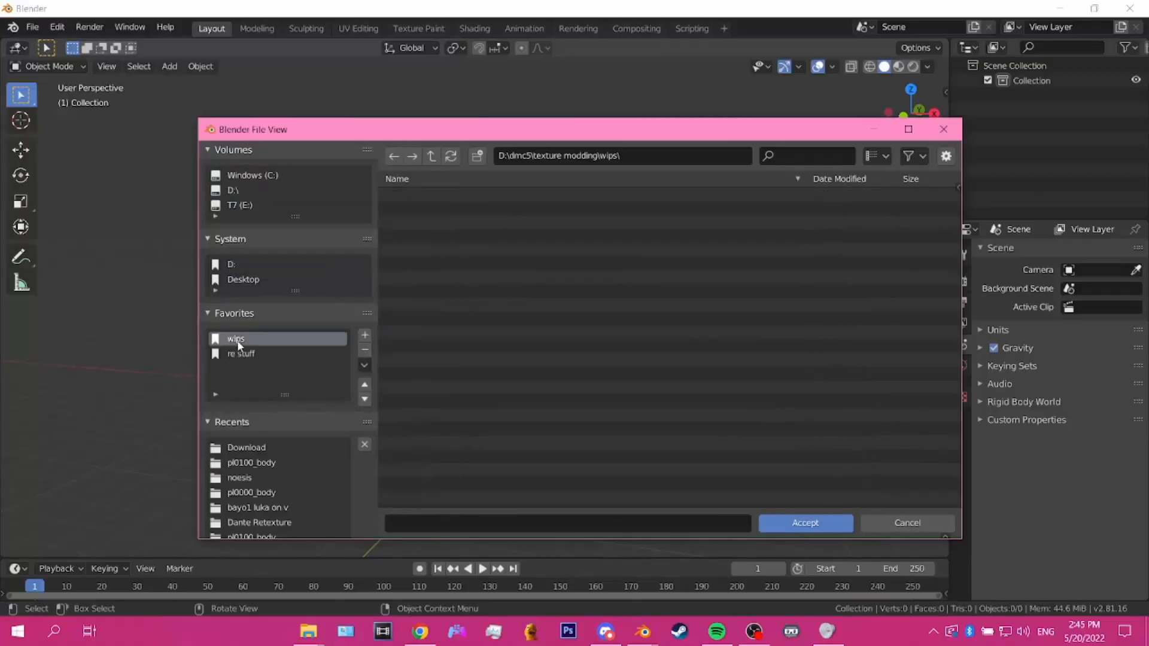
click(430, 159)
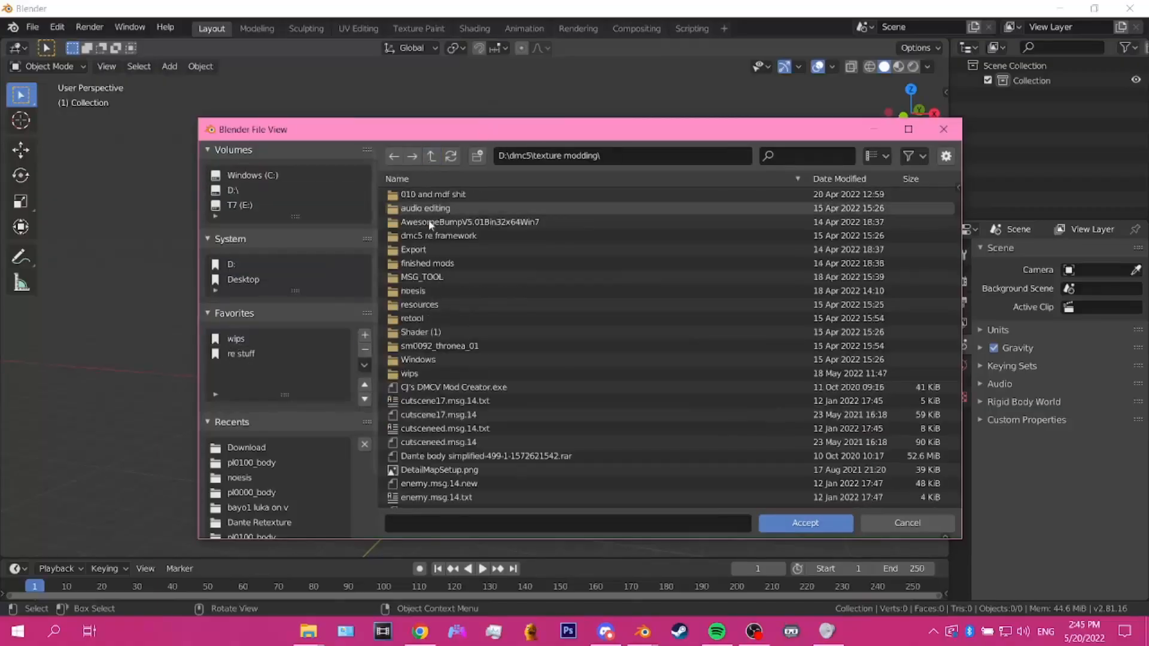
click(425, 293)
double_click(428, 291)
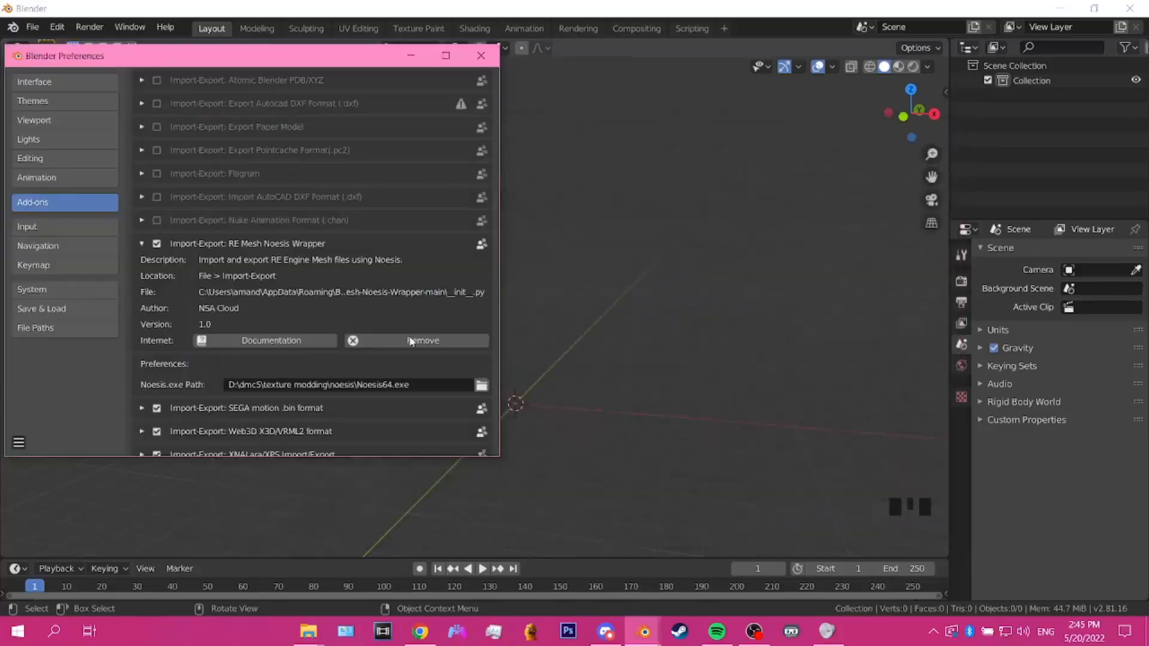
Step: Start an RE Mesh (.mesh) import and browse to D:\dmc5\texture modding\retool\re_chunk_000\natives\x64
click(481, 55)
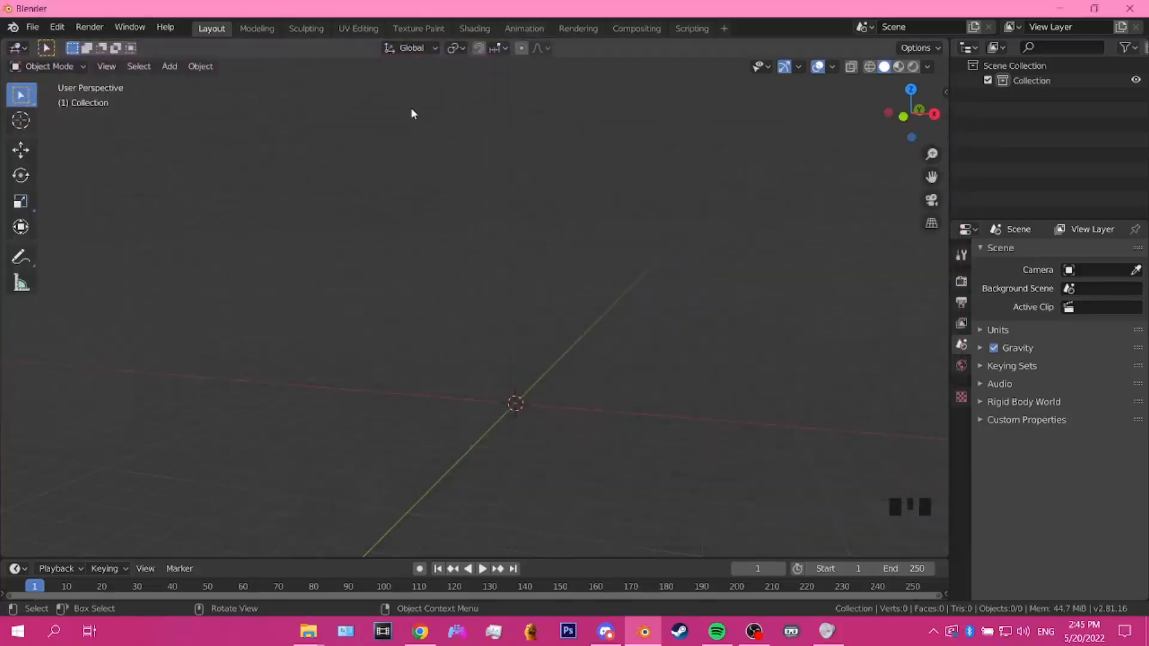
click(32, 27)
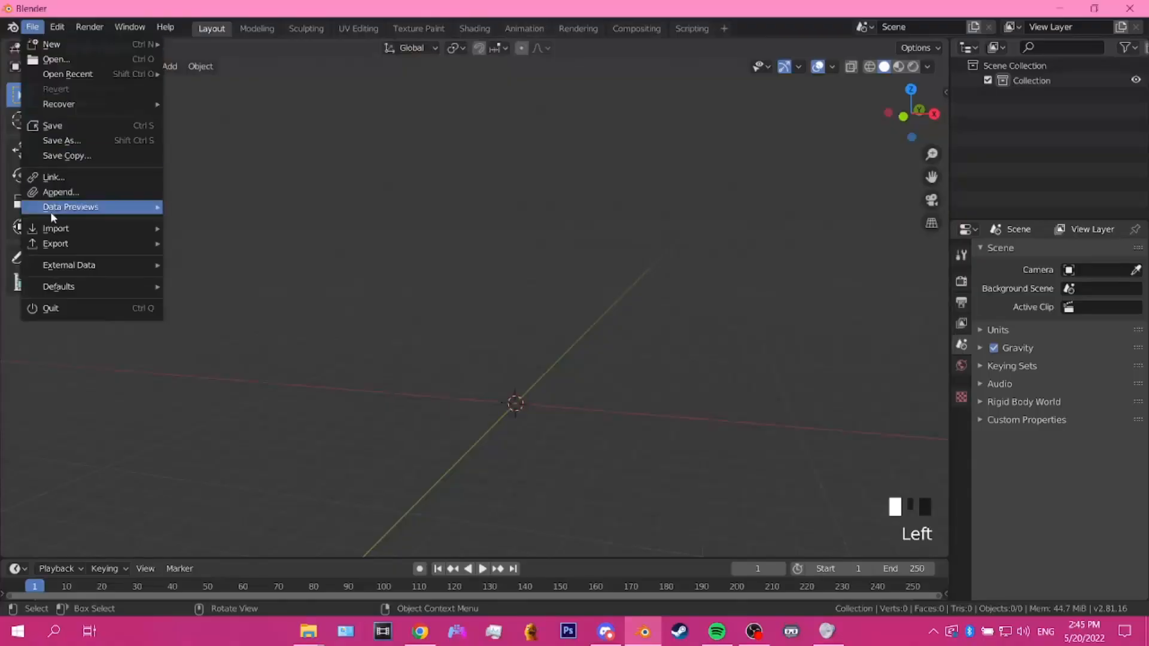
mouse_move(103, 233)
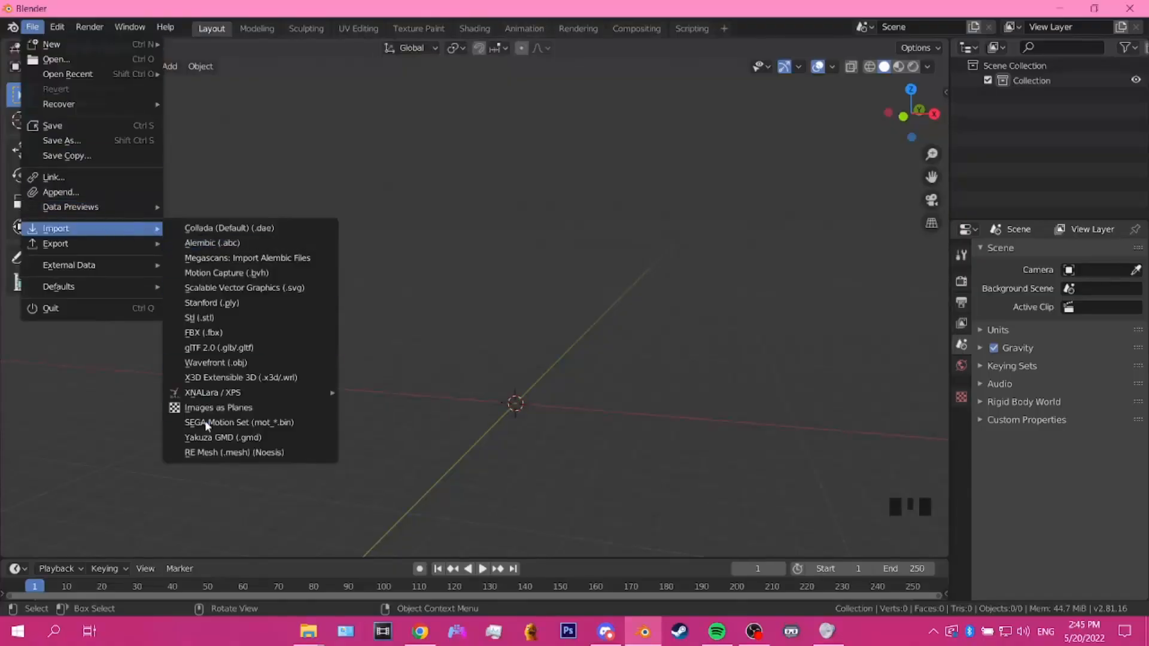
click(189, 453)
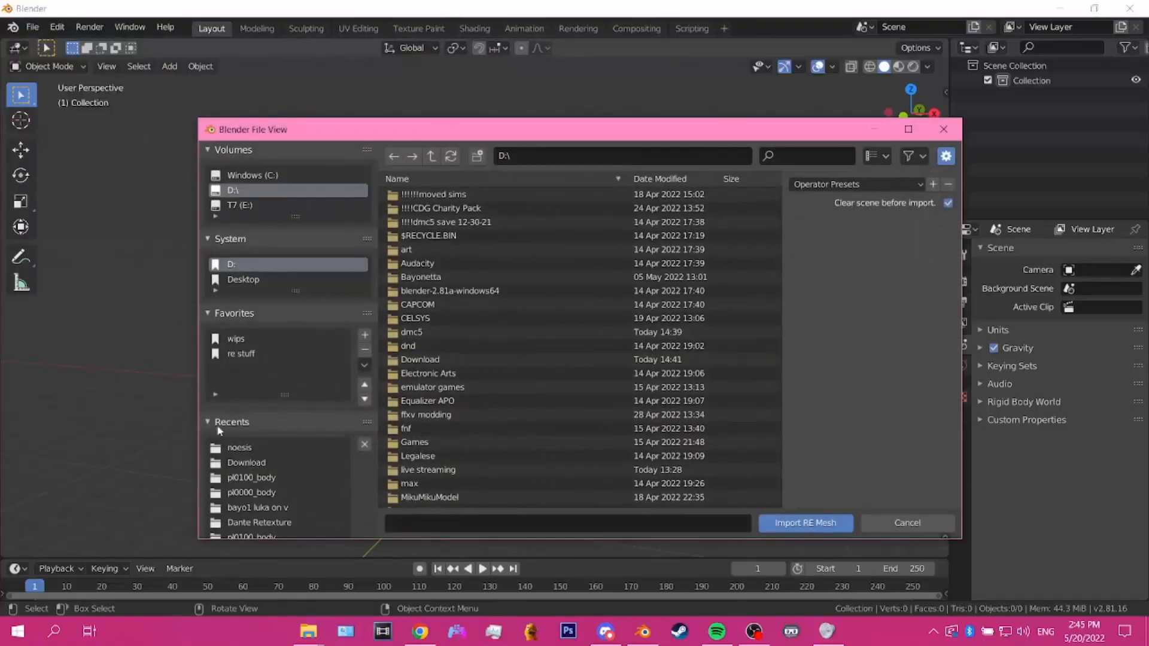
click(236, 340)
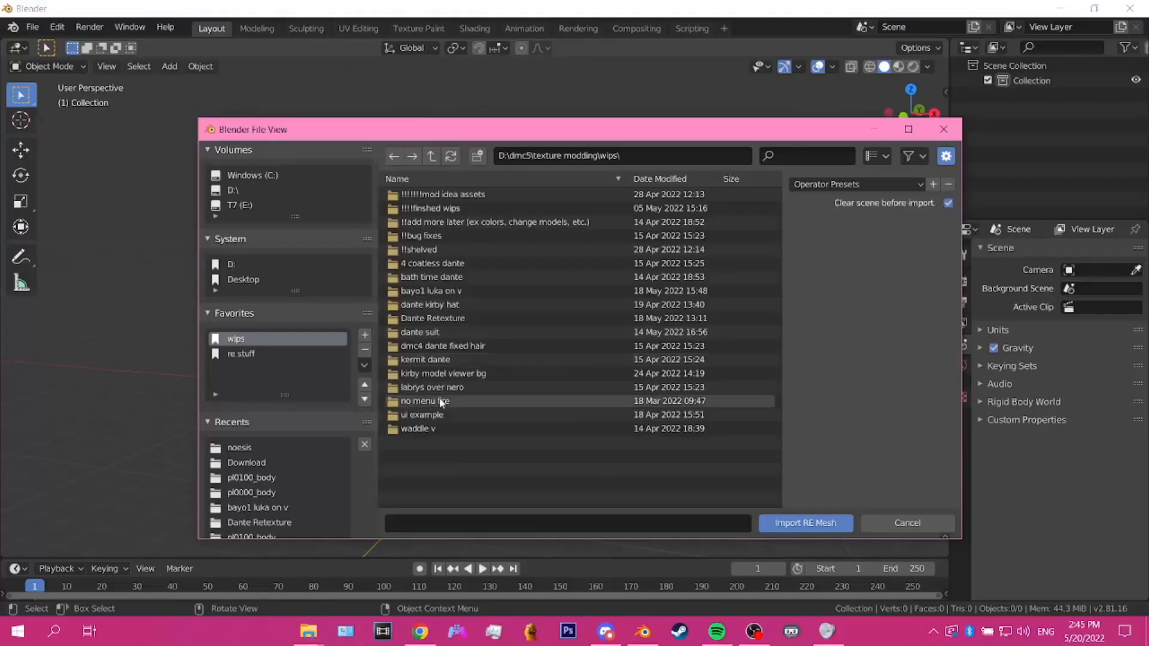
click(437, 155)
double_click(440, 318)
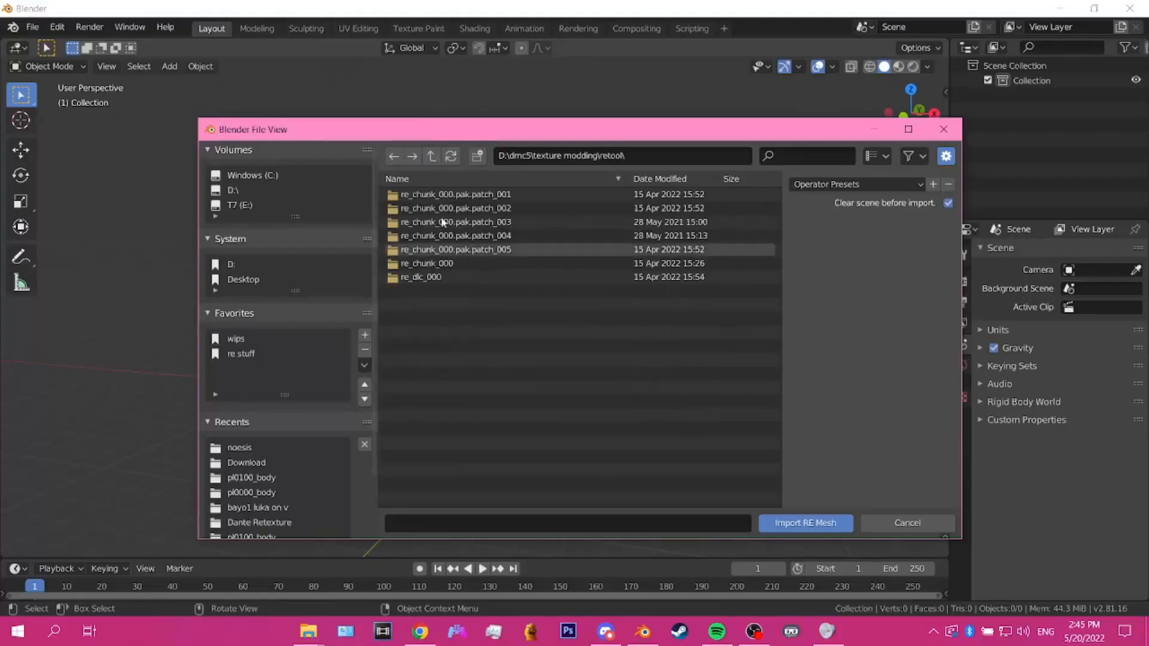
double_click(445, 265)
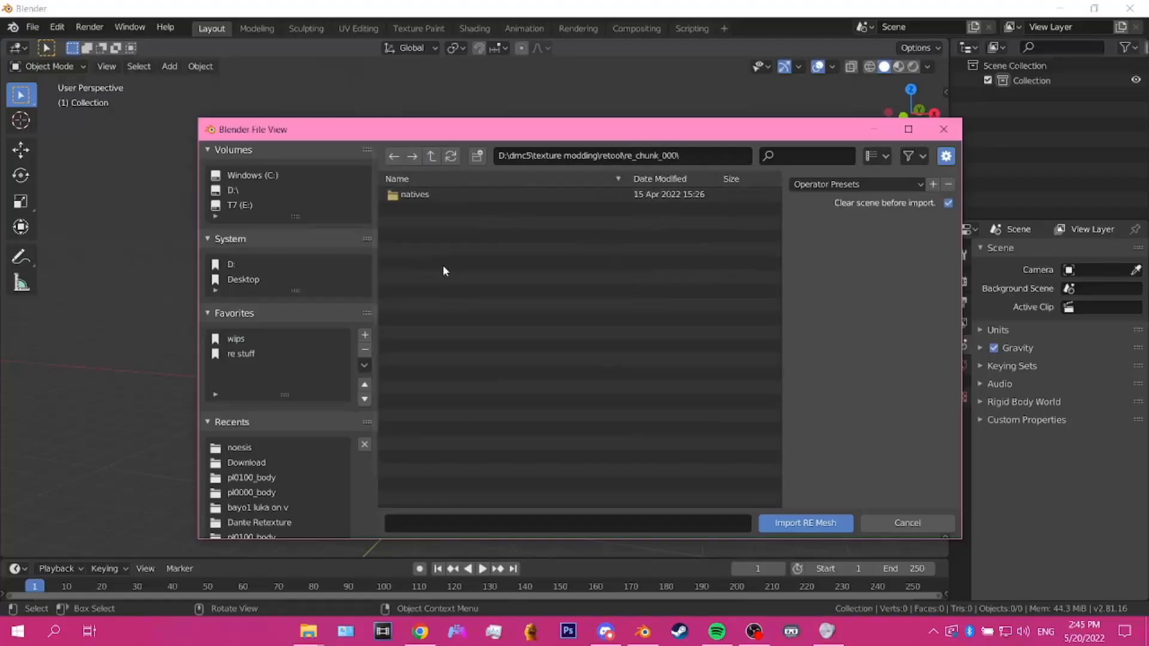
double_click(443, 197)
double_click(444, 196)
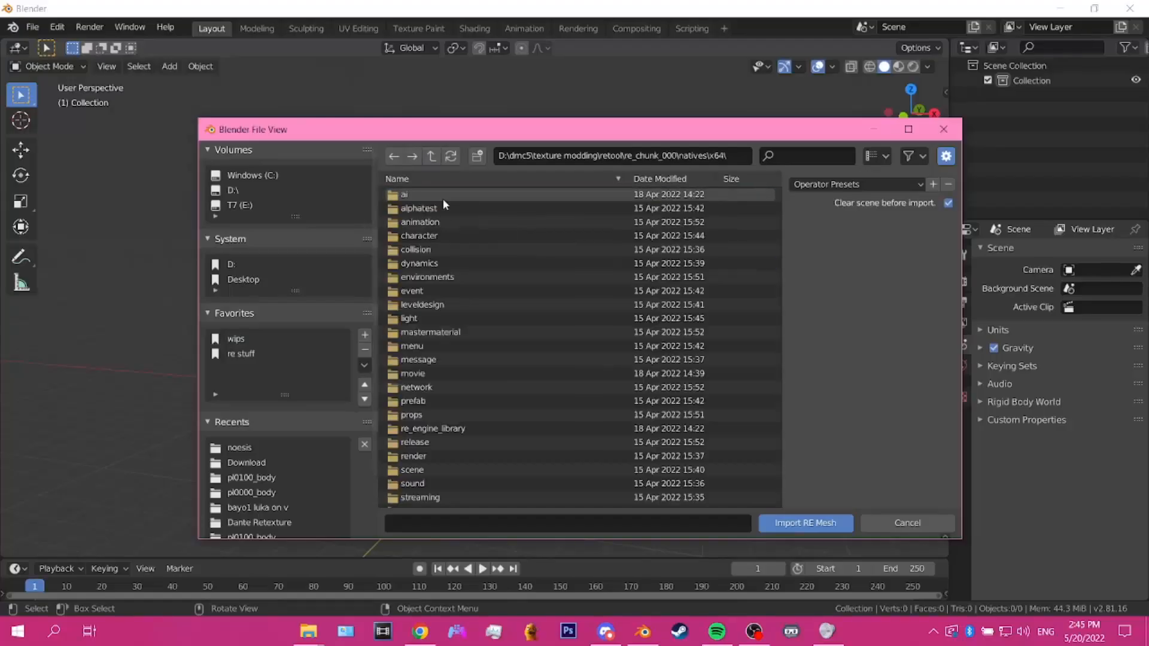
Step: Import pl0100.mesh.1808282334 from character\player\pl0100_dante\pl0100_body, keeping the option to clear the scene before import
double_click(438, 239)
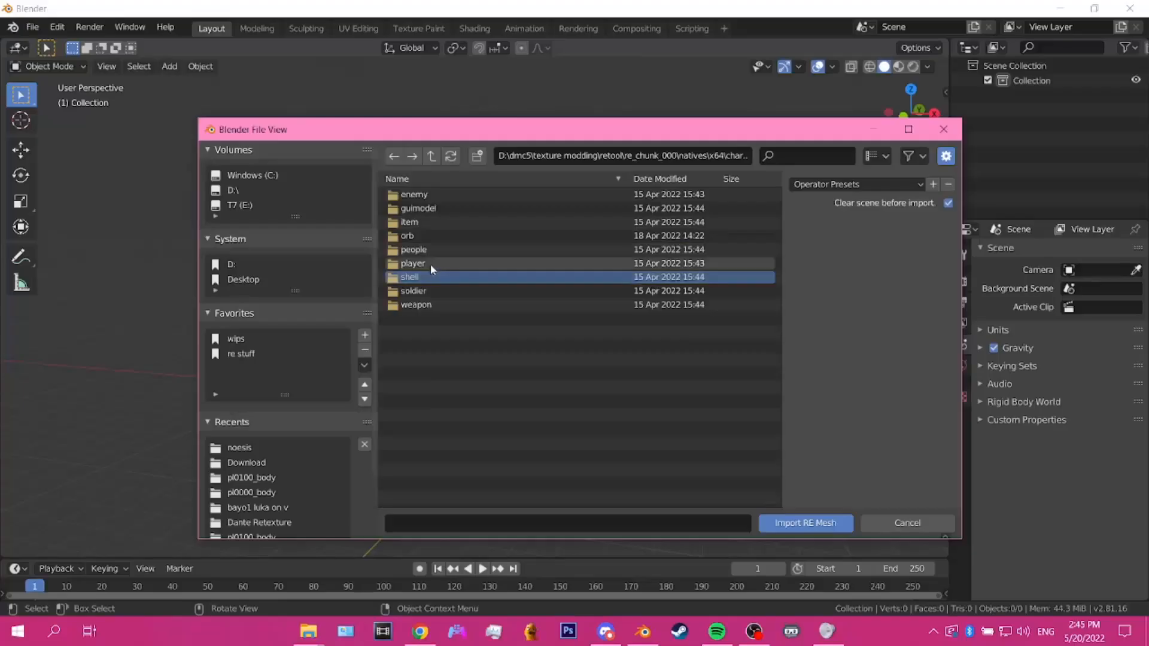
double_click(430, 264)
scroll(461, 383, down, 2)
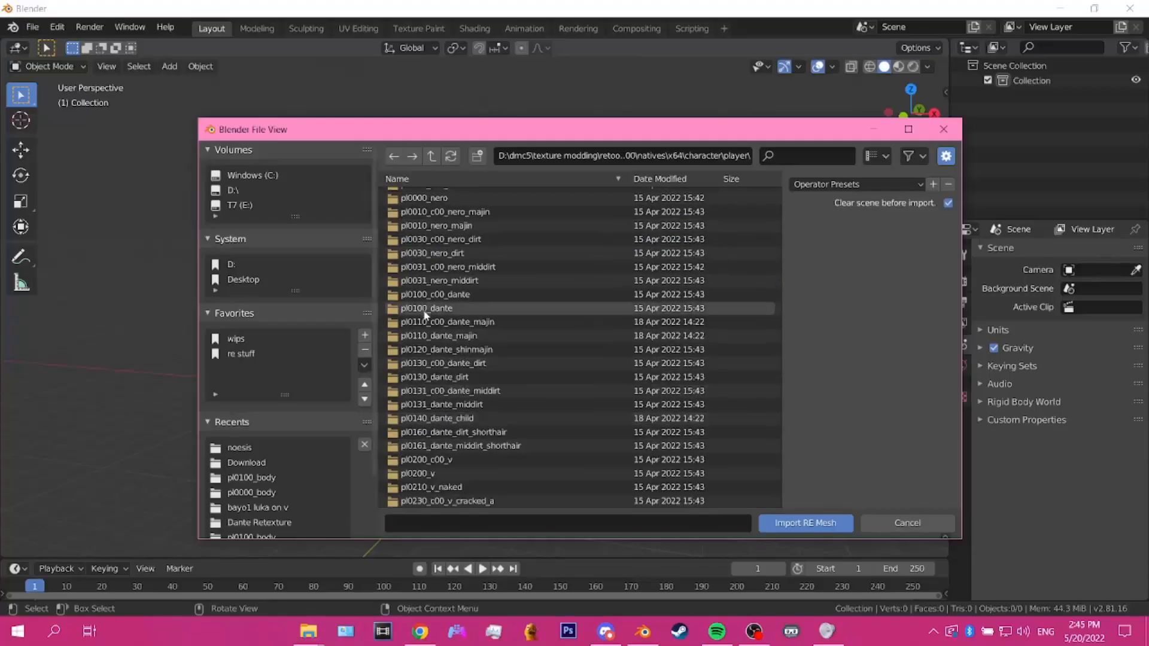
double_click(434, 308)
double_click(422, 277)
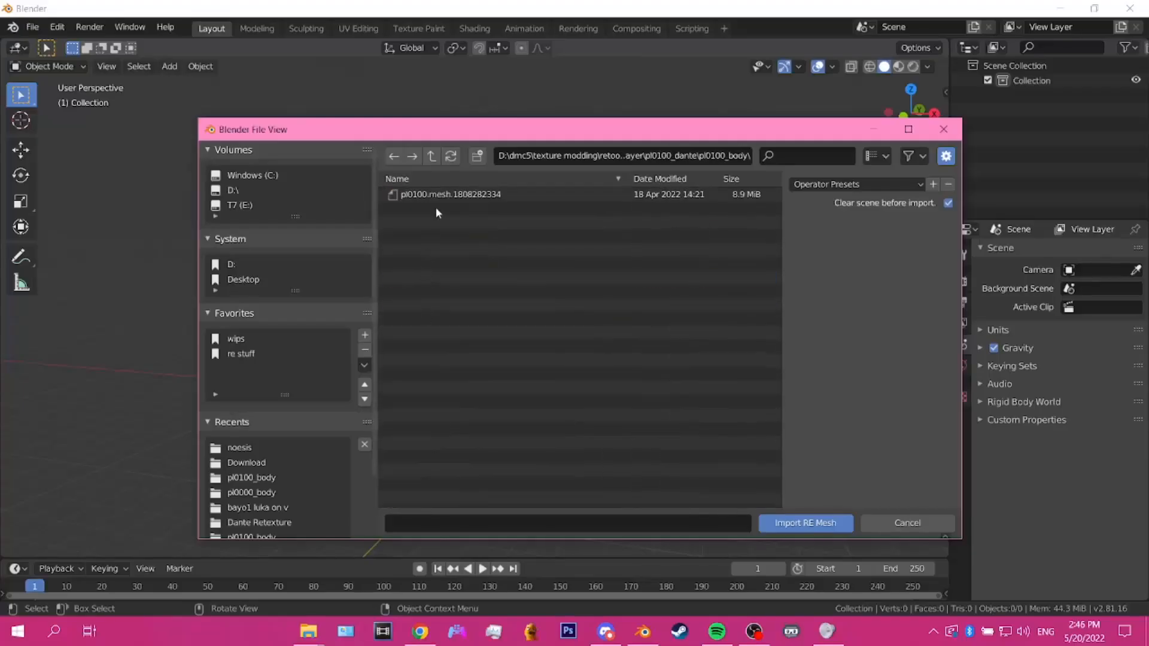
double_click(437, 194)
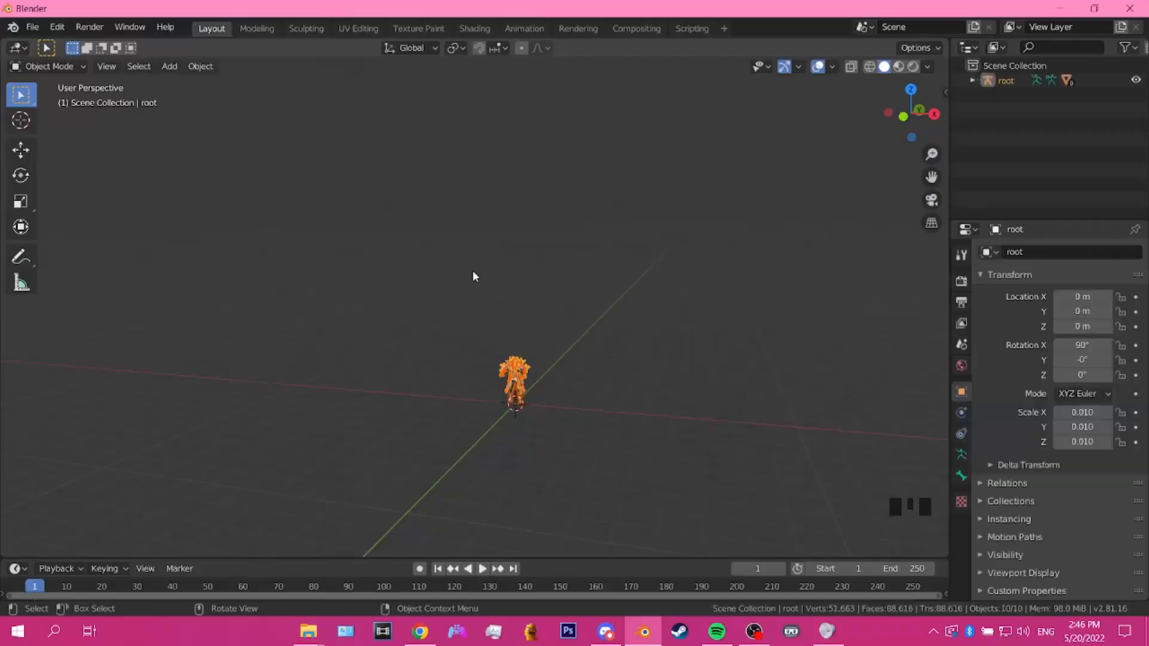
Step: Examine Dante's imported model and its armature from different distances and angles
scroll(516, 307, up, 3)
shift+middle_drag(515, 308, 520, 198)
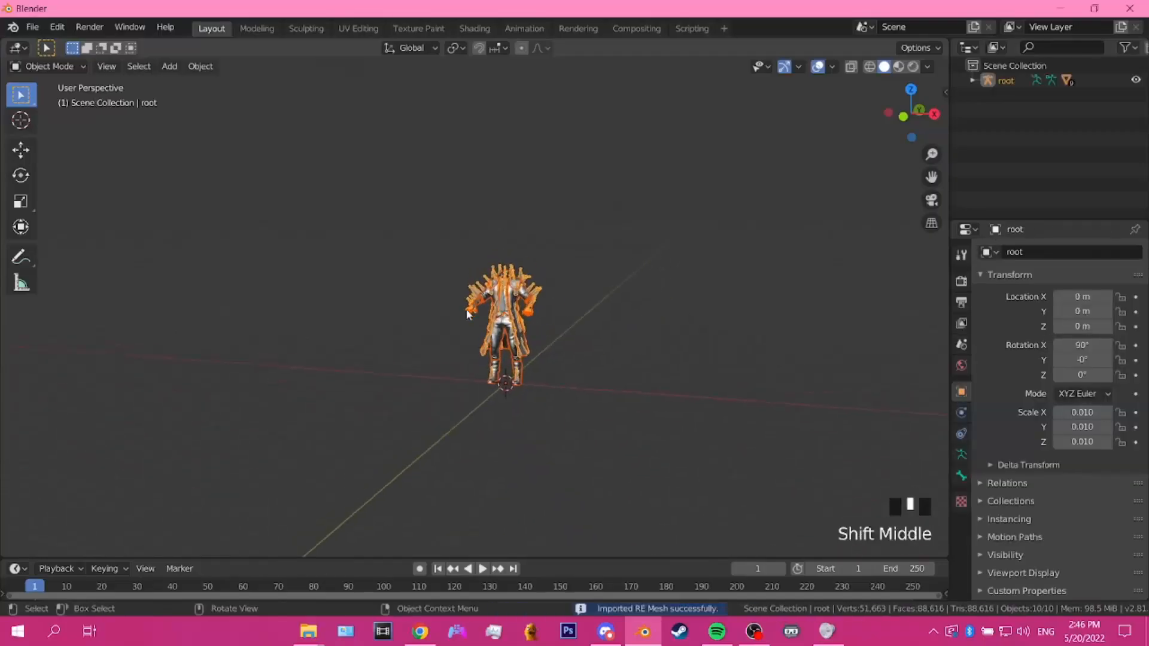
scroll(520, 197, up, 5)
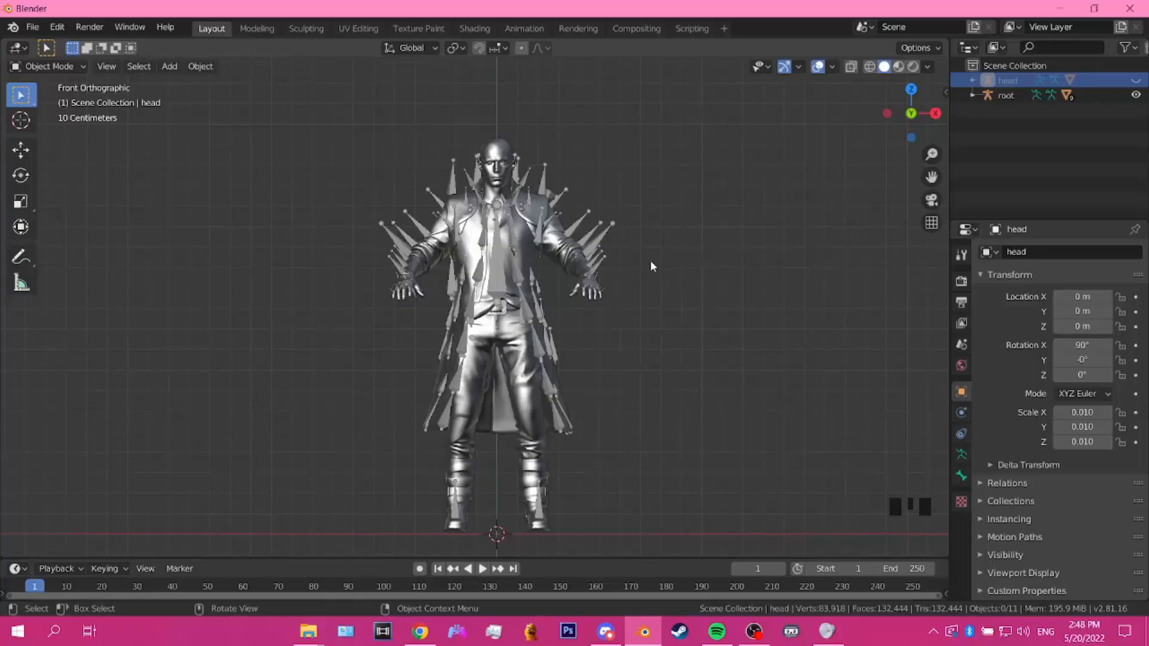
middle_drag(651, 261, 679, 251)
scroll(558, 224, up, 1)
scroll(559, 224, down, 5)
scroll(558, 225, up, 7)
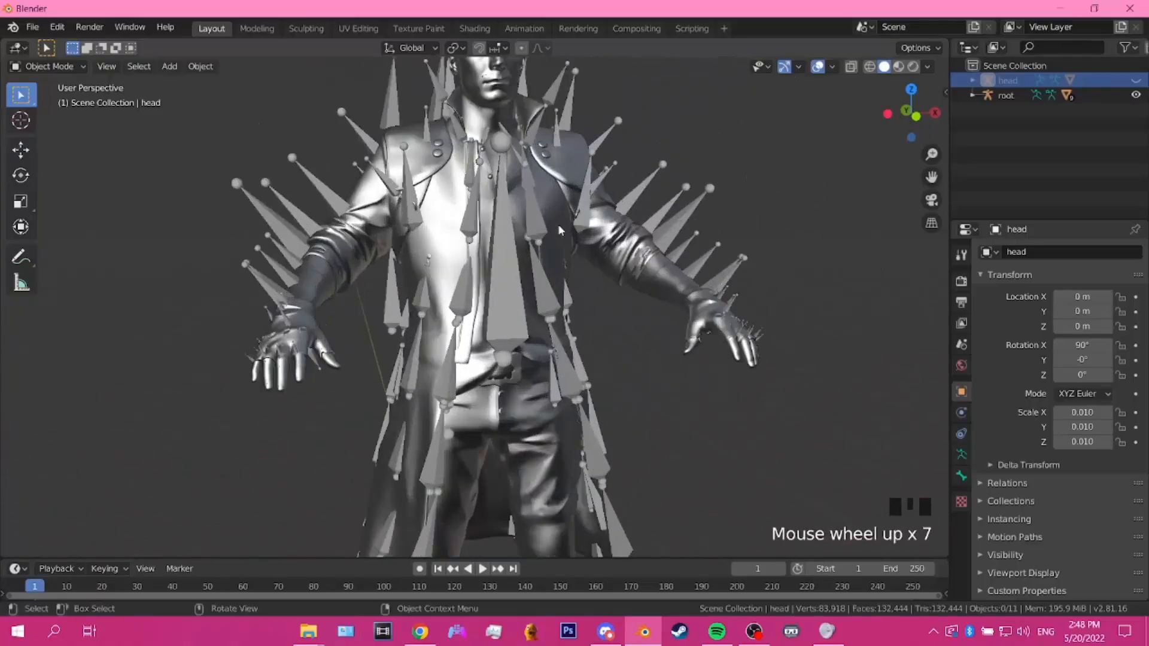
scroll(559, 225, down, 4)
scroll(558, 224, up, 3)
scroll(559, 225, down, 7)
scroll(558, 224, up, 6)
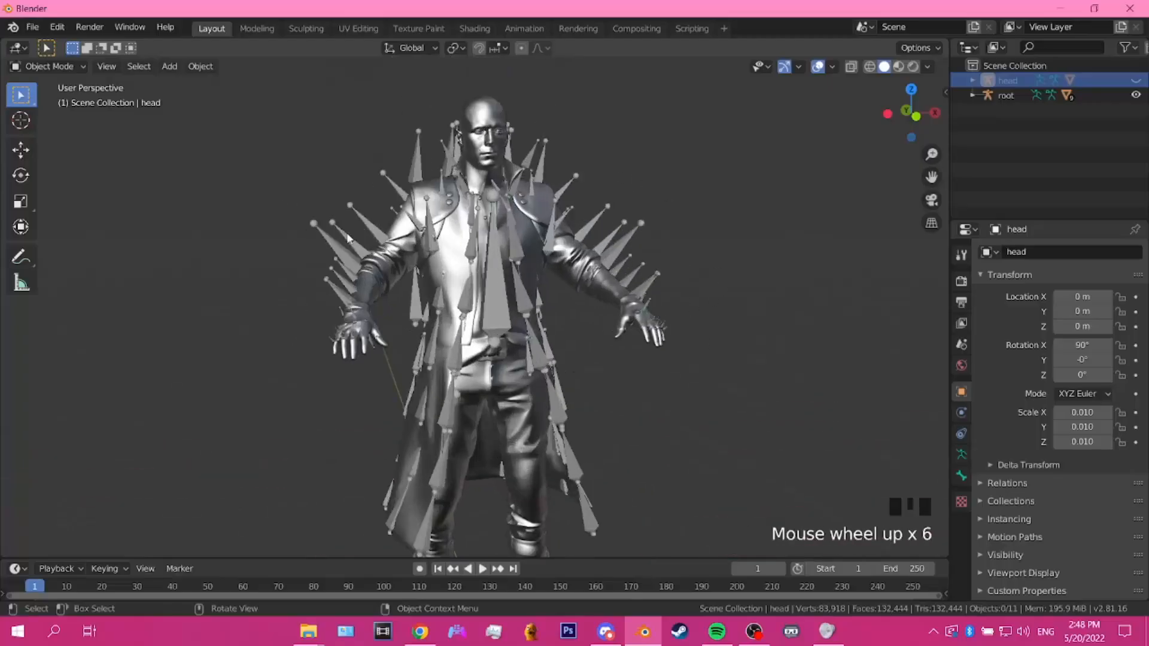
Step: Select the root armature to point out the model's bones, and clear the selection again
click(466, 219)
click(433, 246)
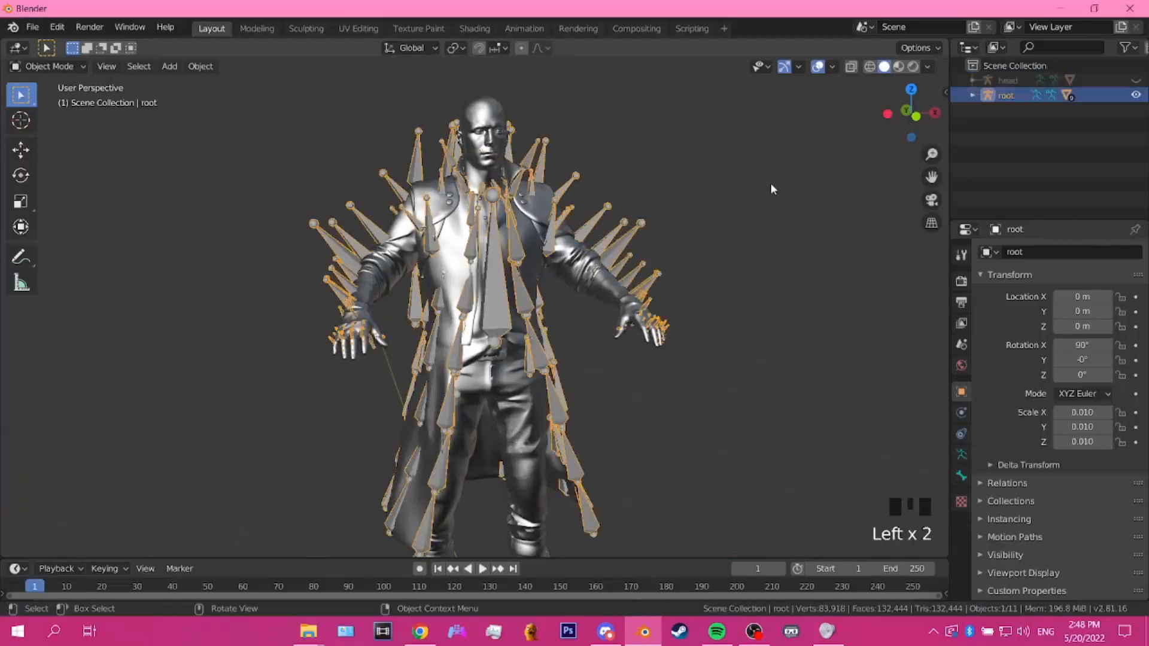
right_click(770, 182)
right_click(600, 211)
click(656, 154)
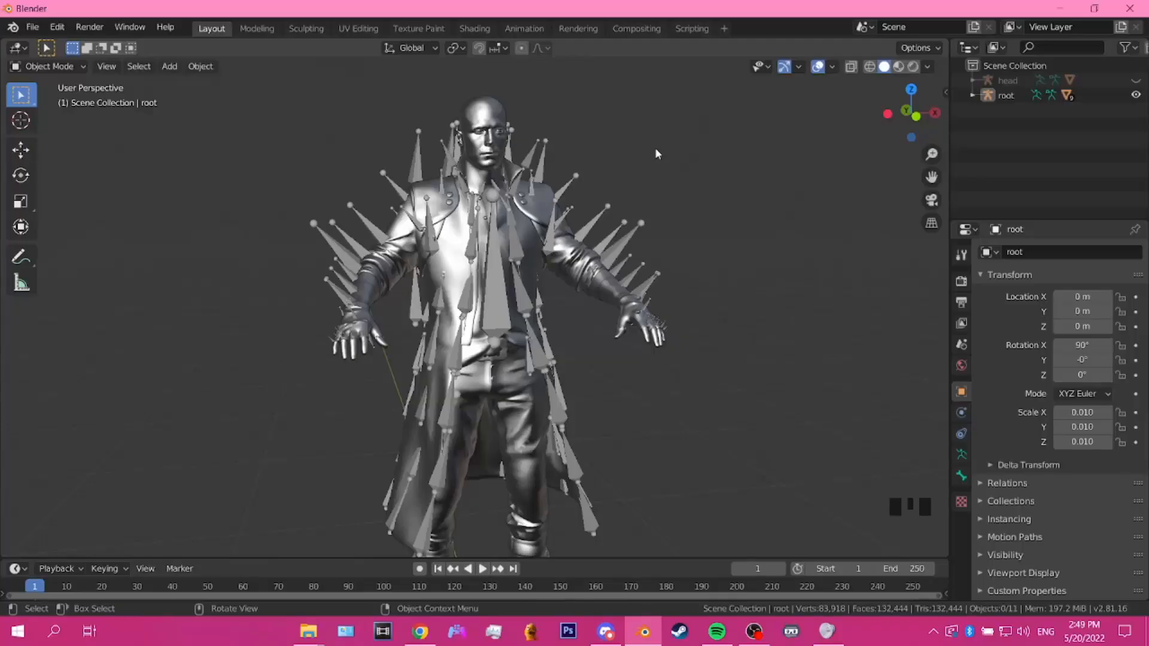
Step: Compare how Dante's model looks in orthographic and perspective projection, finishing in perspective
scroll(534, 285, down, 2)
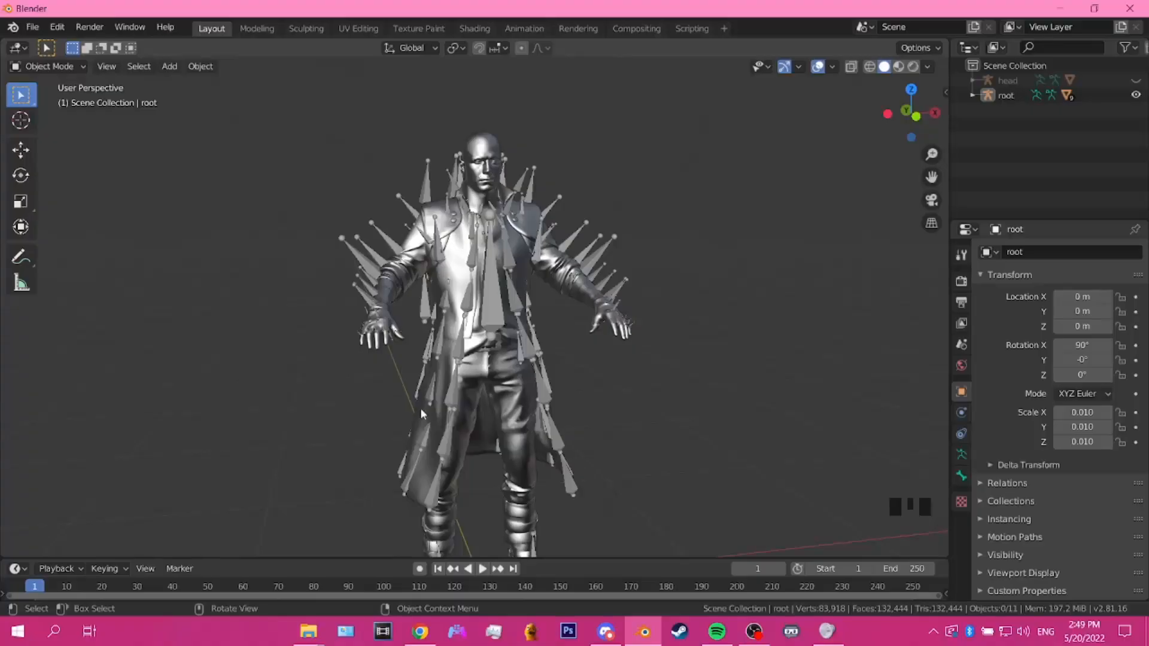
key(KP_5)
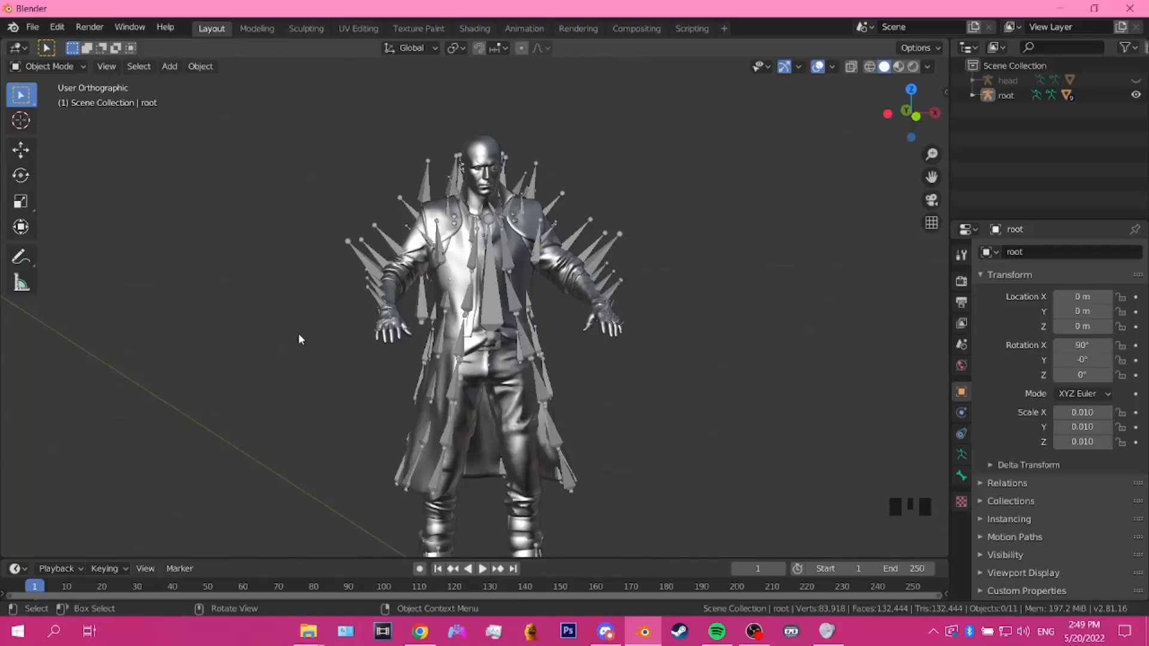
scroll(299, 362, down, 2)
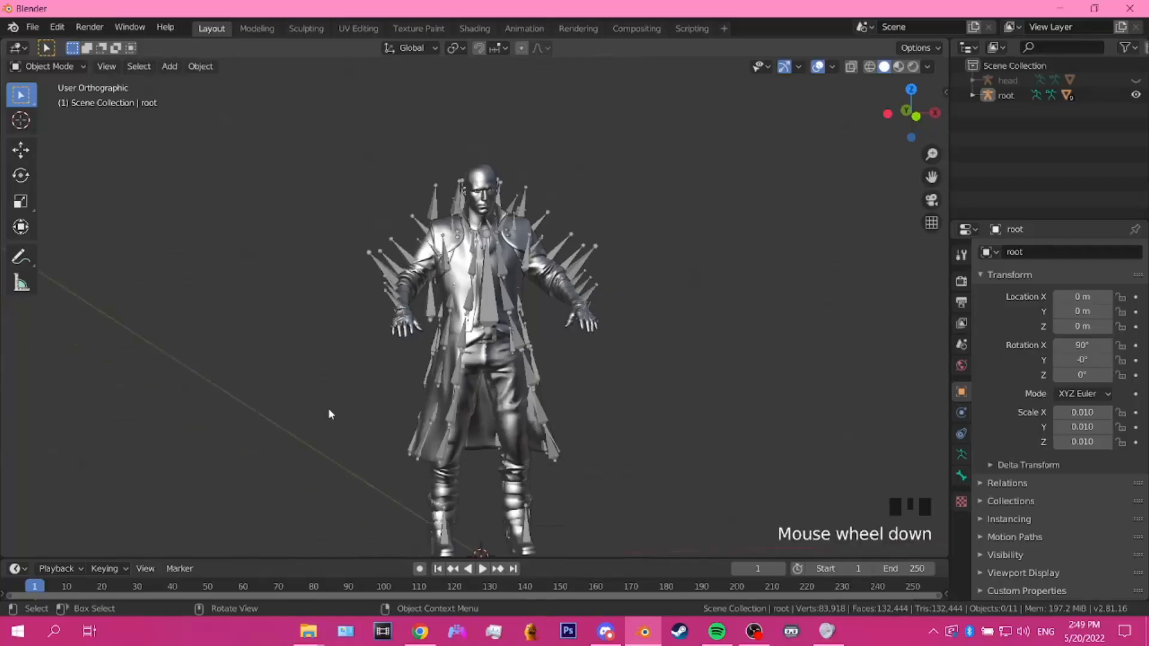
mouse_move(324, 359)
middle_down()
mouse_move(461, 353)
mouse_move(363, 344)
mouse_move(261, 361)
mouse_move(314, 353)
middle_up()
scroll(314, 353, up, 1)
scroll(314, 353, down, 2)
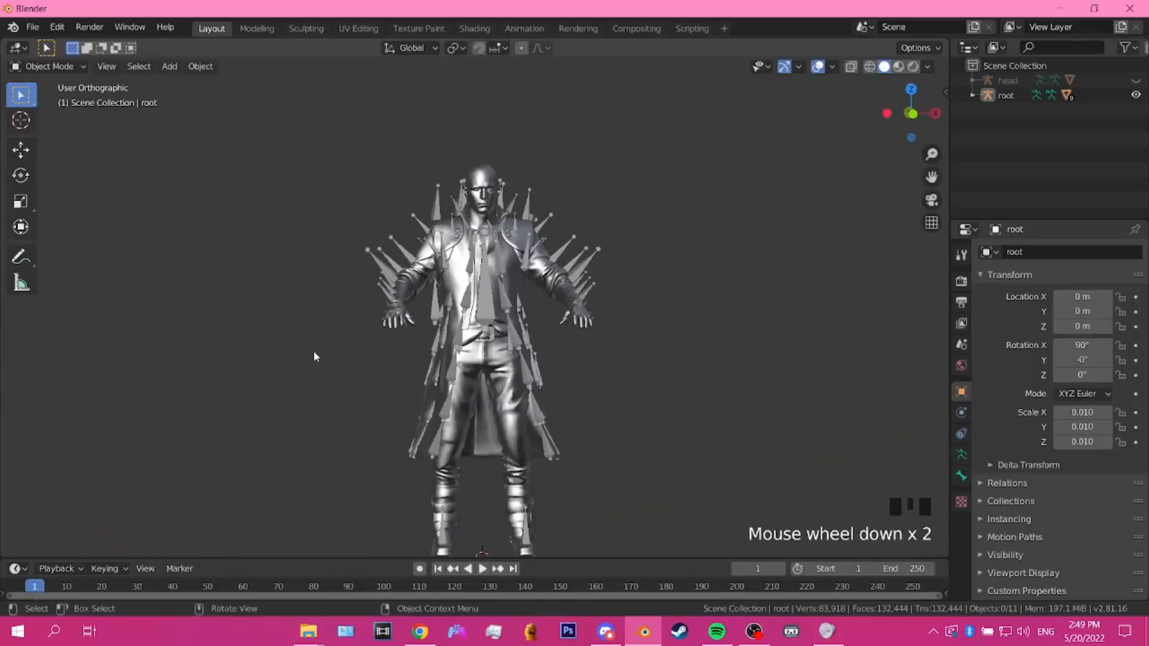
key(KP_5)
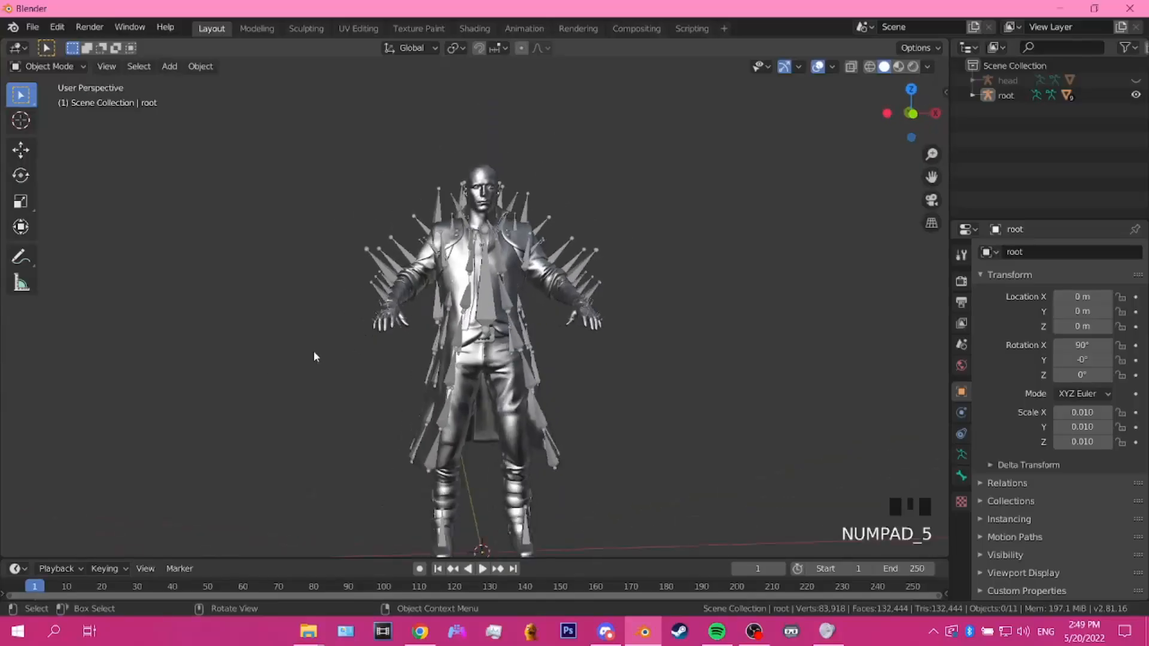
key(KP_5)
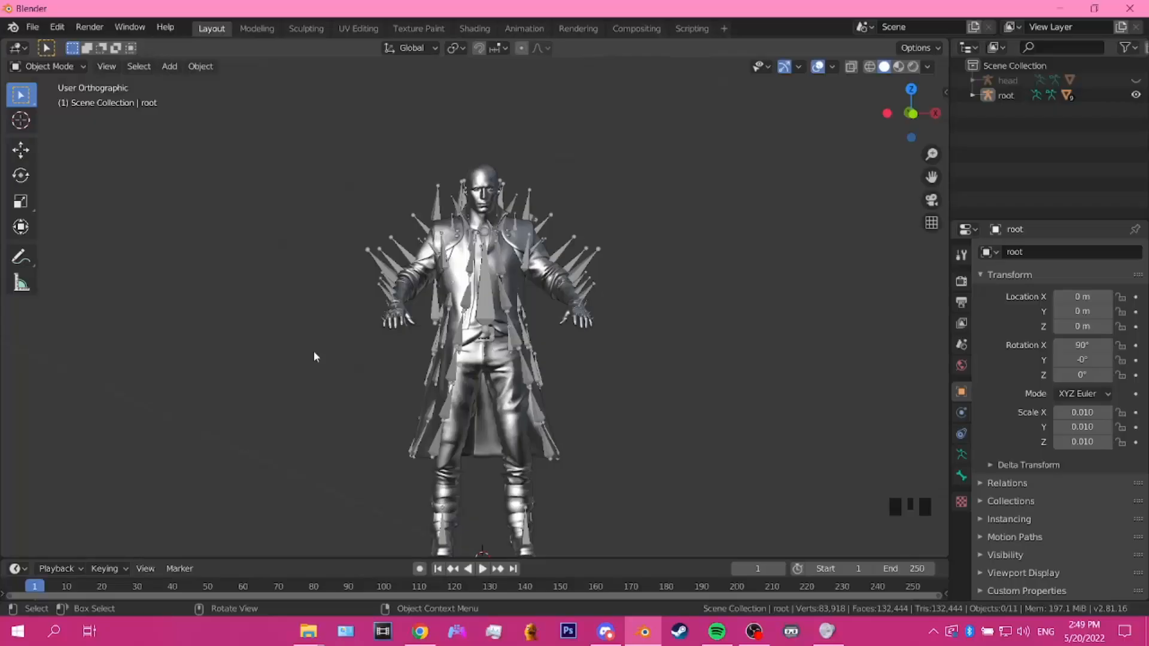
key(KP_5)
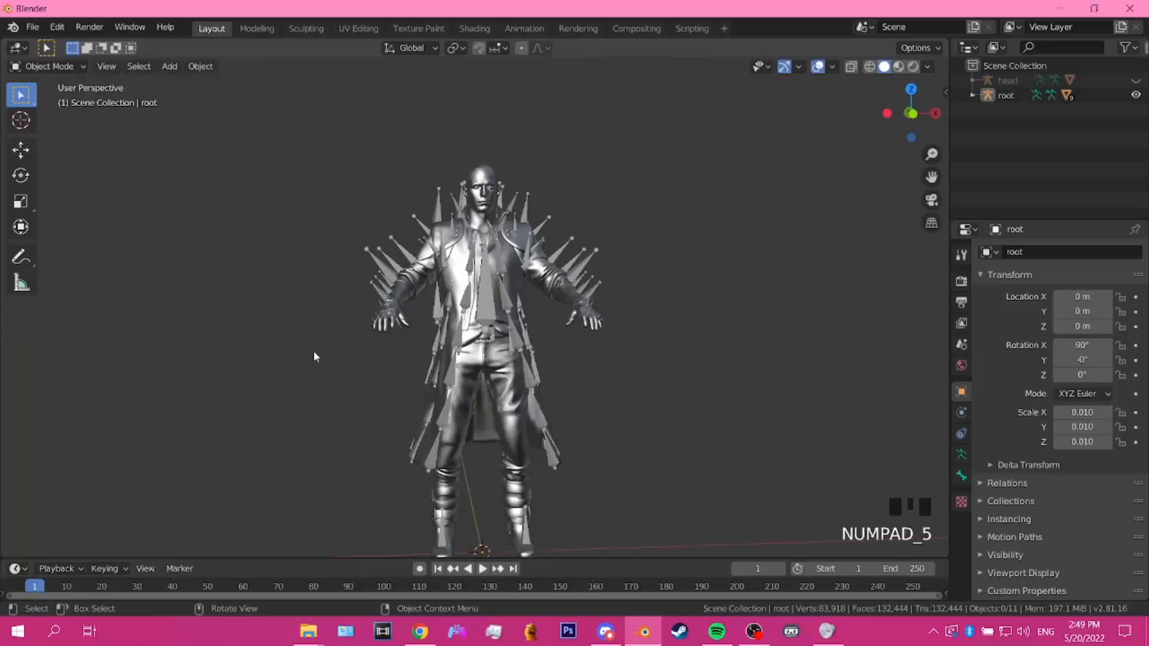
Step: View Dante's model from the front, right, top and bottom in orthographic projection
key(KP_1)
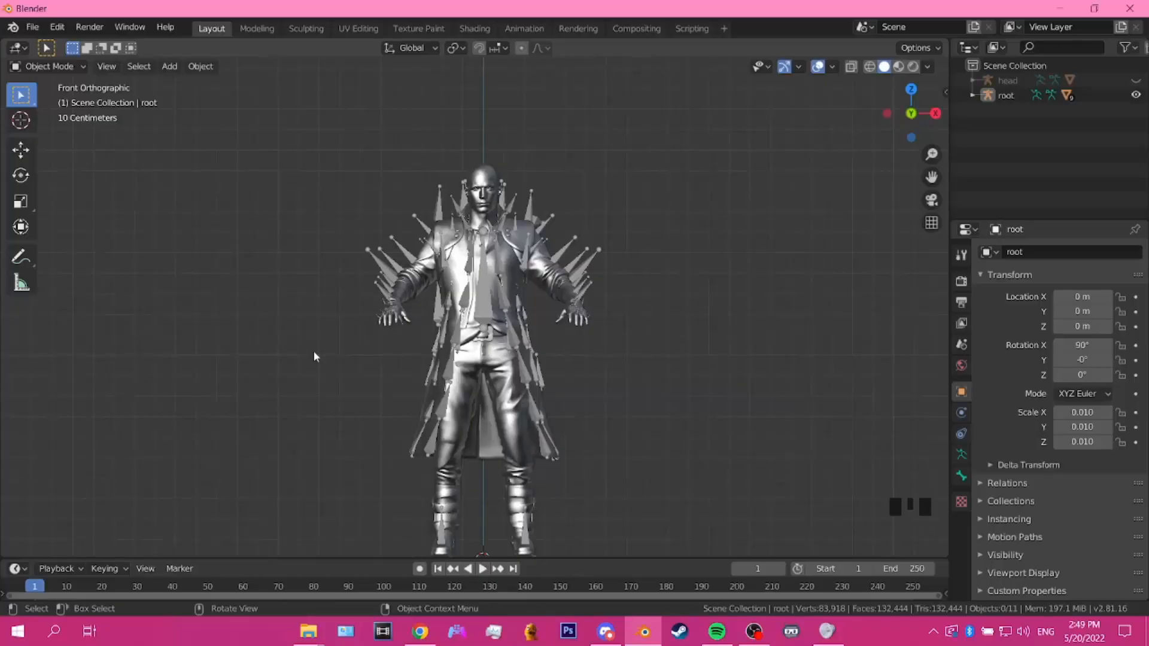
key(KP_3)
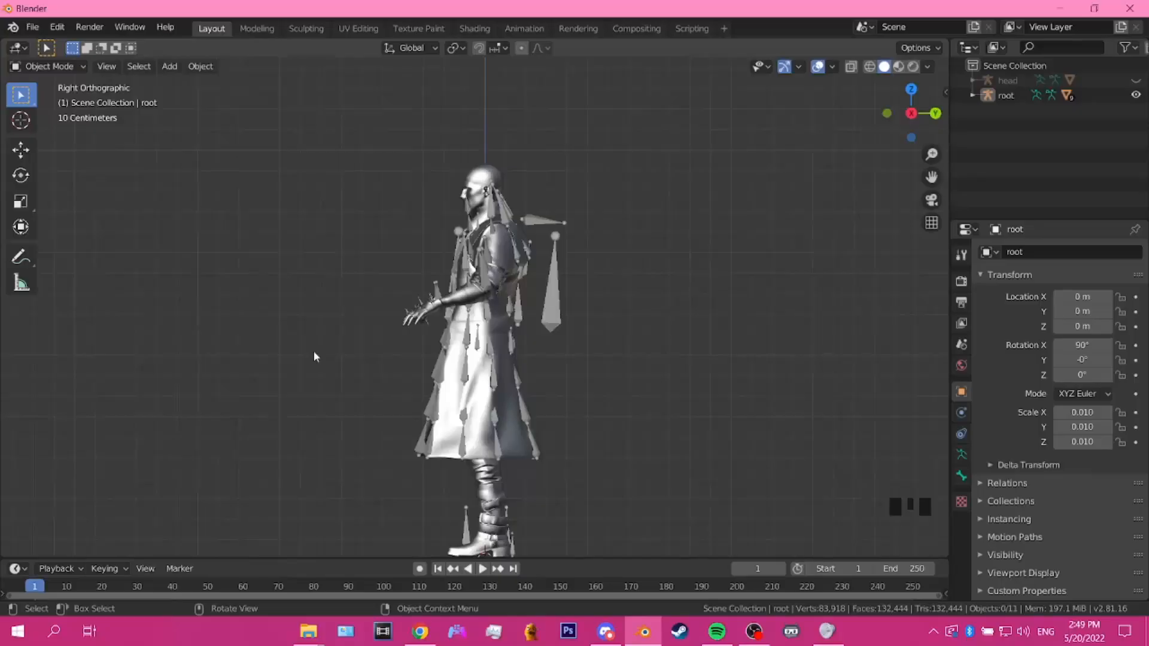
key(KP_7)
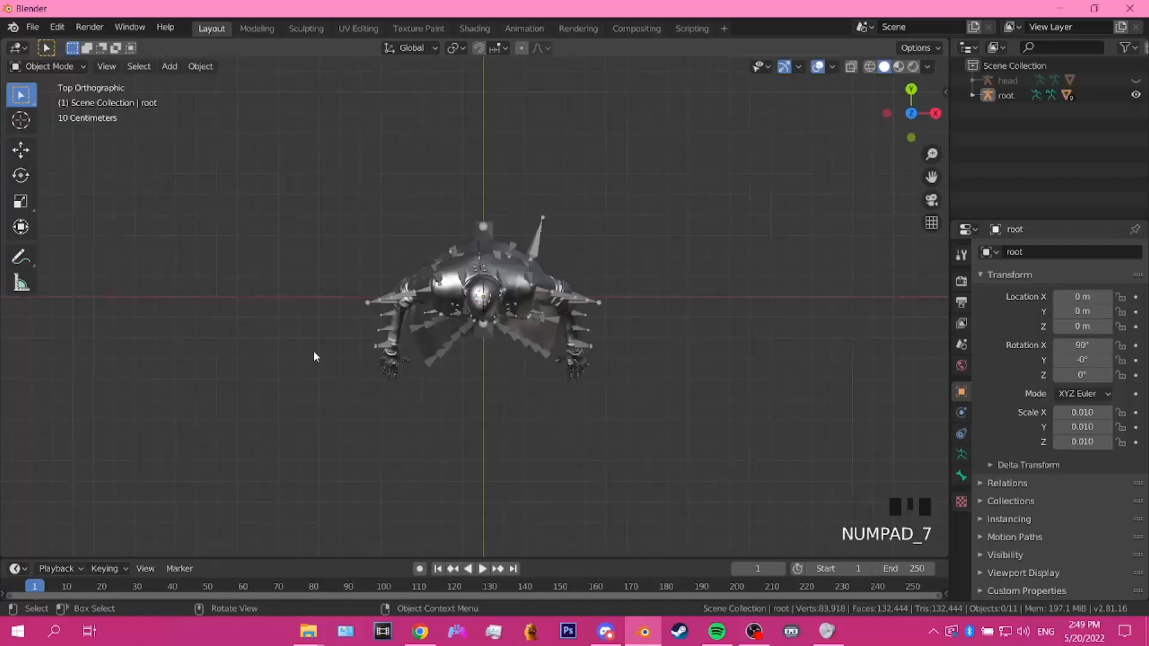
key(KP_9)
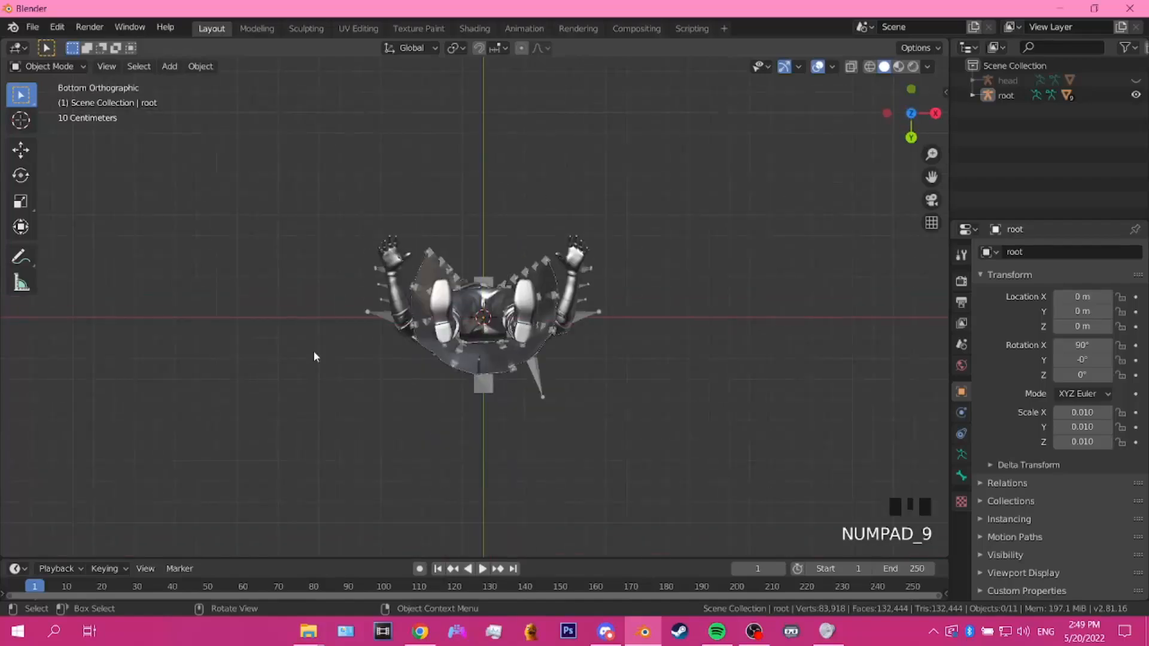
Step: View Dante's model from the front and from the opposite back, left and bottom sides, finishing in the front orthographic view
key(KP_1)
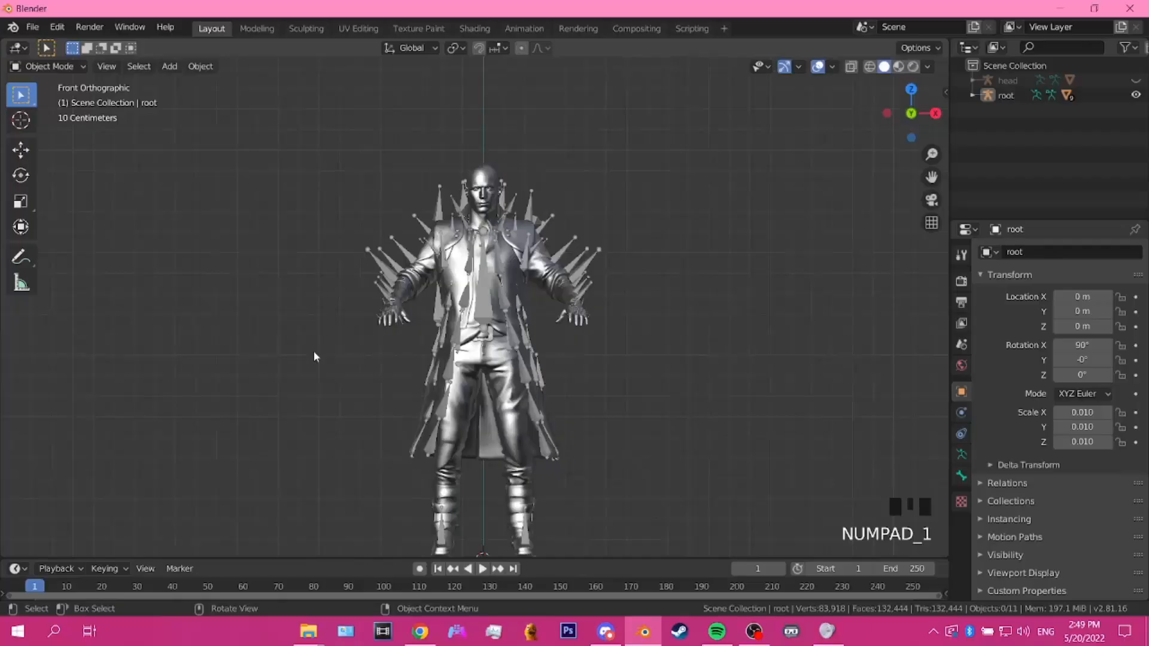
key(ctrl)
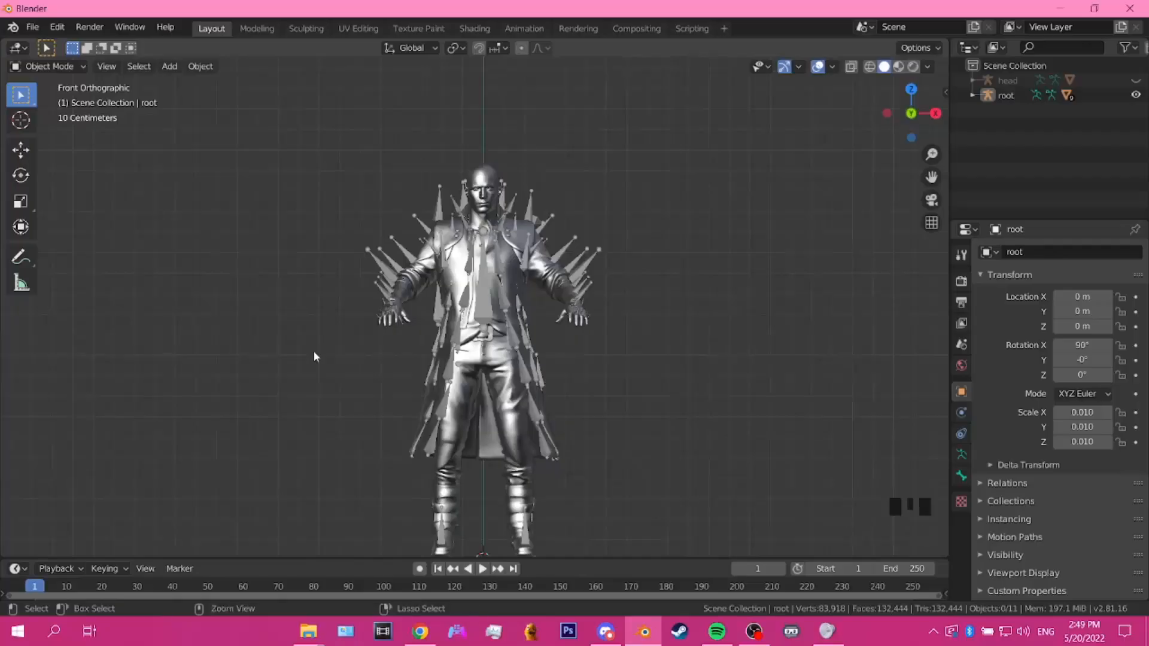
key(ctrl+KP_1)
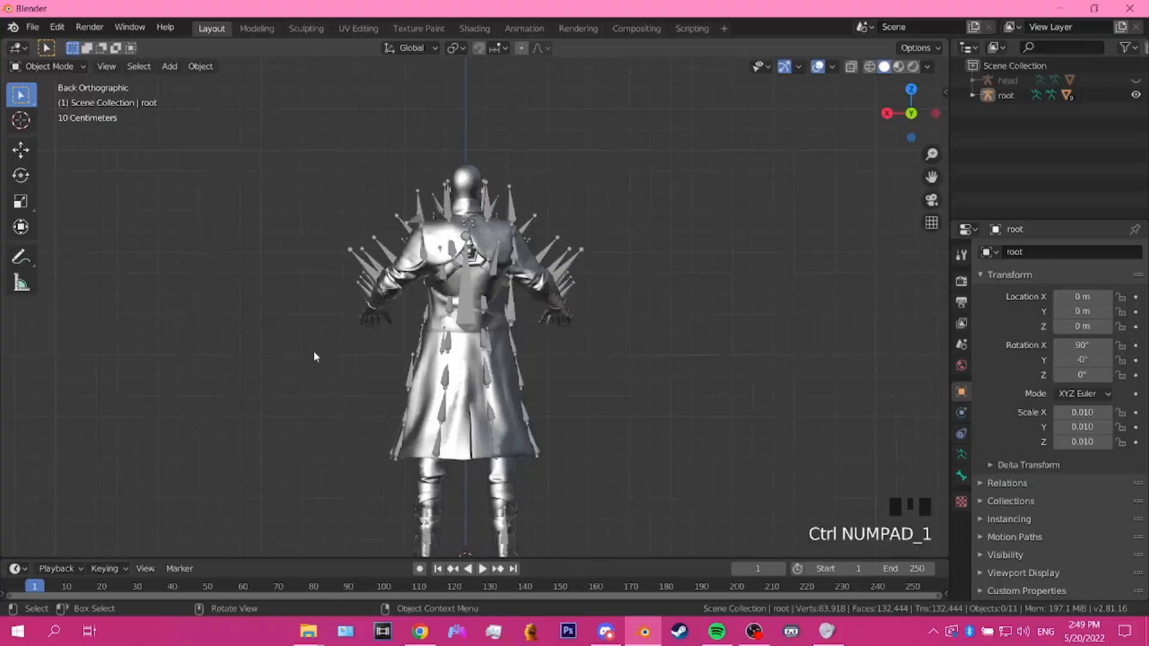
key(ctrl)
key(ctrl+KP_2)
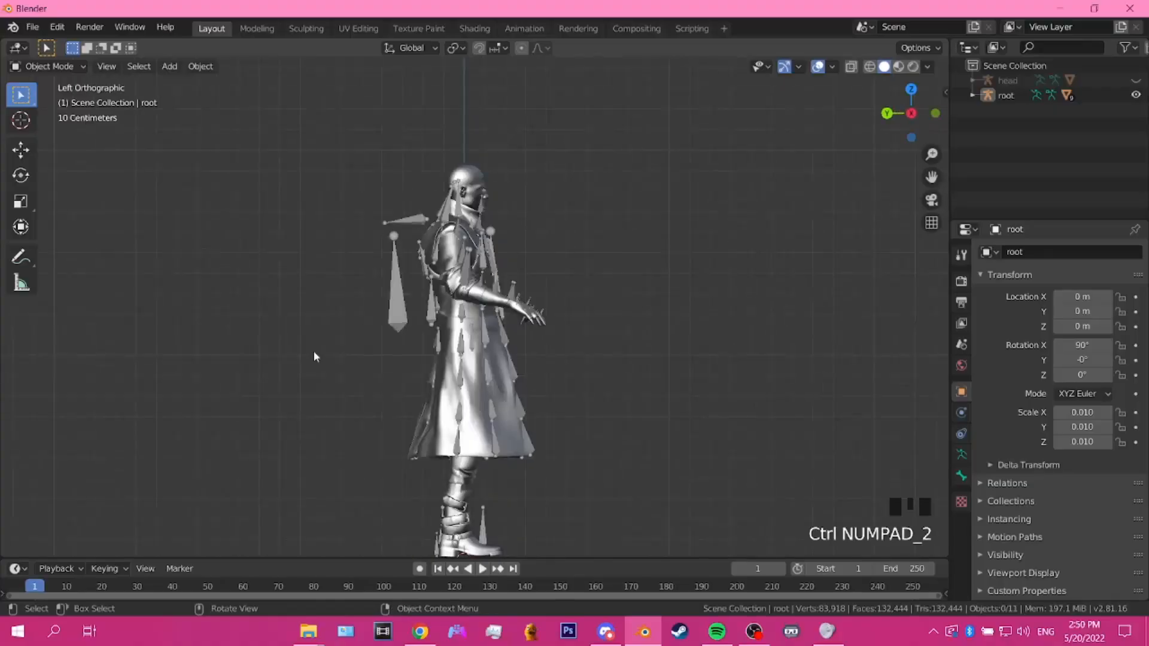
key(ctrl+KP_7)
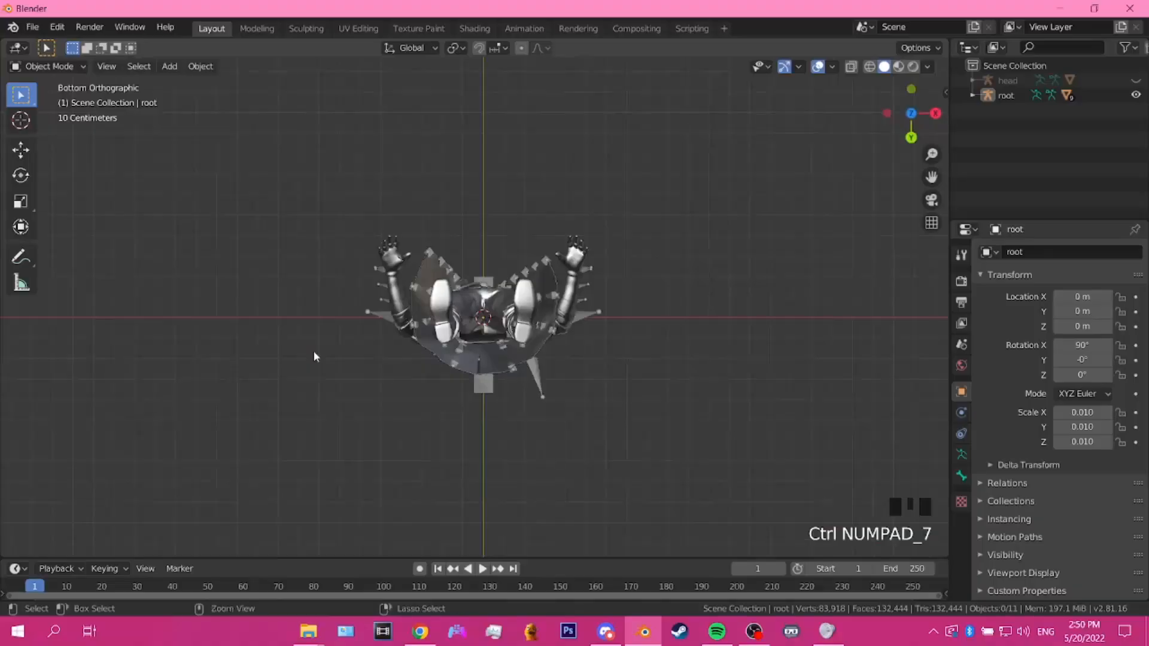
key(KP_9)
key(KP_7)
key(KP_1)
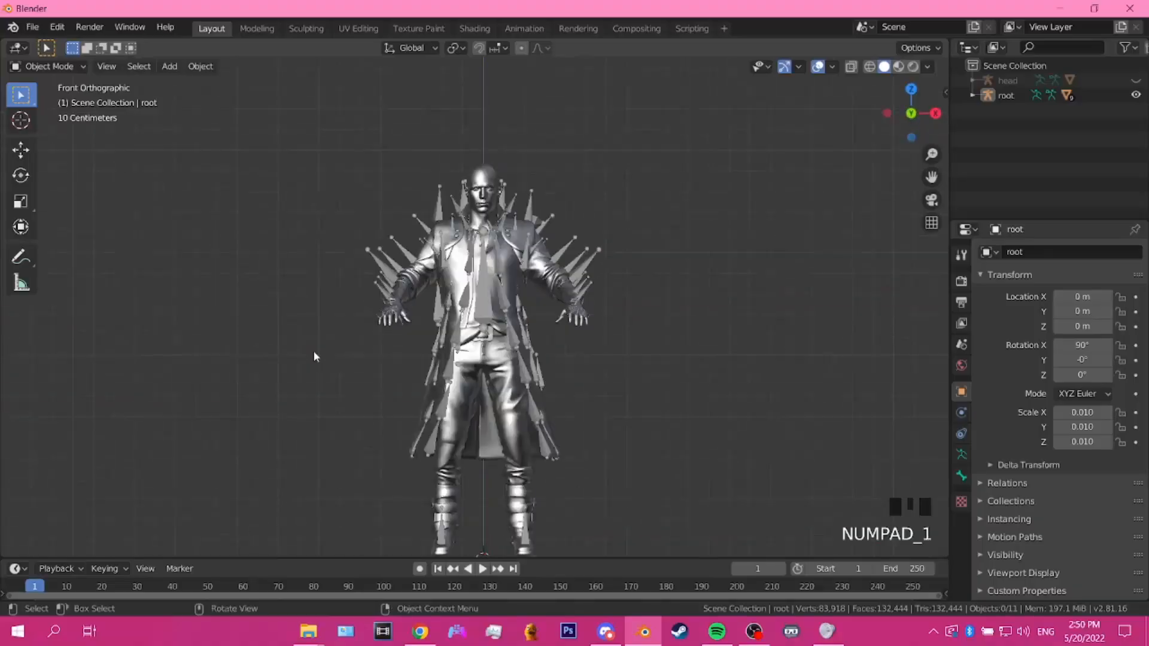
Step: Pan Dante's model back and forth horizontally and vertically in the front orthographic view, keeping the whole body in sight
key(ctrl+KP_6)
key(ctrl+KP_6)
key(ctrl+KP_6)
key(ctrl+KP_6)
key(ctrl+KP_6)
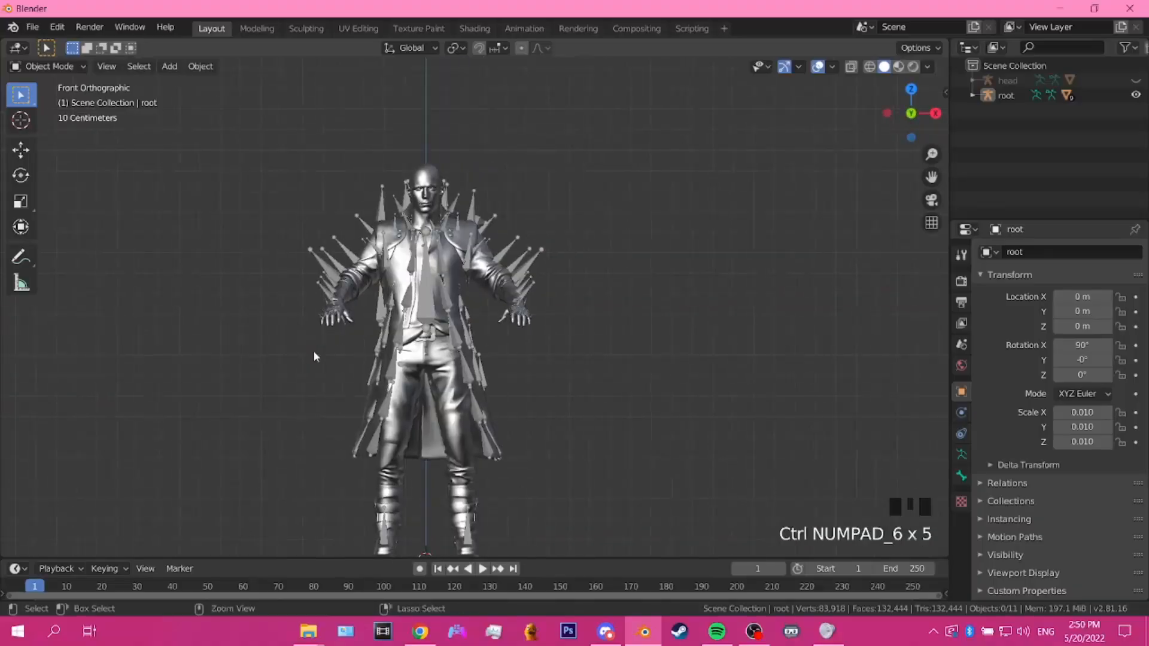
key(ctrl+KP_4)
key(ctrl+KP_4)
key(ctrl+KP_4)
key(ctrl+KP_4)
key(ctrl+KP_4)
key(ctrl+KP_4)
key(ctrl+KP_4)
key(ctrl+KP_4)
key(ctrl+KP_4)
key(ctrl+KP_4)
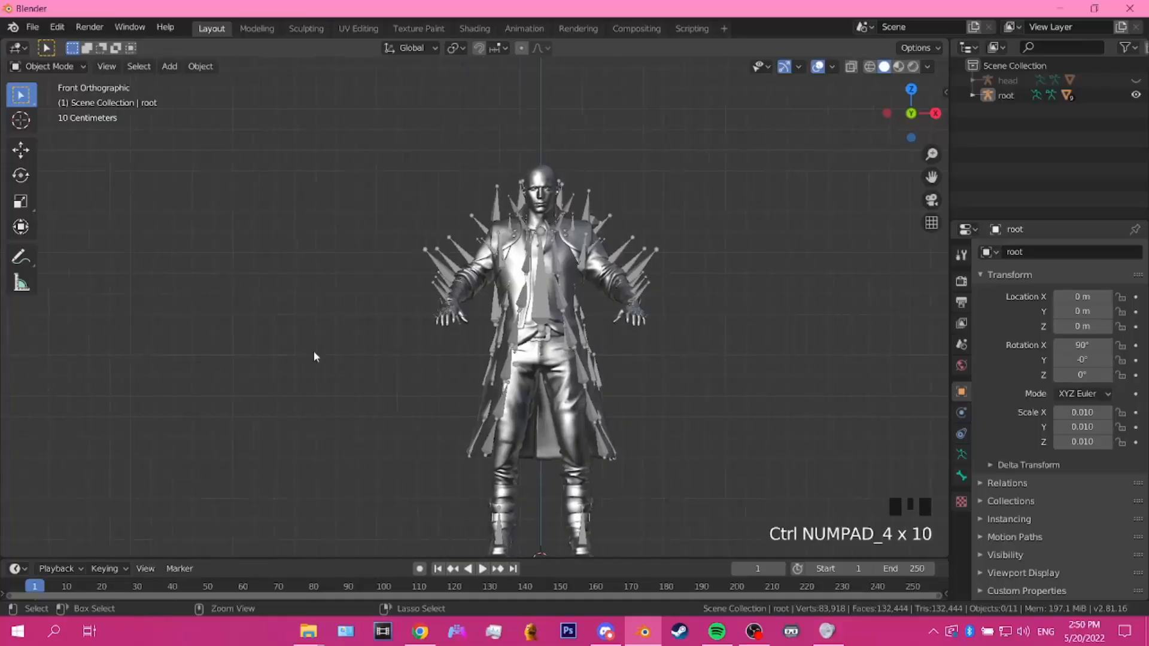
key(ctrl+KP_4)
key(ctrl+KP_4)
key(ctrl+KP_4)
key(ctrl+KP_6)
key(ctrl+KP_6)
key(ctrl+KP_6)
key(ctrl+KP_2)
key(ctrl+KP_2)
key(ctrl+KP_2)
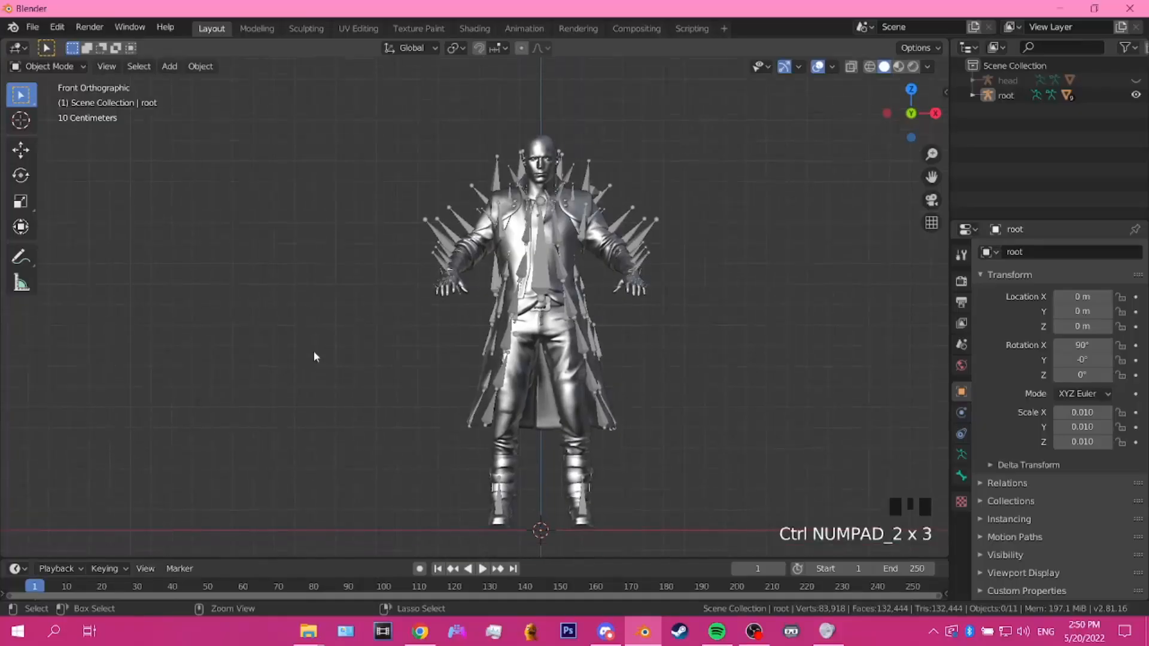
key(ctrl+KP_8)
key(ctrl+KP_6)
key(ctrl+KP_6)
key(ctrl+KP_6)
key(ctrl+KP_6)
key(ctrl+KP_6)
key(ctrl+KP_4)
key(ctrl+KP_4)
key(ctrl+KP_4)
key(ctrl+KP_4)
key(ctrl+KP_4)
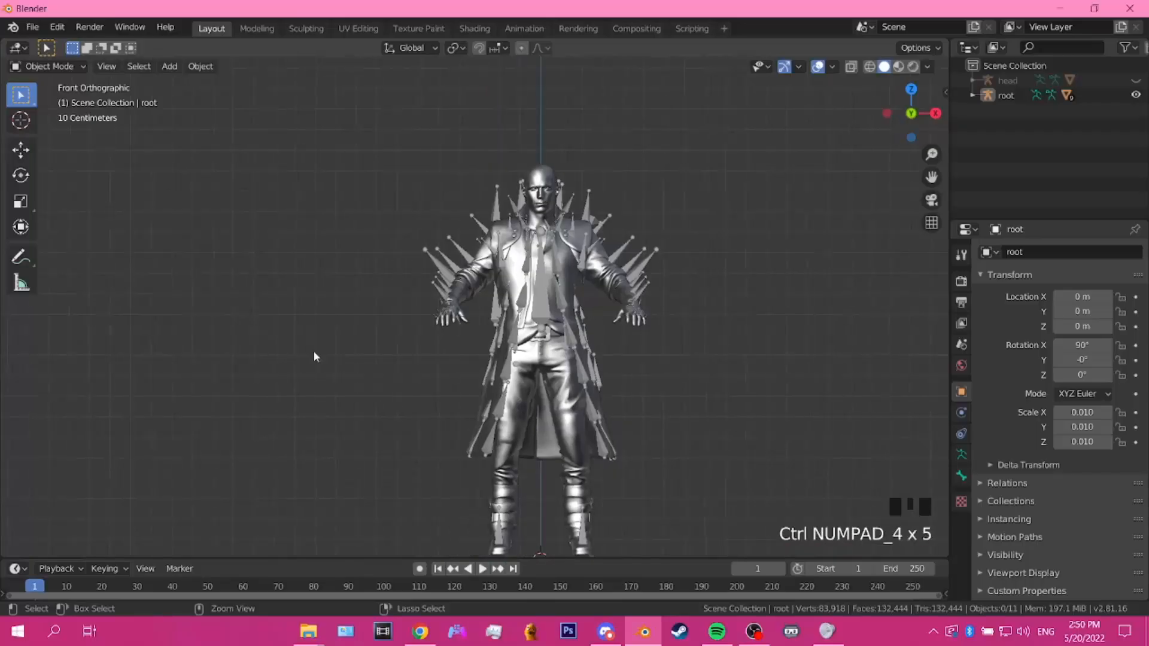
key(ctrl+KP_6)
key(ctrl+KP_6)
key(ctrl+KP_6)
key(ctrl+KP_6)
key(ctrl+KP_6)
key(ctrl+KP_6)
key(ctrl+KP_6)
key(ctrl+KP_6)
key(ctrl+KP_6)
key(ctrl+KP_6)
key(ctrl+KP_4)
key(ctrl+KP_4)
key(ctrl+KP_4)
key(ctrl+KP_4)
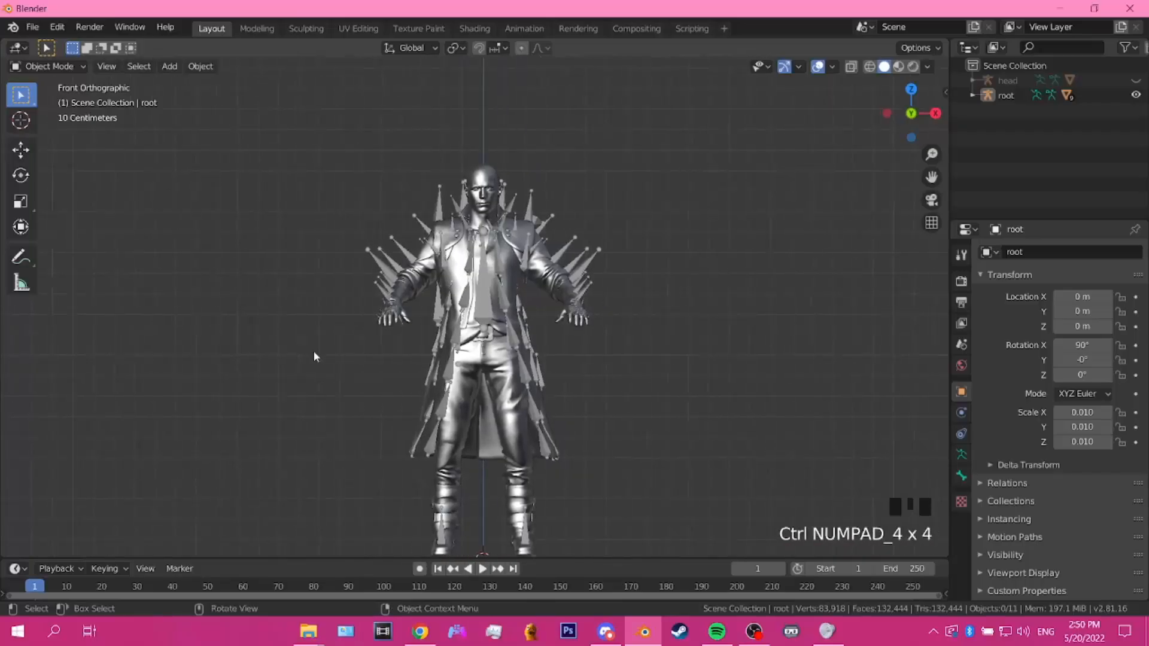
shift+middle_drag(728, 262, 693, 254)
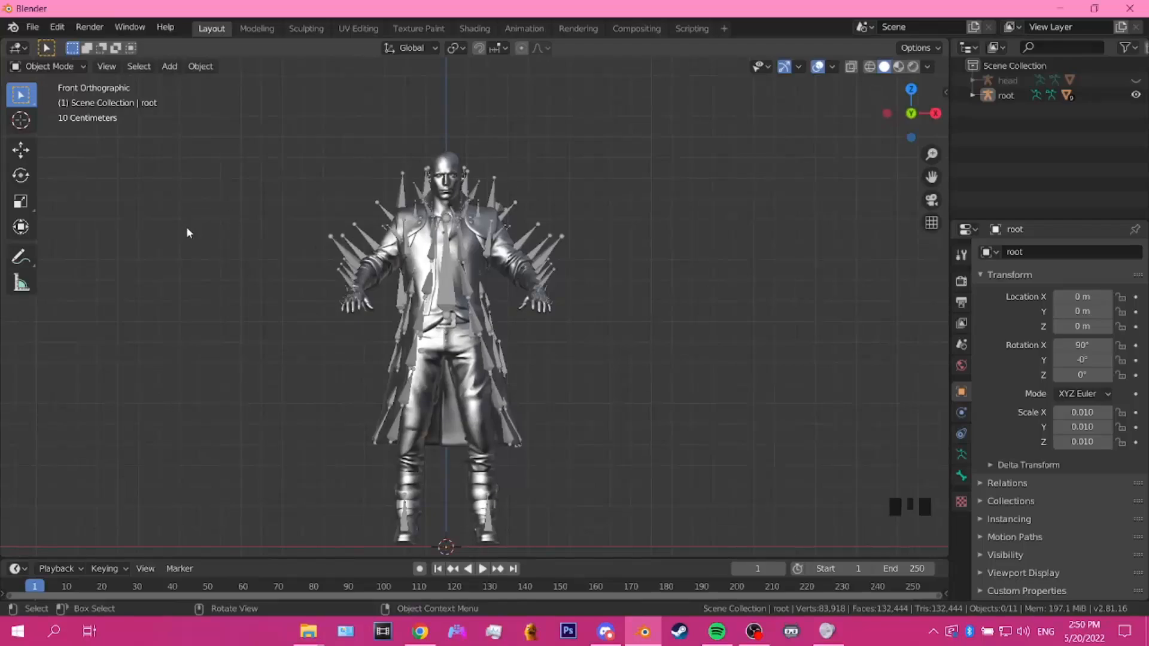
Step: Import the suit model as FBX from the "dante suit" folder inside the favourite wips folder
click(33, 27)
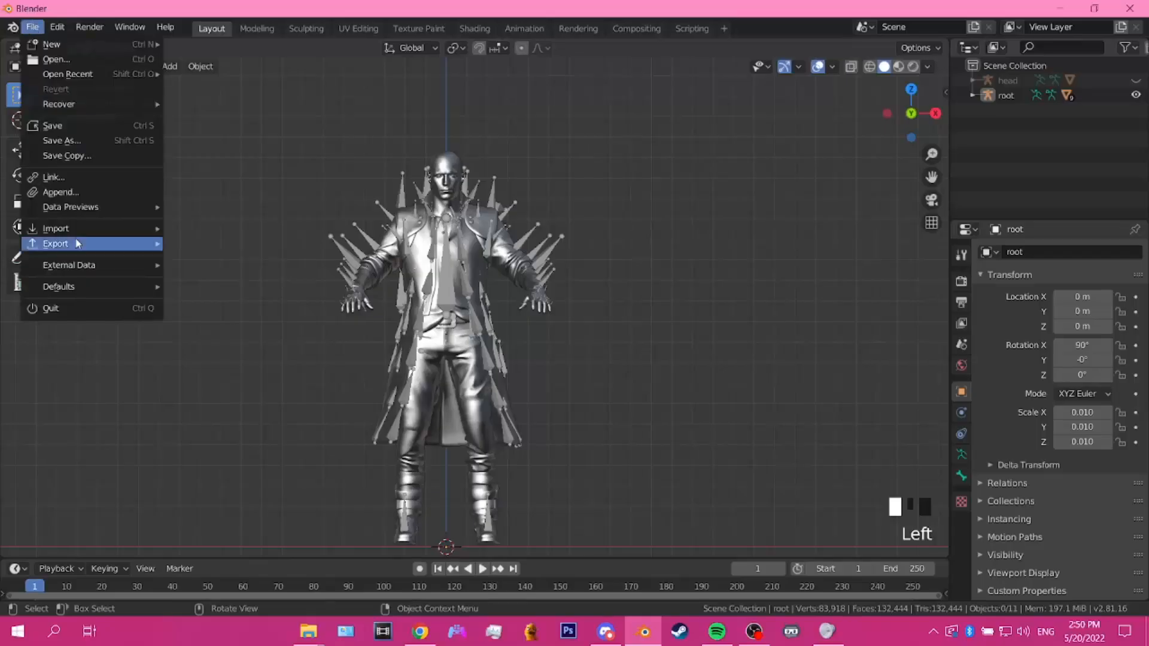
mouse_move(78, 230)
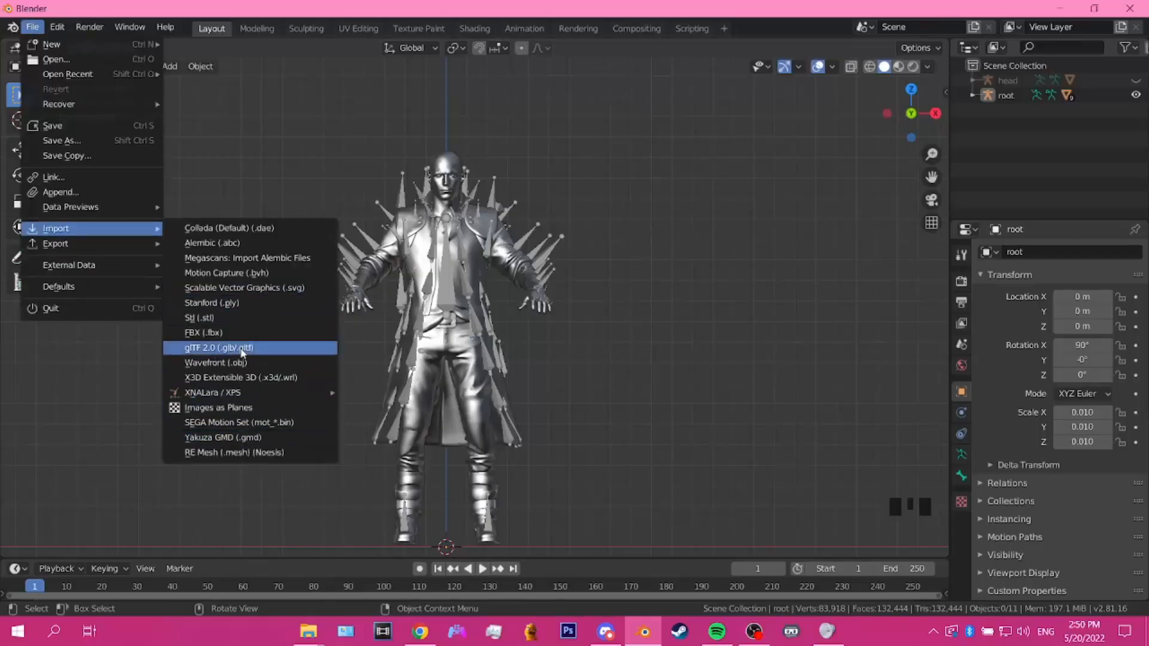
click(240, 333)
scroll(218, 513, down, 3)
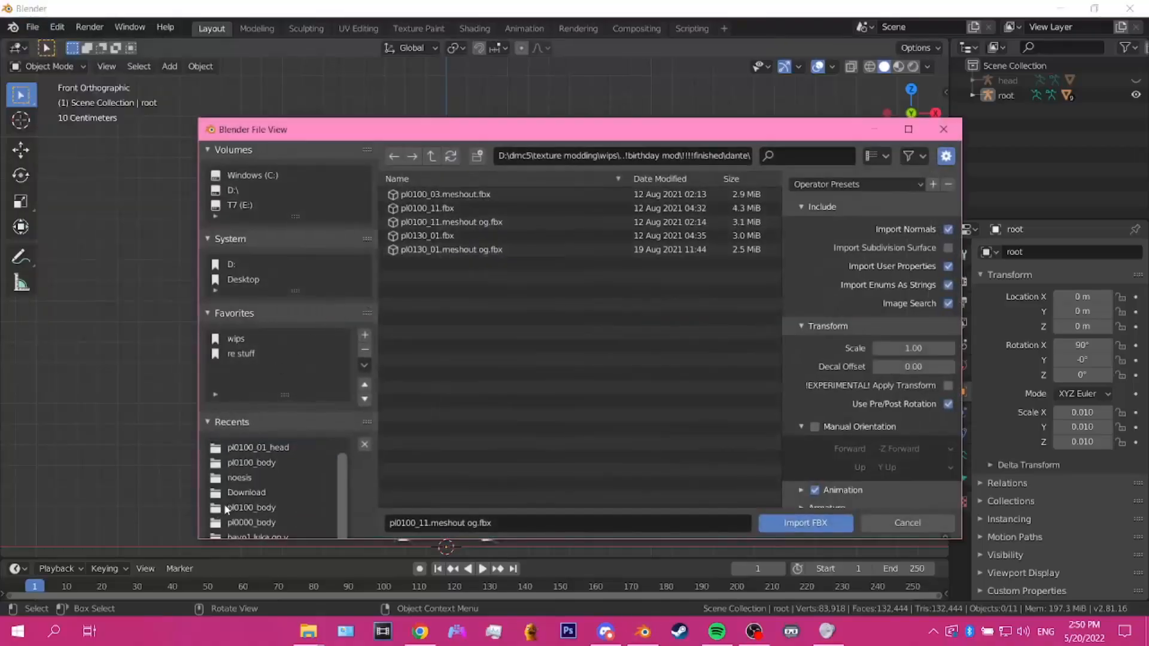
click(248, 339)
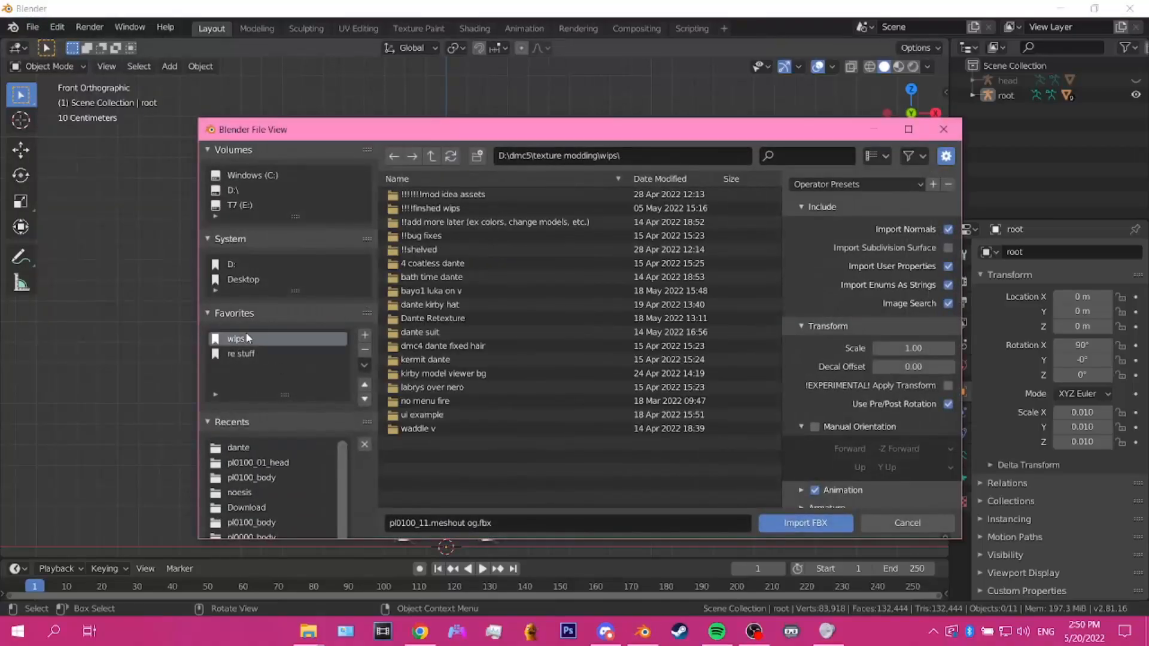
double_click(447, 337)
double_click(441, 249)
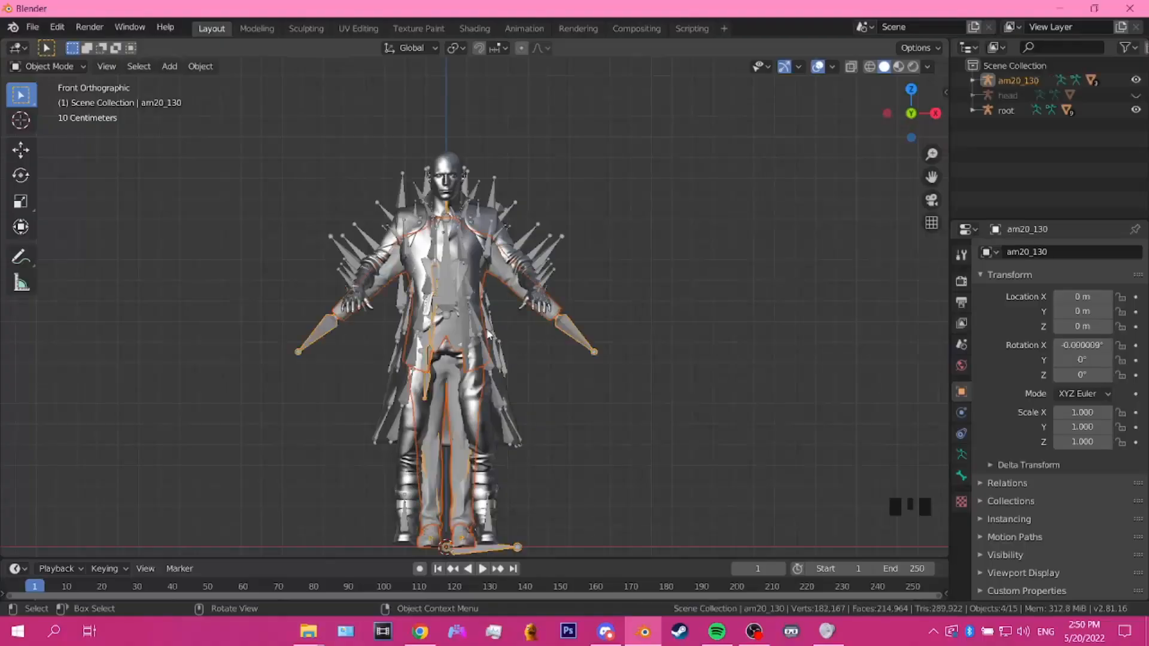
Step: Hide Dante's root armature, then try unhiding all objects and undo the unhide
scroll(494, 347, up, 3)
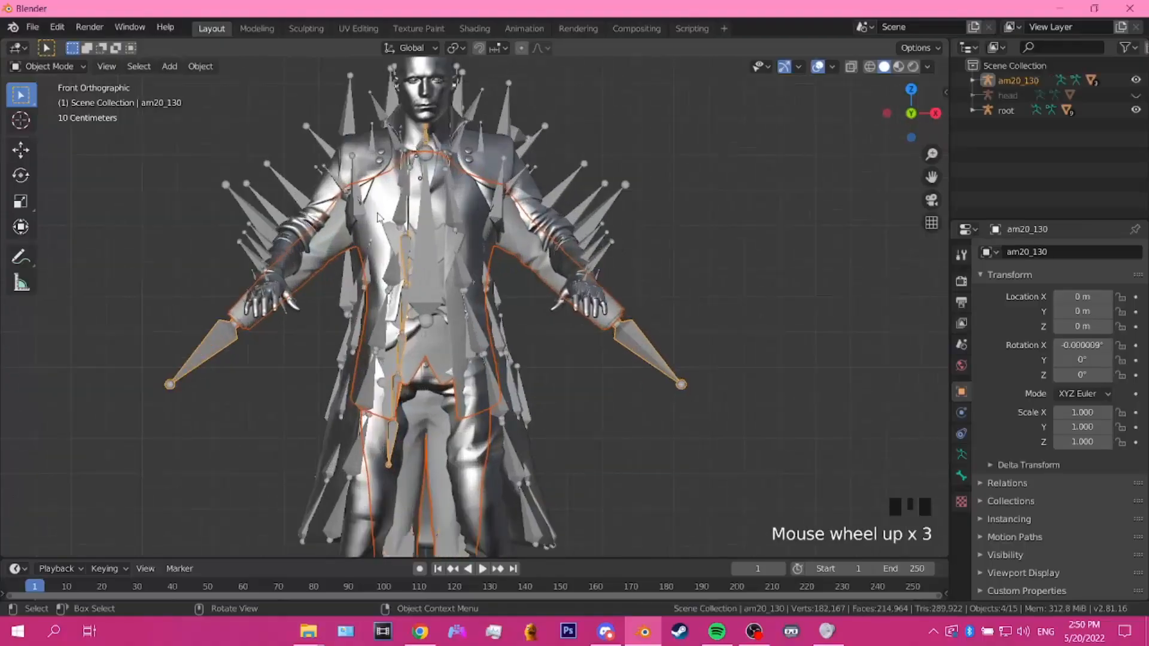
click(505, 120)
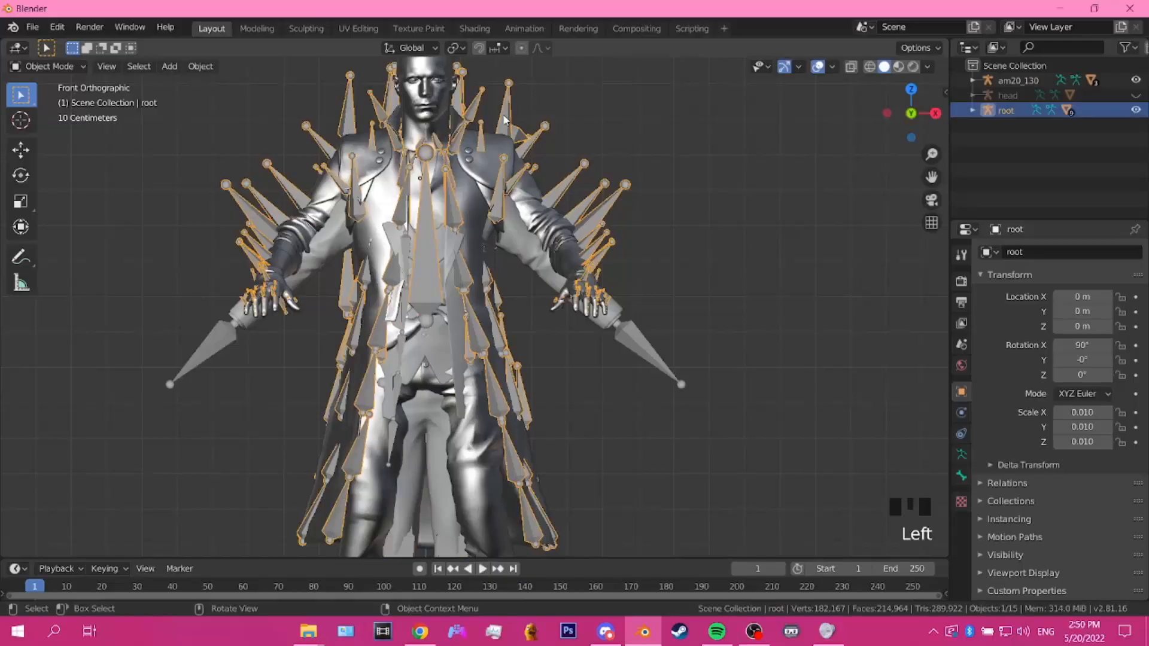
key(h)
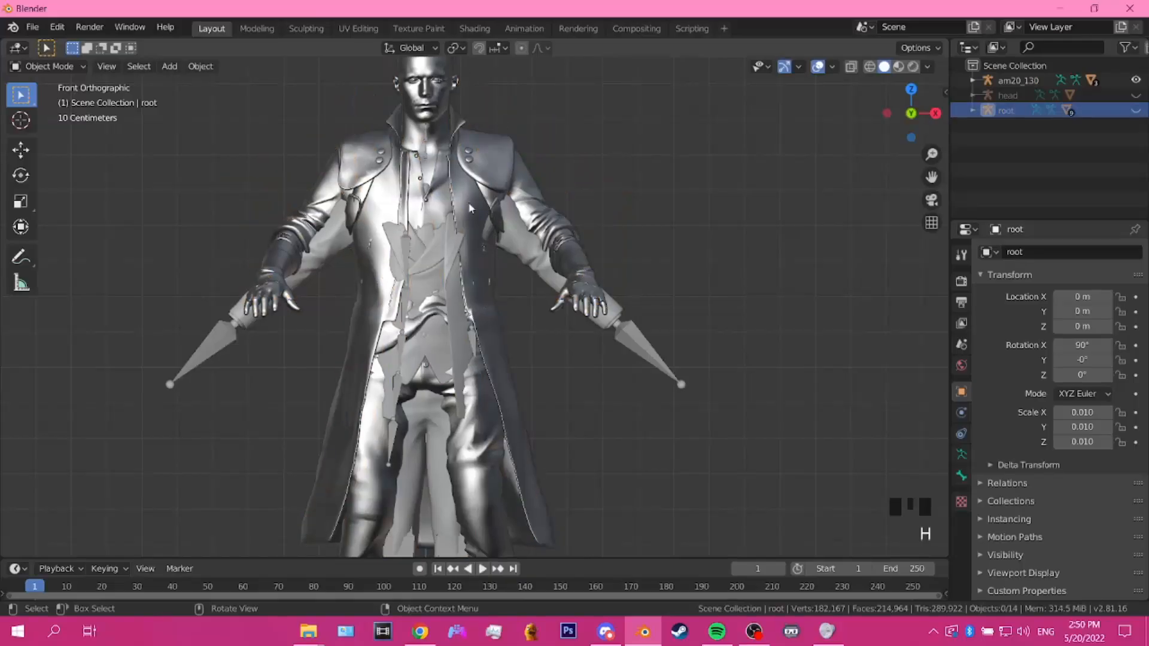
key(alt+h)
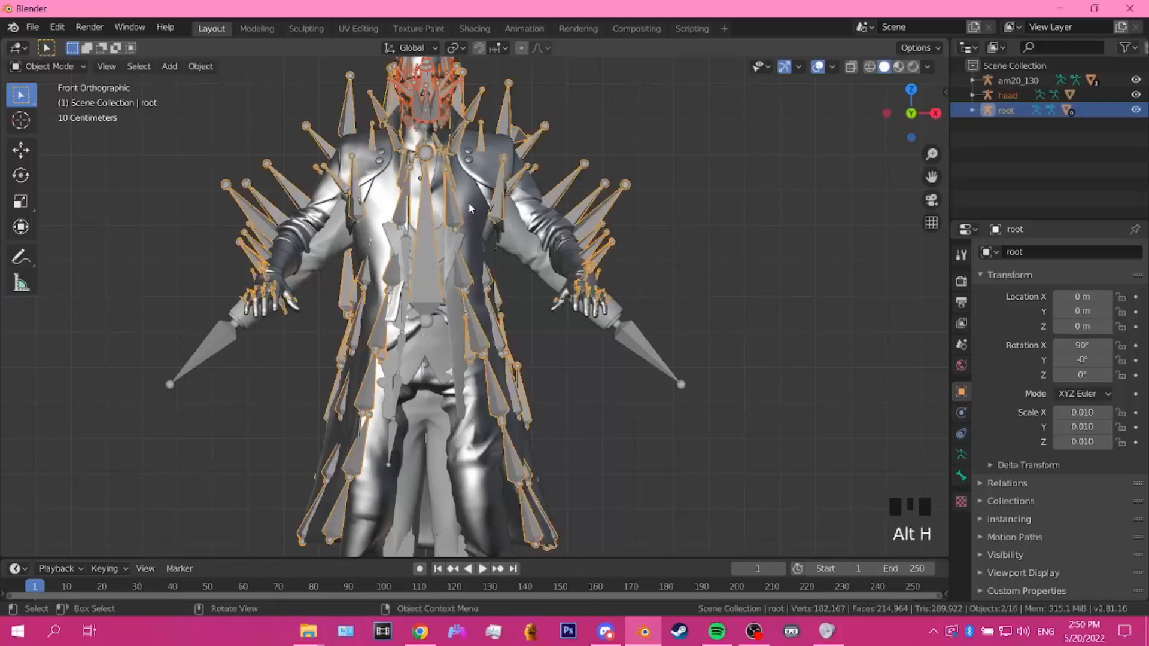
key(ctrl+z)
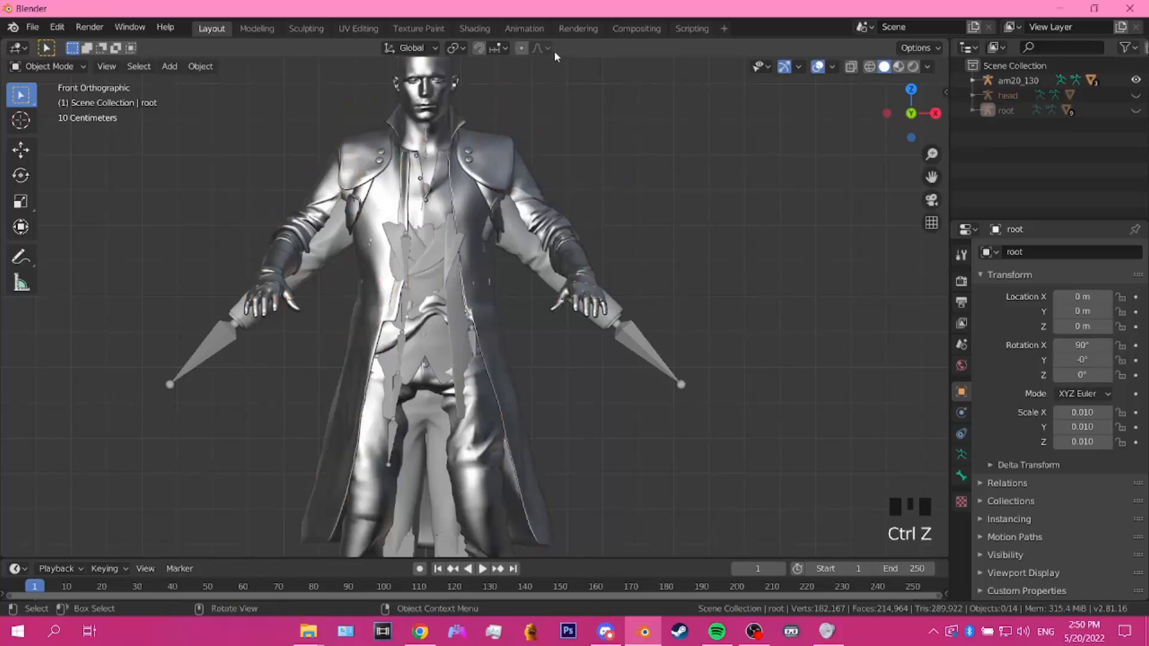
Step: Select the suit's PantsShape, ShoesMetalShape and TieShape meshes together with their am20_130 armature
click(973, 80)
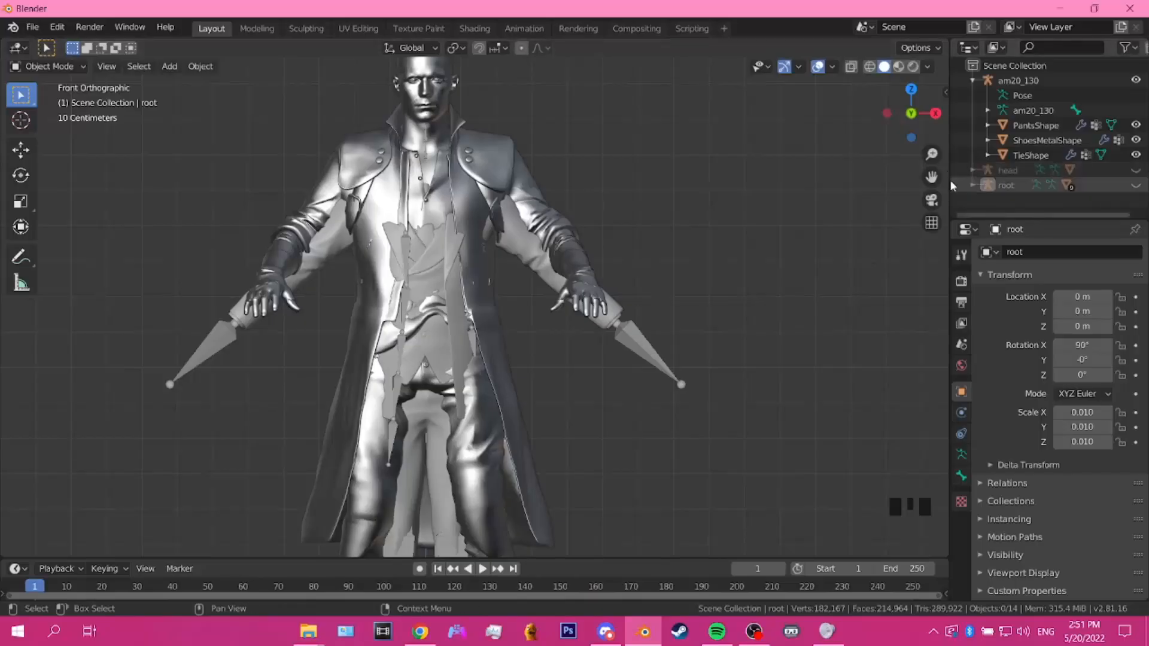
drag(950, 178, 918, 179)
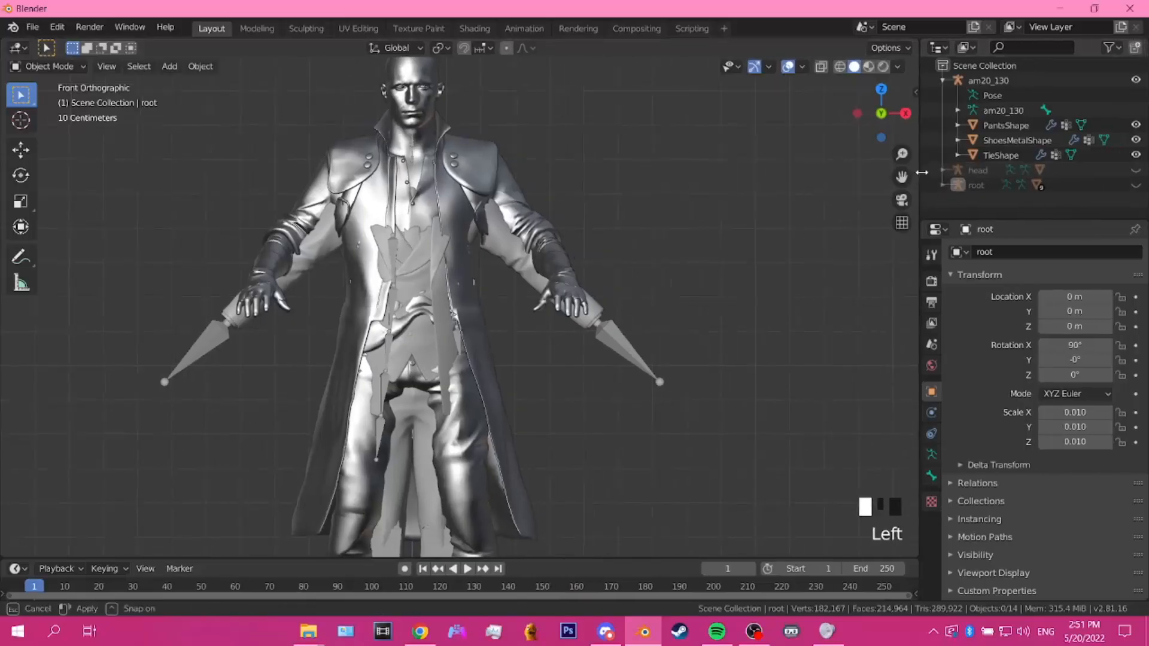
click(985, 155)
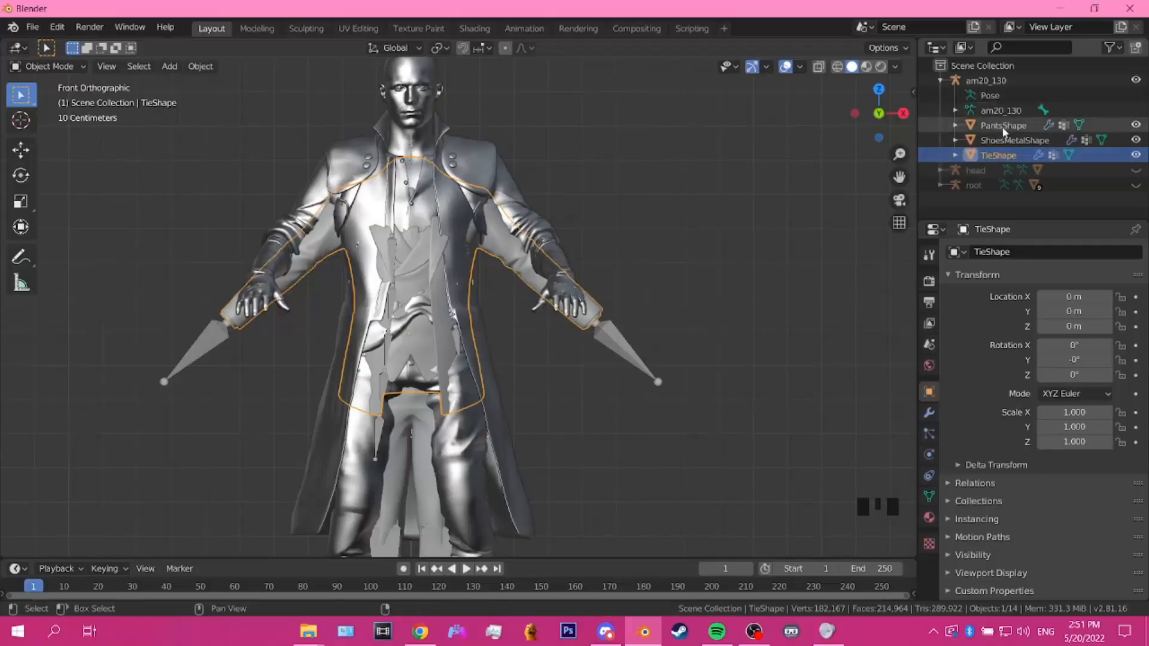
shift+click(1004, 126)
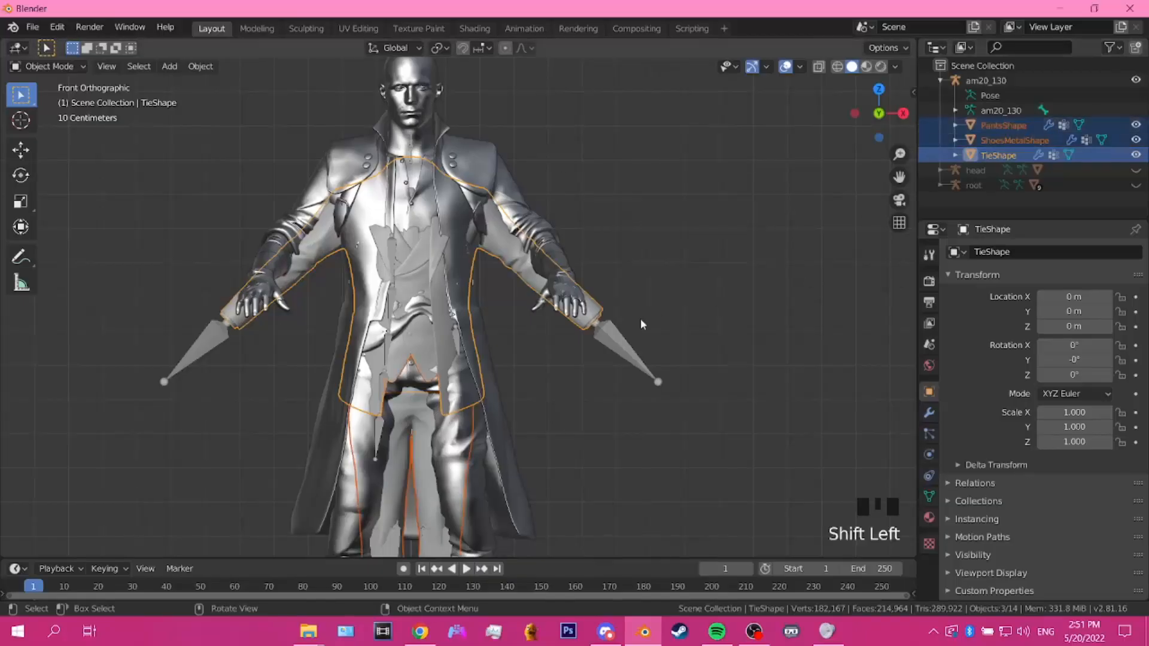
ctrl+click(992, 87)
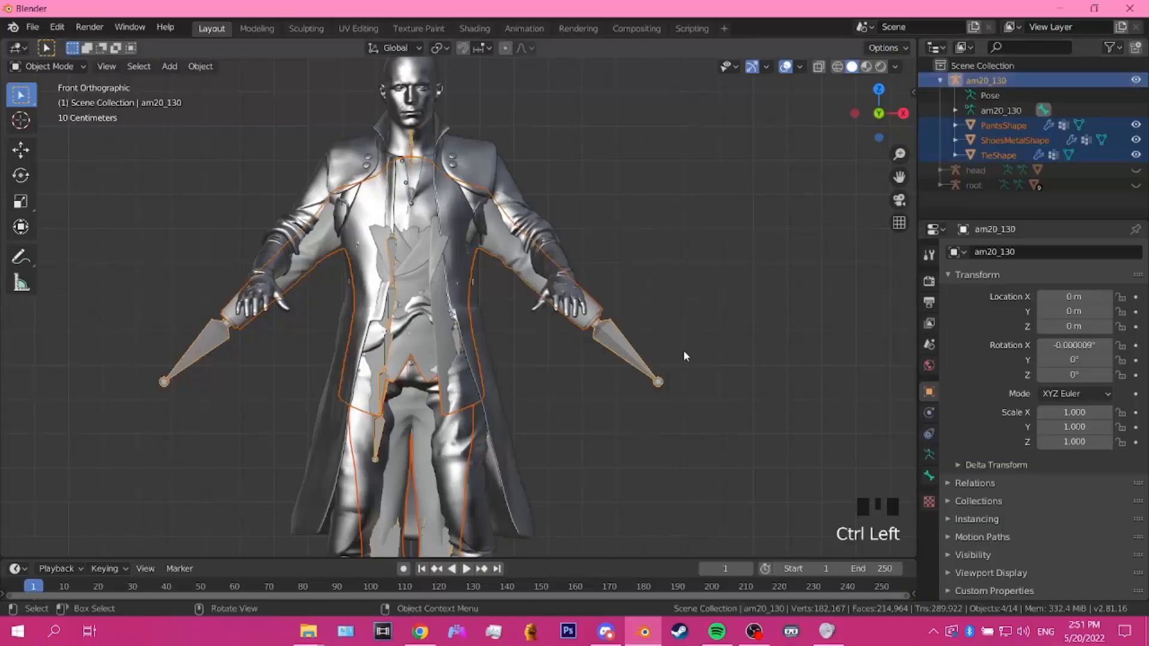
Step: Scale the selected suit and its armature uniformly to about 1.079 to match Dante's body size
scroll(577, 294, down, 1)
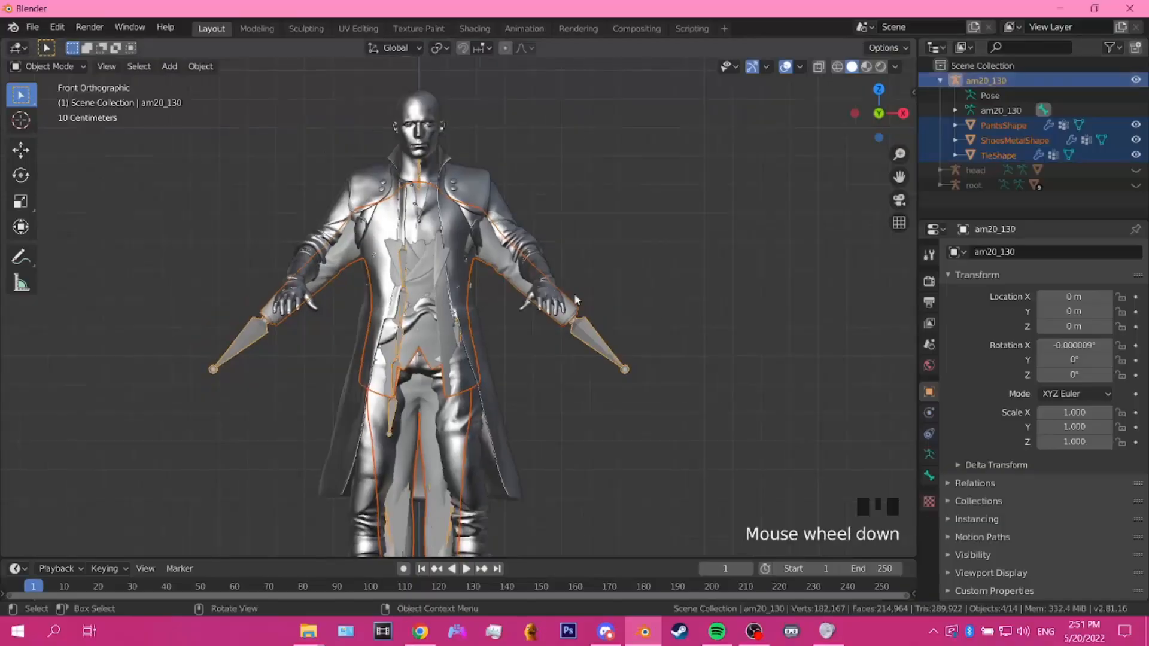
key(s)
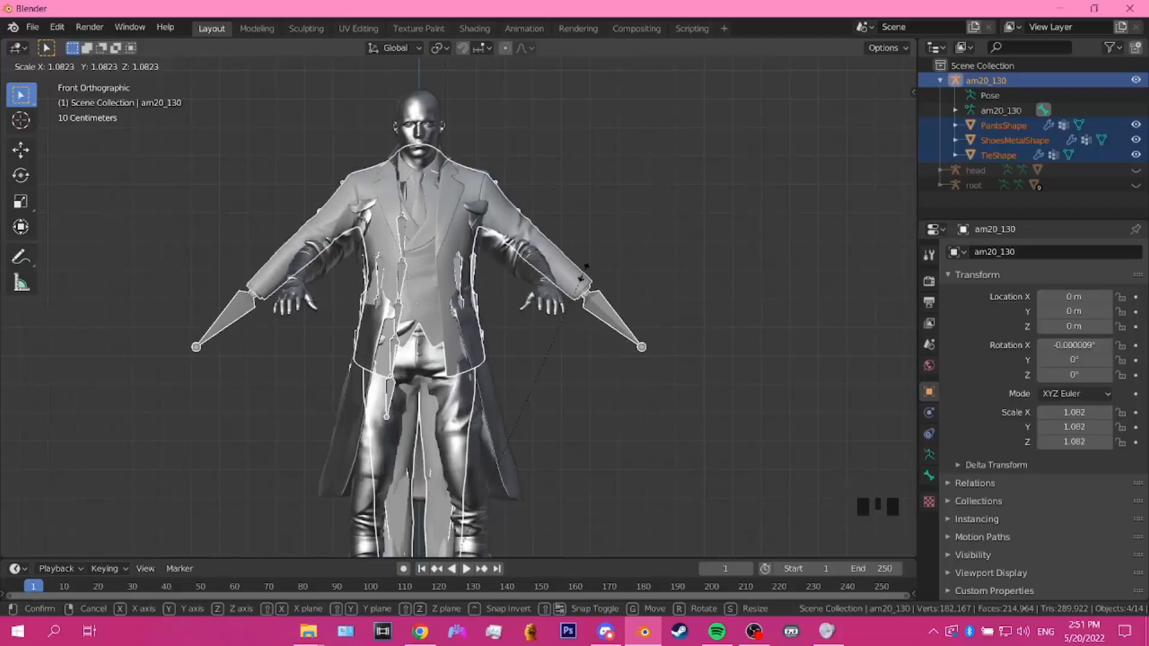
click(584, 277)
Step: Move the suit about 0.027 m along the global Y axis to align it with Dante's body from the side
middle_drag(584, 276, 599, 254)
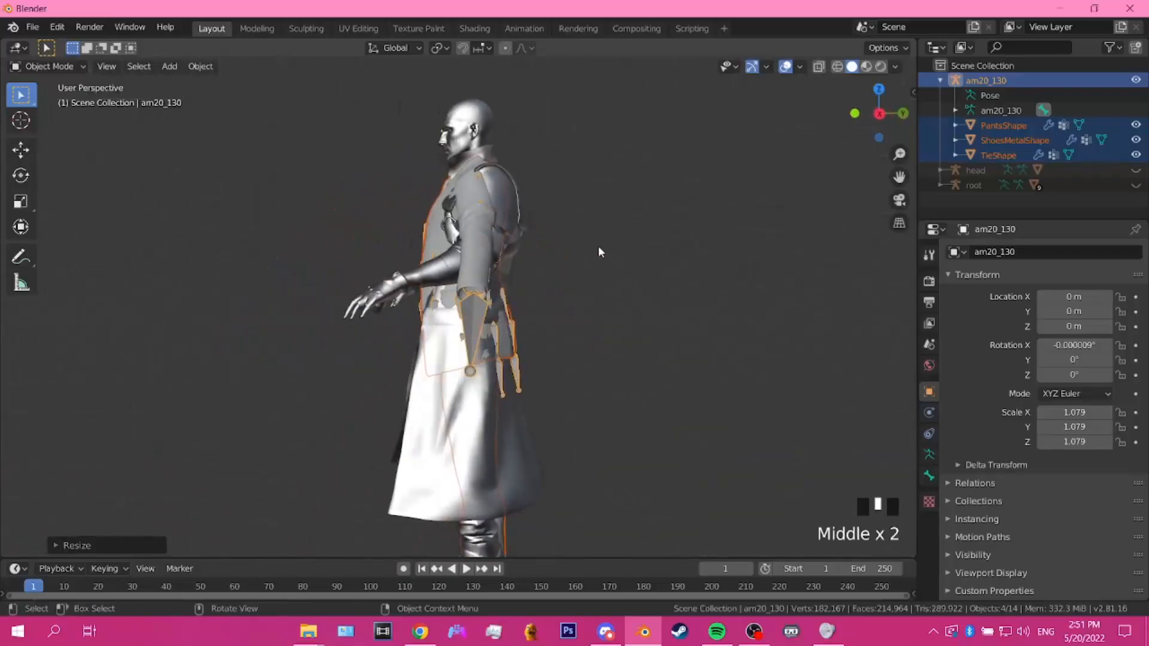
key(g)
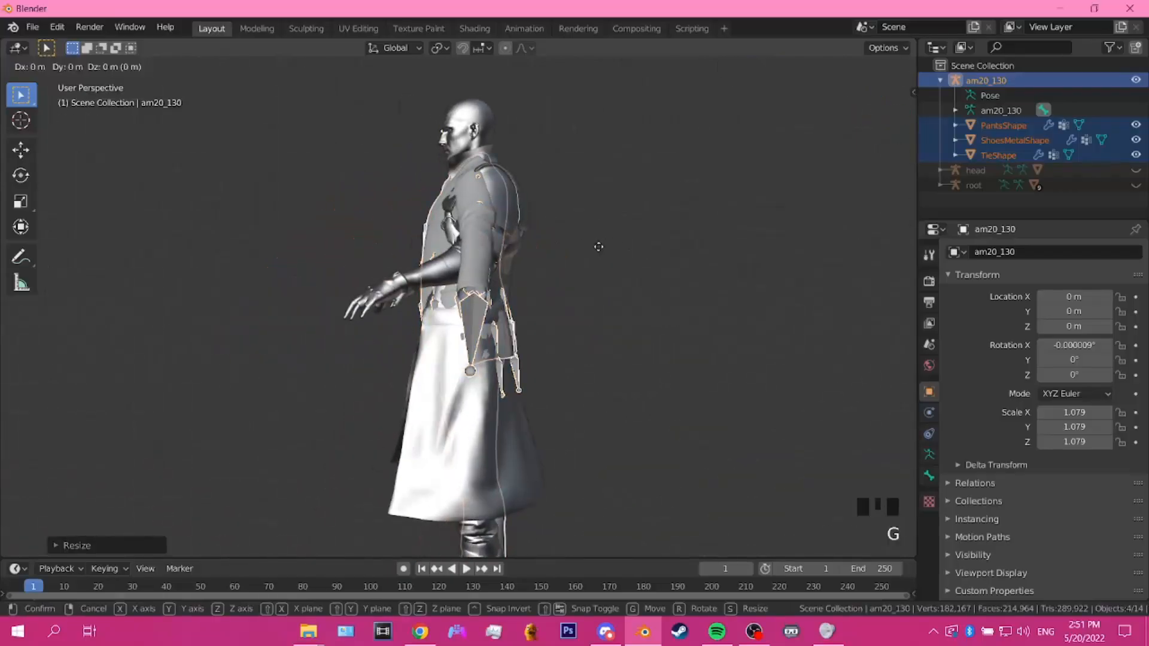
key(y)
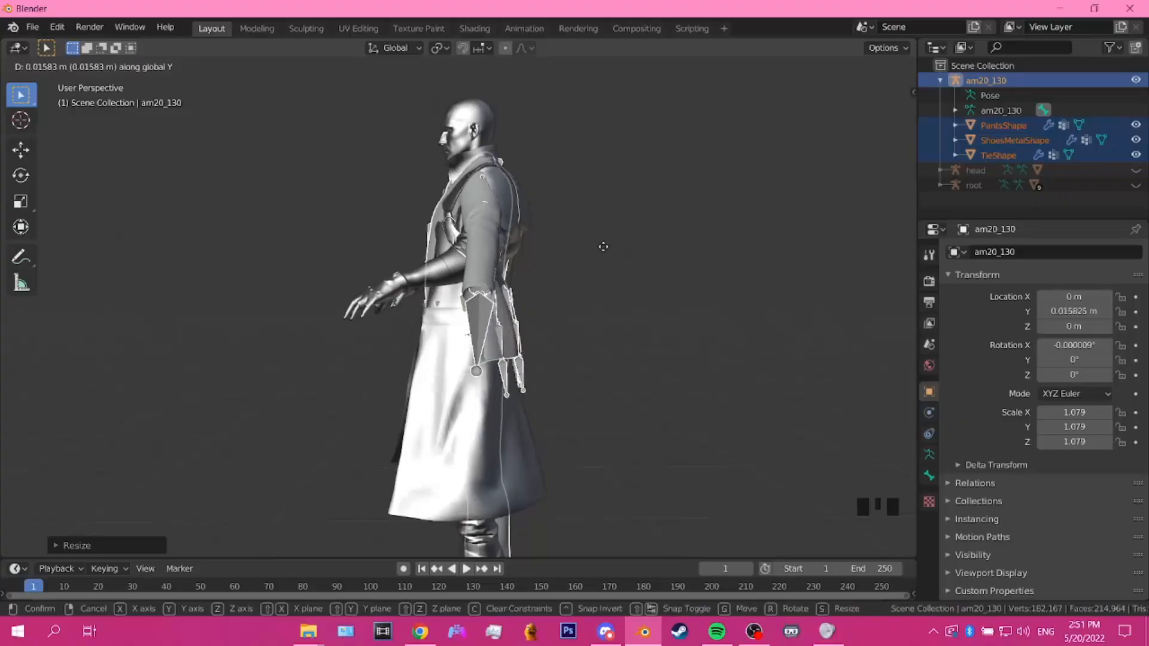
click(606, 250)
Step: Try moving the suit vertically along the global Z axis, and undo that move
middle_drag(606, 251, 663, 318)
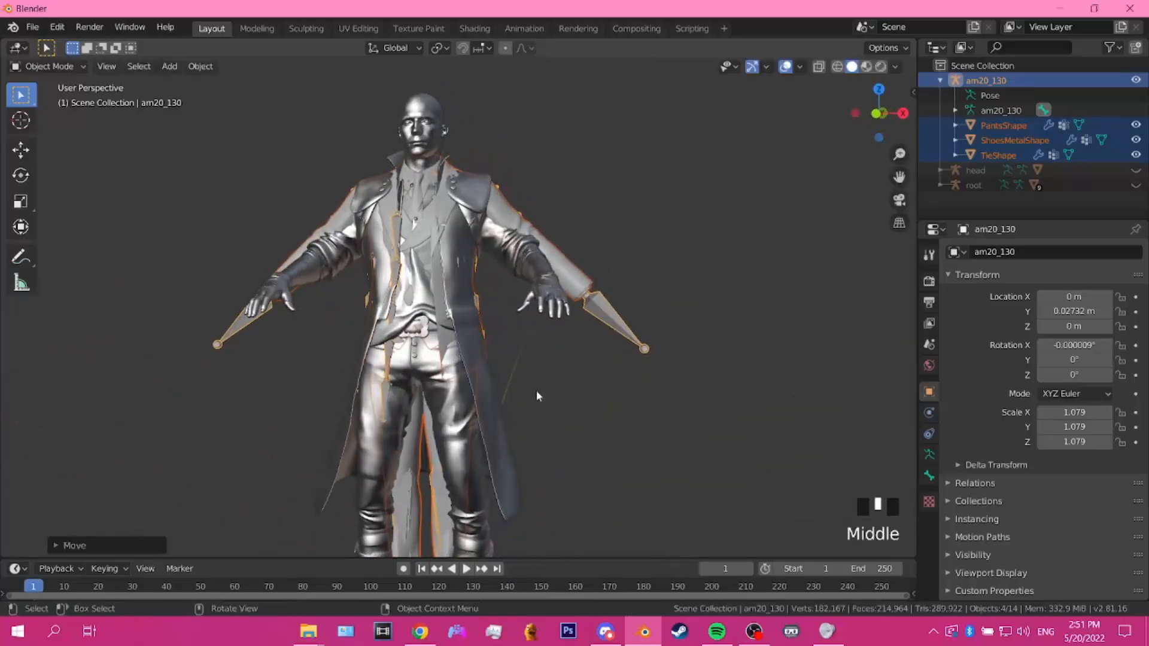
key(g)
key(z)
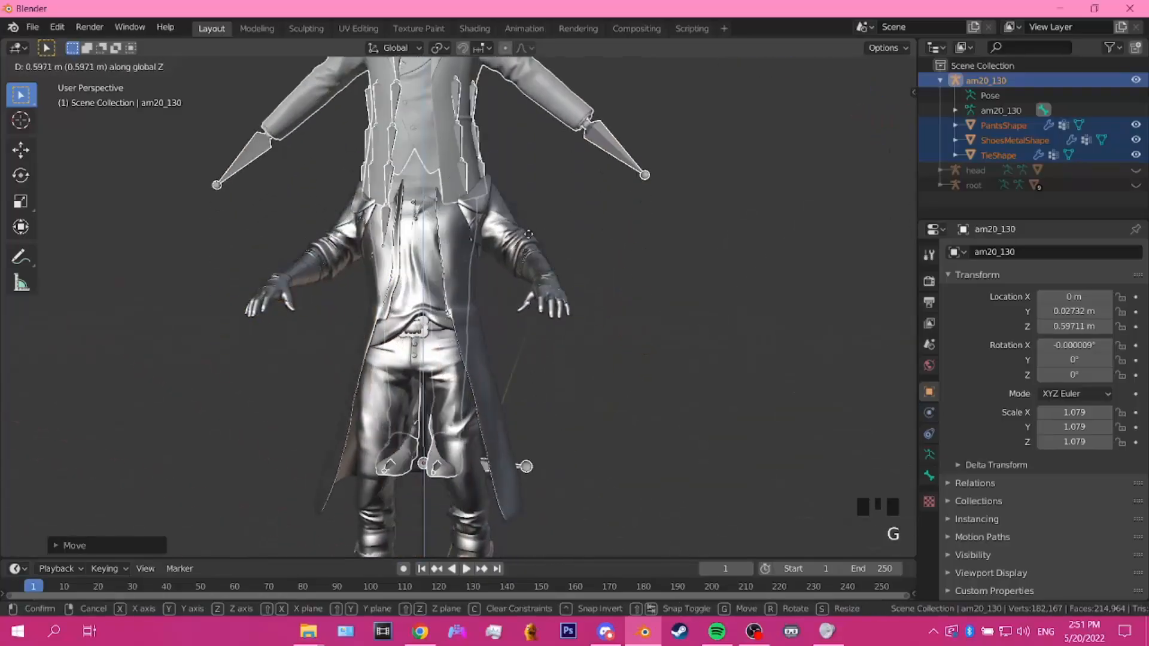
click(549, 376)
key(ctrl+z)
Step: Try moving the suit sideways along the global X axis, and undo that move
middle_drag(550, 377, 557, 373)
key(g)
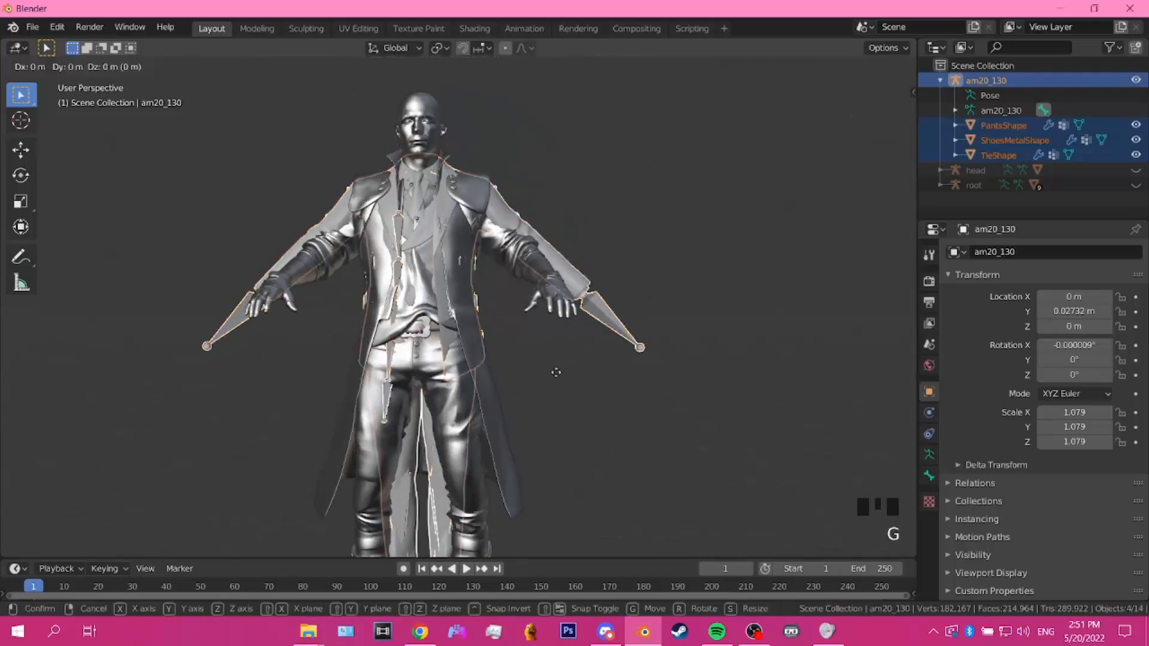
key(x)
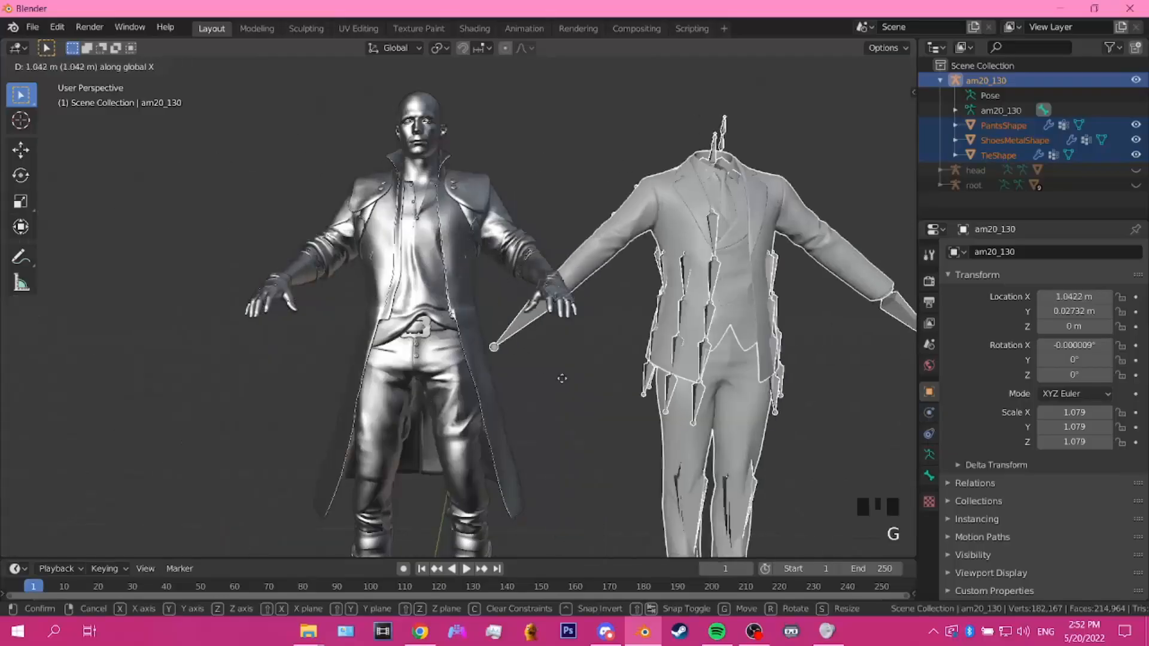
click(556, 385)
key(ctrl+z)
Step: Select the suit's armature and display its bones as Stick and In Front
scroll(556, 389, down, 3)
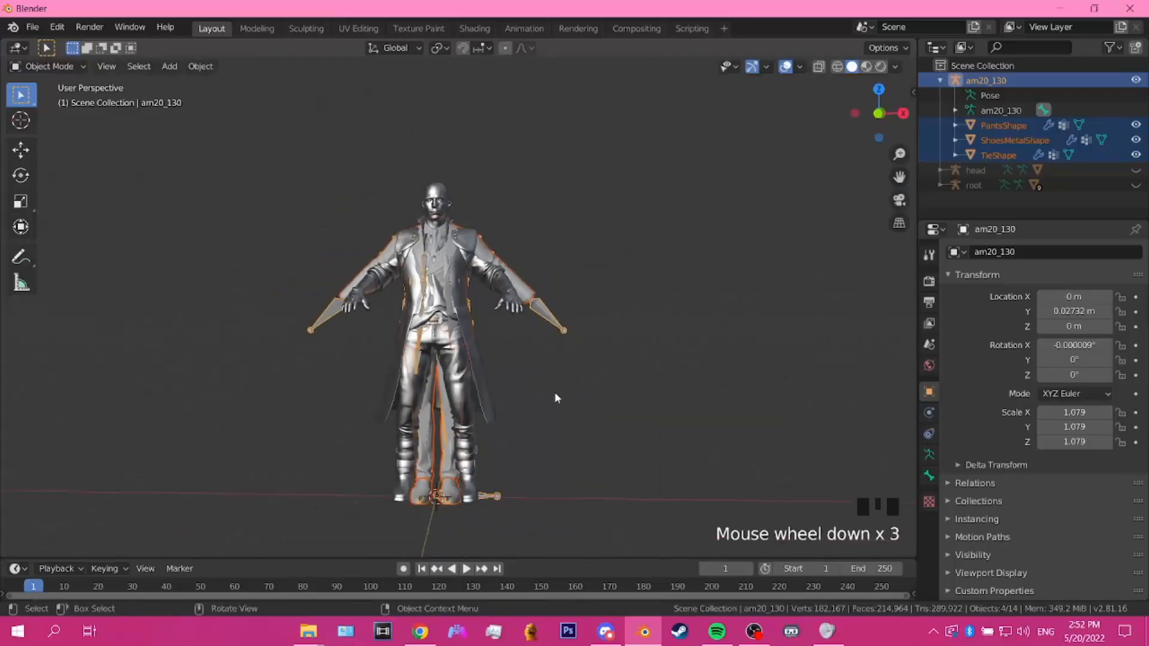
middle_drag(556, 492, 566, 484)
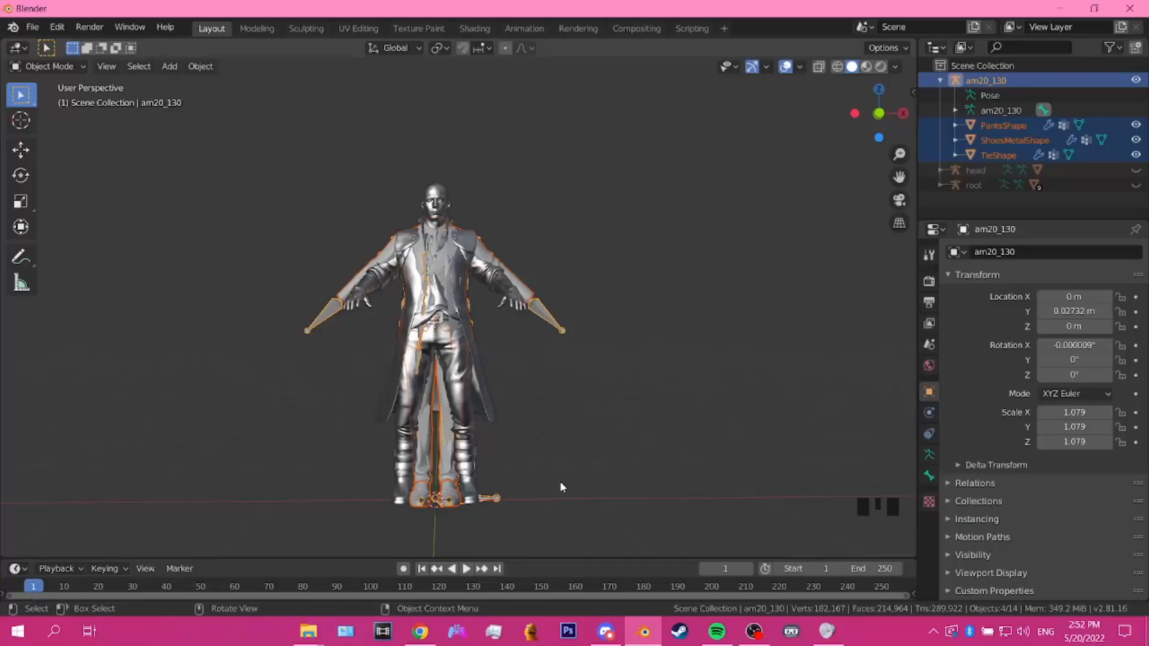
scroll(560, 482, up, 2)
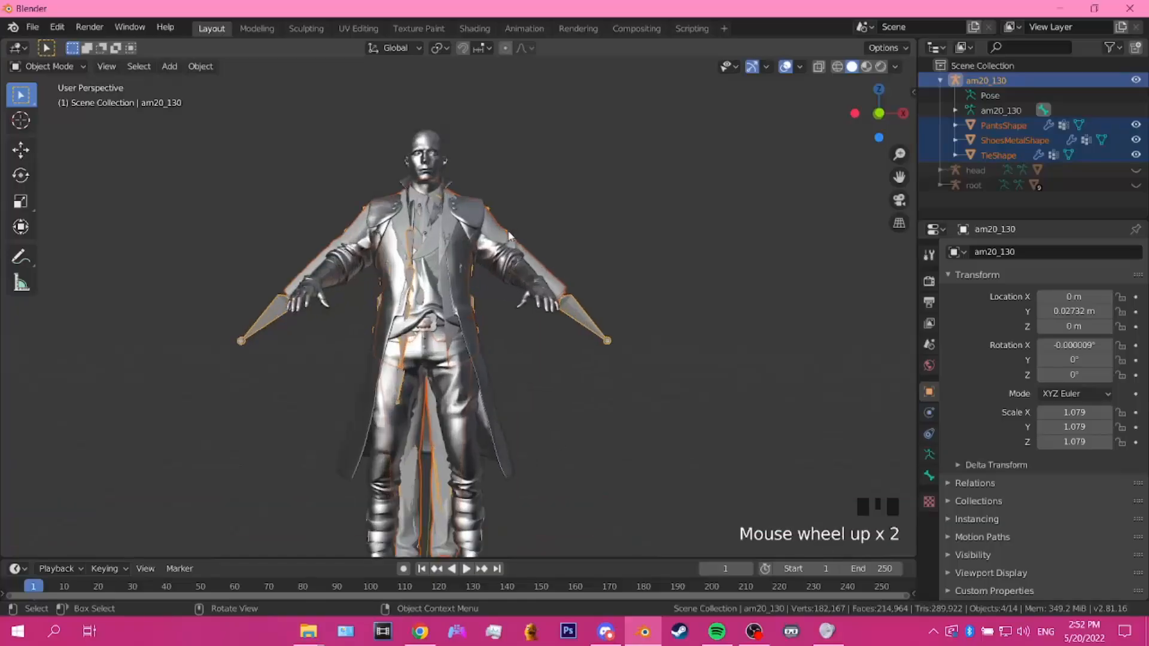
middle_drag(507, 236, 496, 259)
click(580, 311)
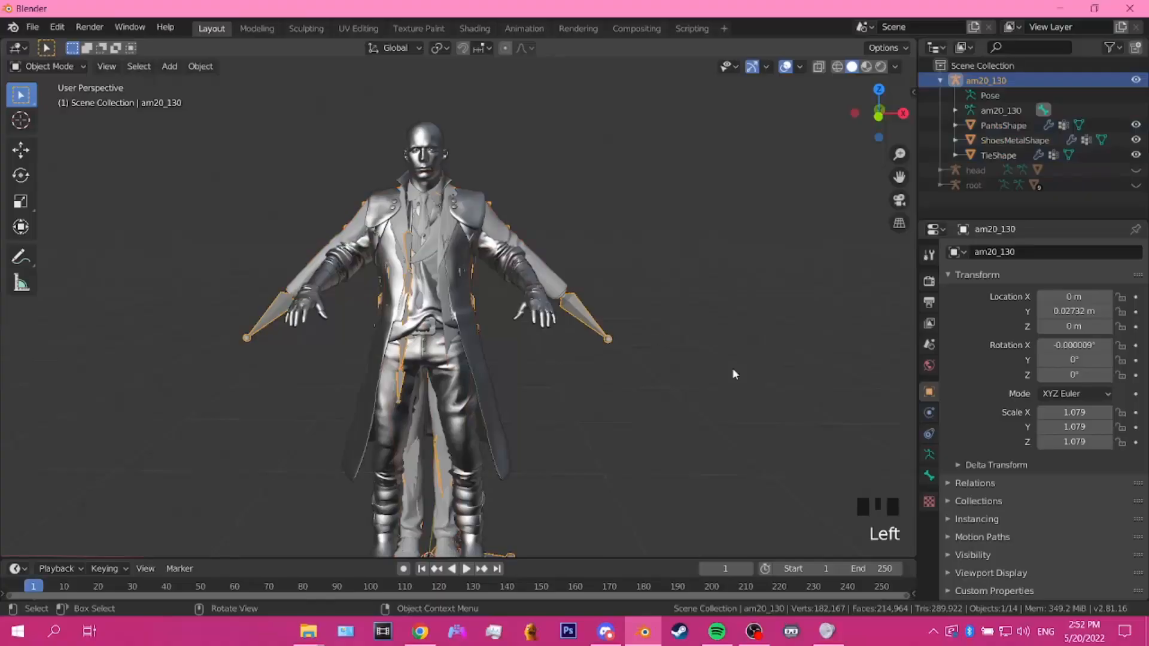
click(929, 454)
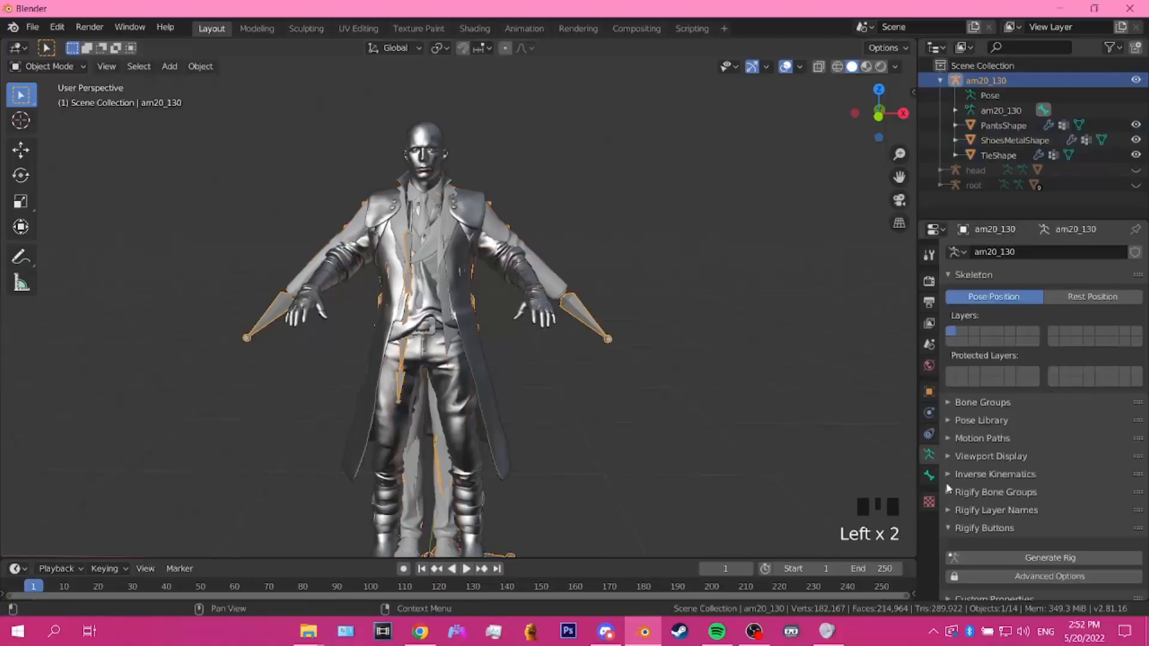
click(949, 457)
scroll(588, 315, up, 5)
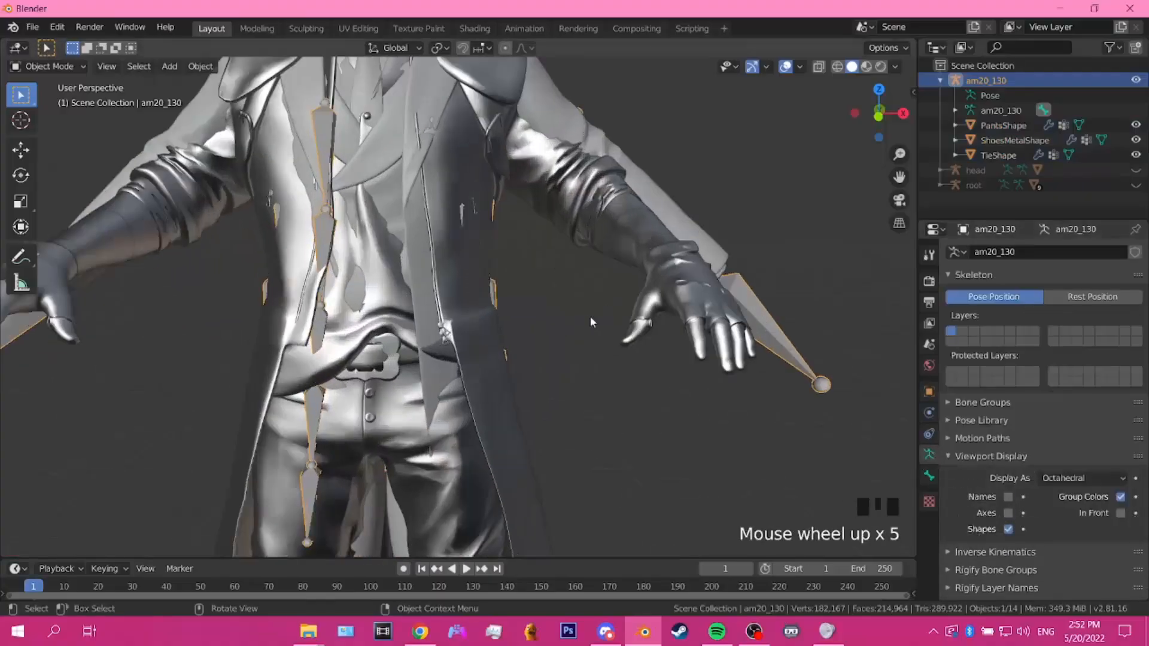
scroll(690, 393, down, 2)
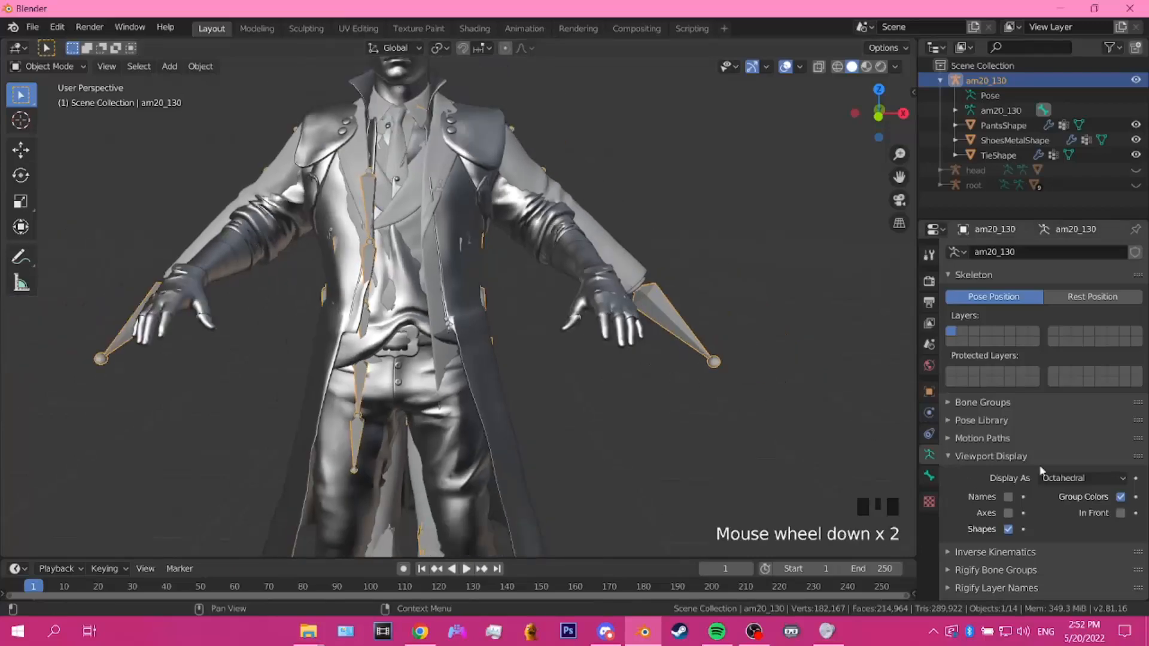
click(1077, 481)
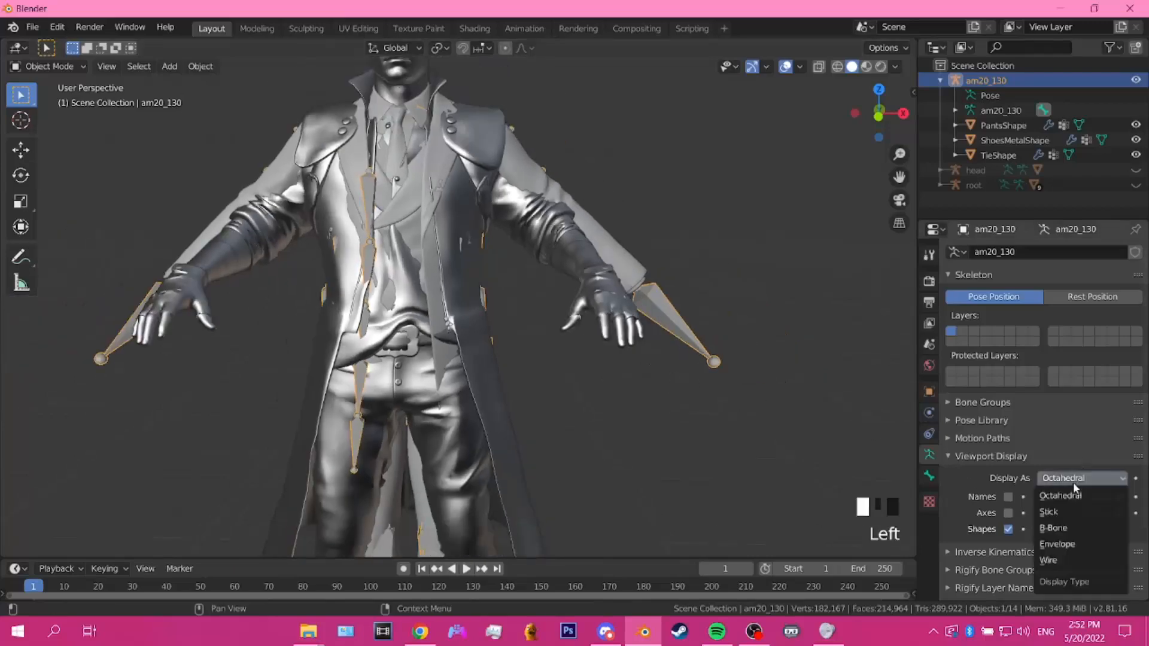
click(1057, 512)
click(1120, 513)
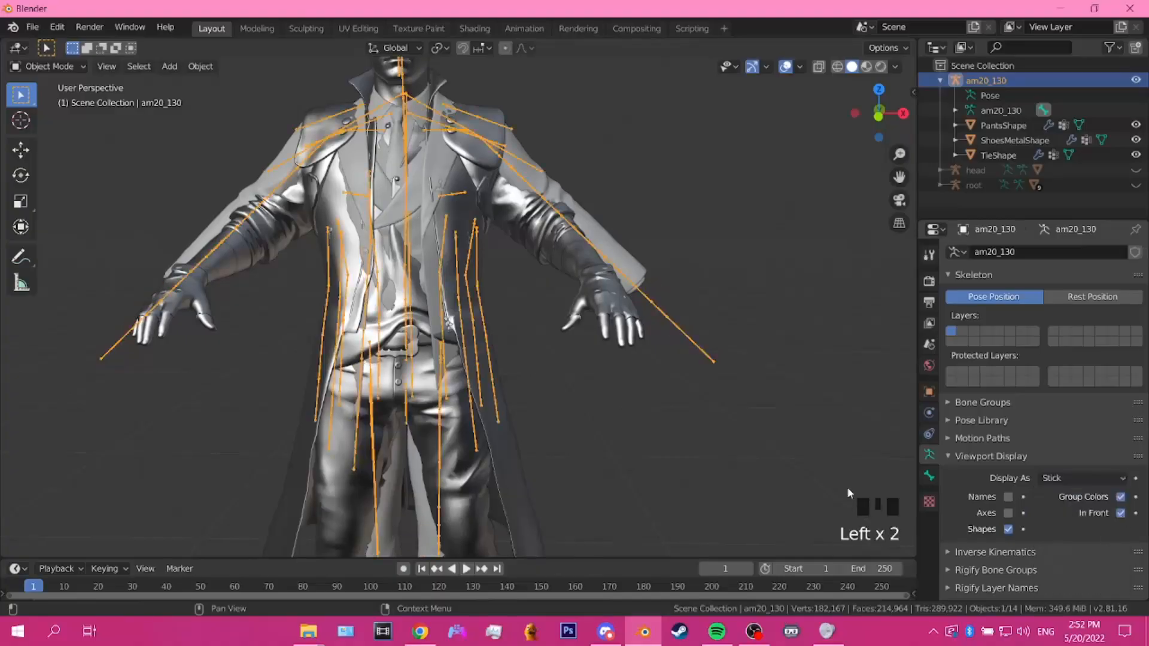
Step: Switch the suit's armature into Pose Mode
scroll(601, 402, down, 2)
mouse_move(602, 403)
middle_down()
mouse_move(707, 413)
mouse_move(658, 359)
mouse_move(622, 413)
mouse_move(596, 407)
middle_up()
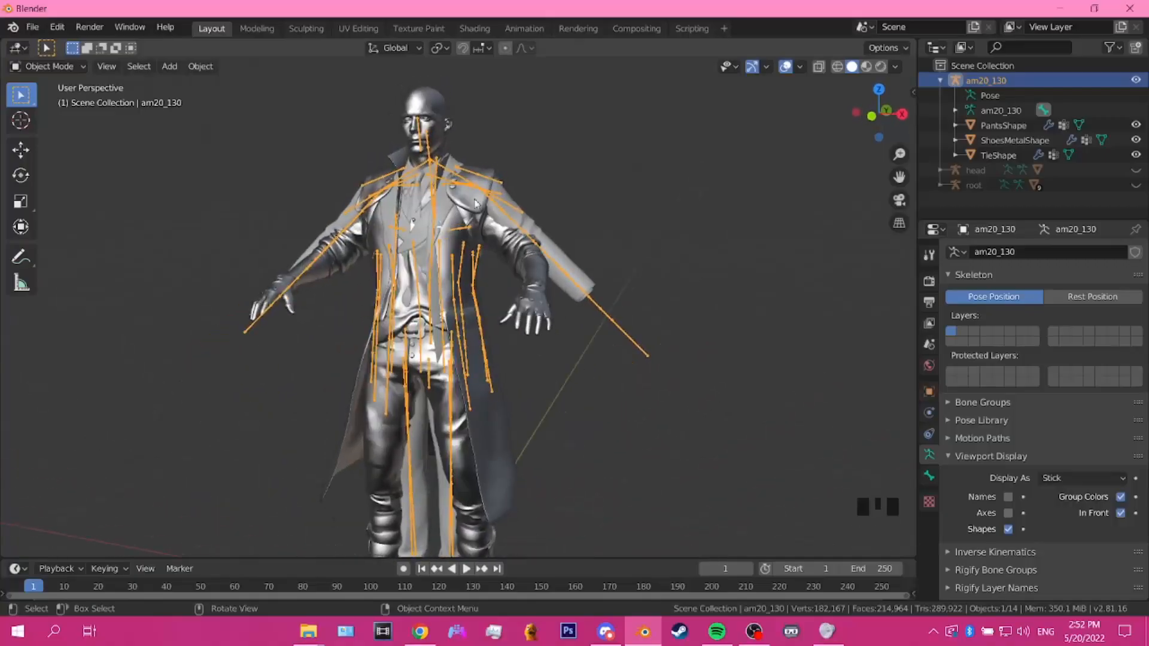
click(437, 186)
click(436, 180)
click(38, 67)
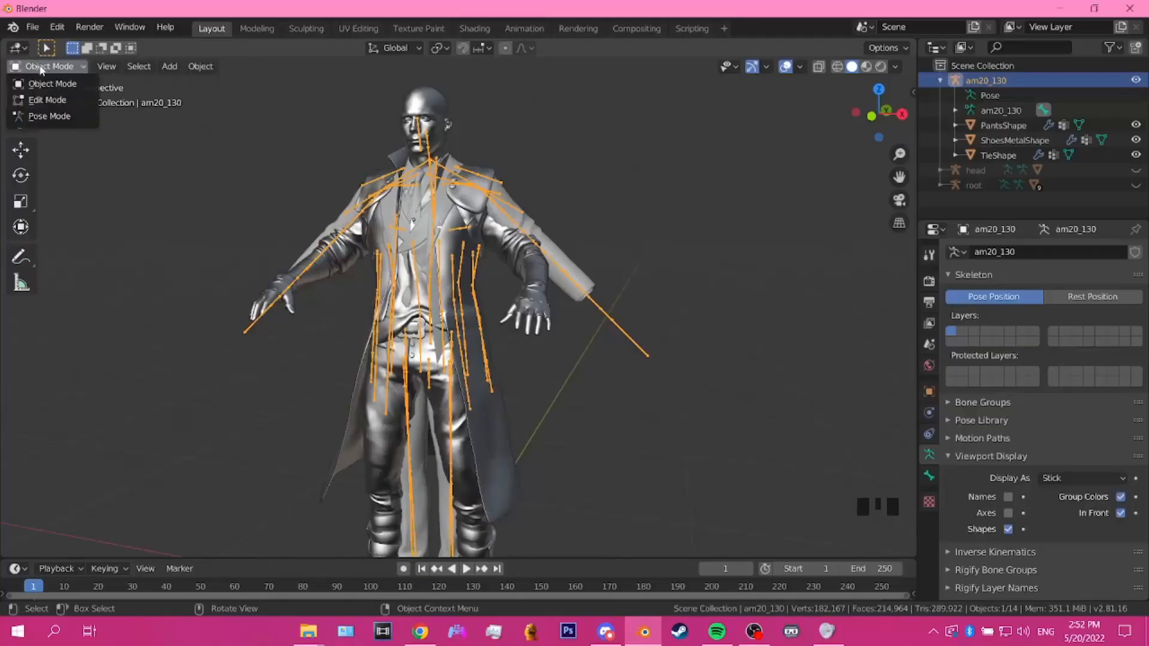
click(42, 117)
Step: Try rotating the suit's right upper-arm bone around the global Y axis, and undo that rotation
middle_drag(253, 282, 281, 287)
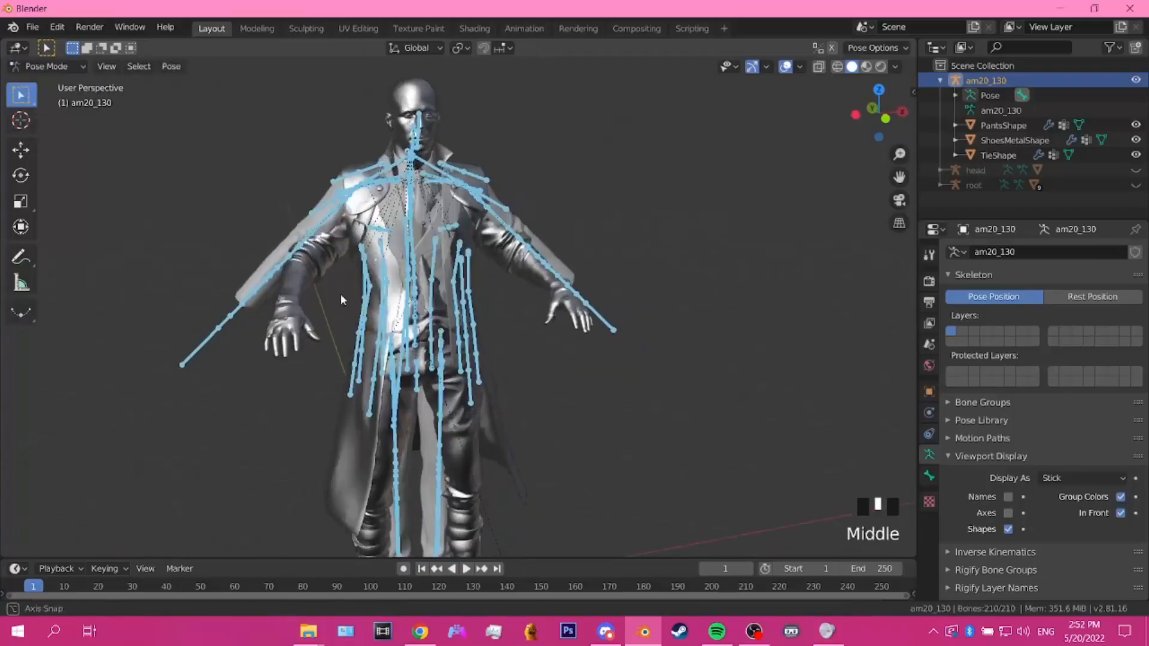
scroll(344, 300, up, 2)
shift+middle_drag(311, 180, 315, 241)
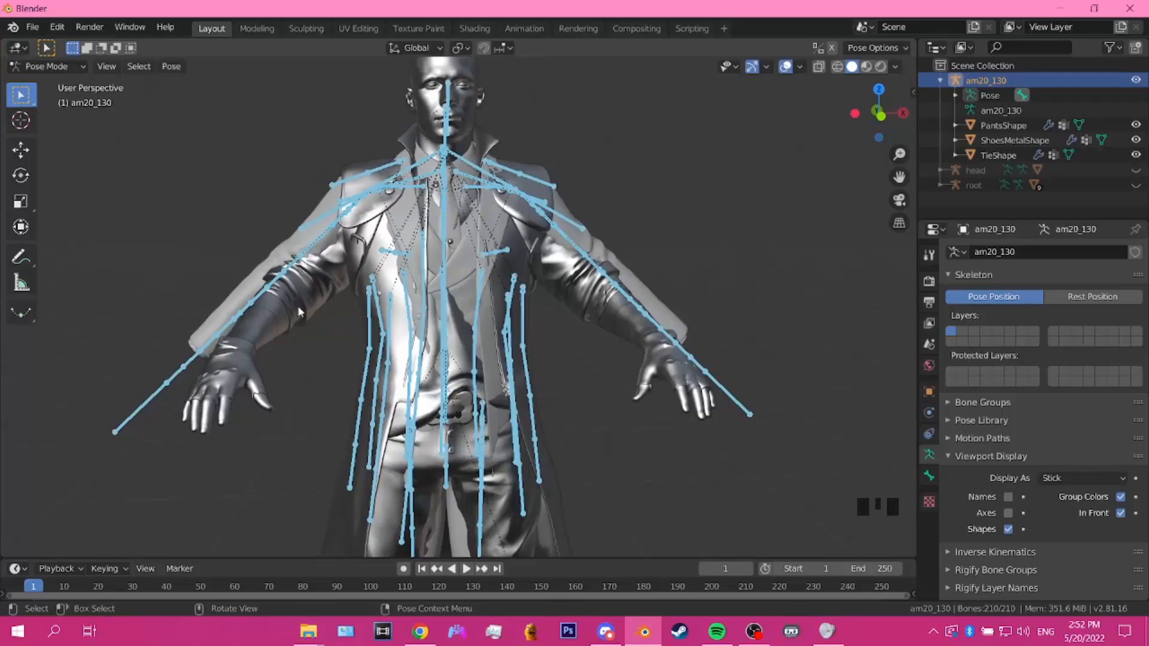
click(160, 390)
click(362, 236)
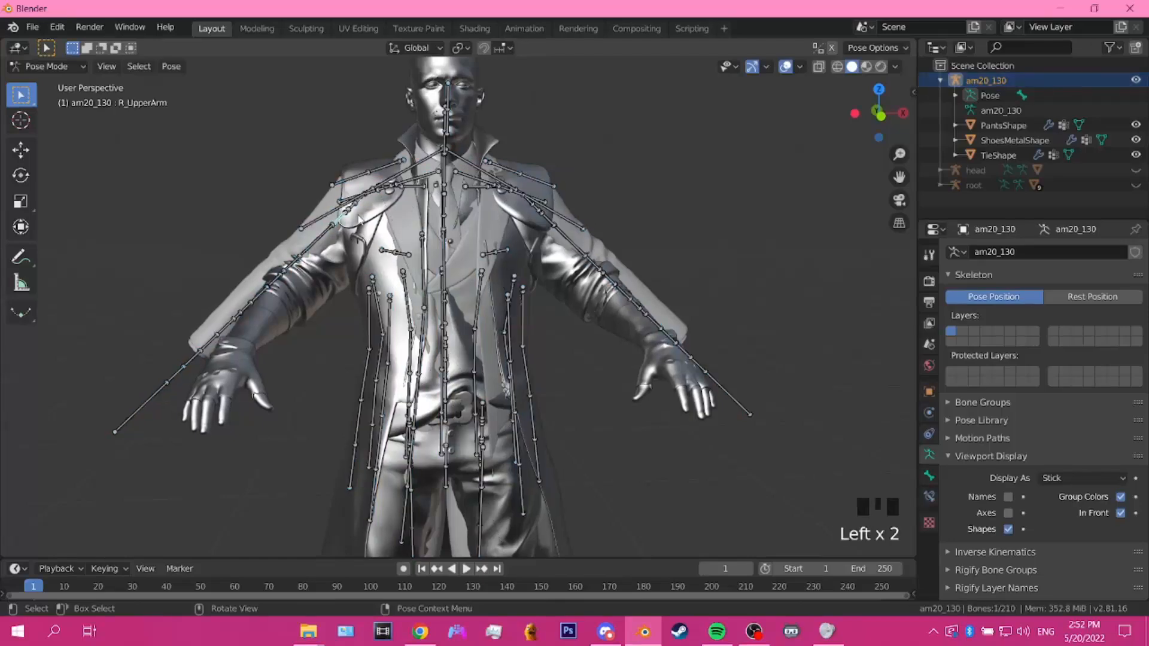
shift+middle_drag(366, 216, 419, 246)
scroll(422, 249, up, 2)
scroll(425, 251, down, 1)
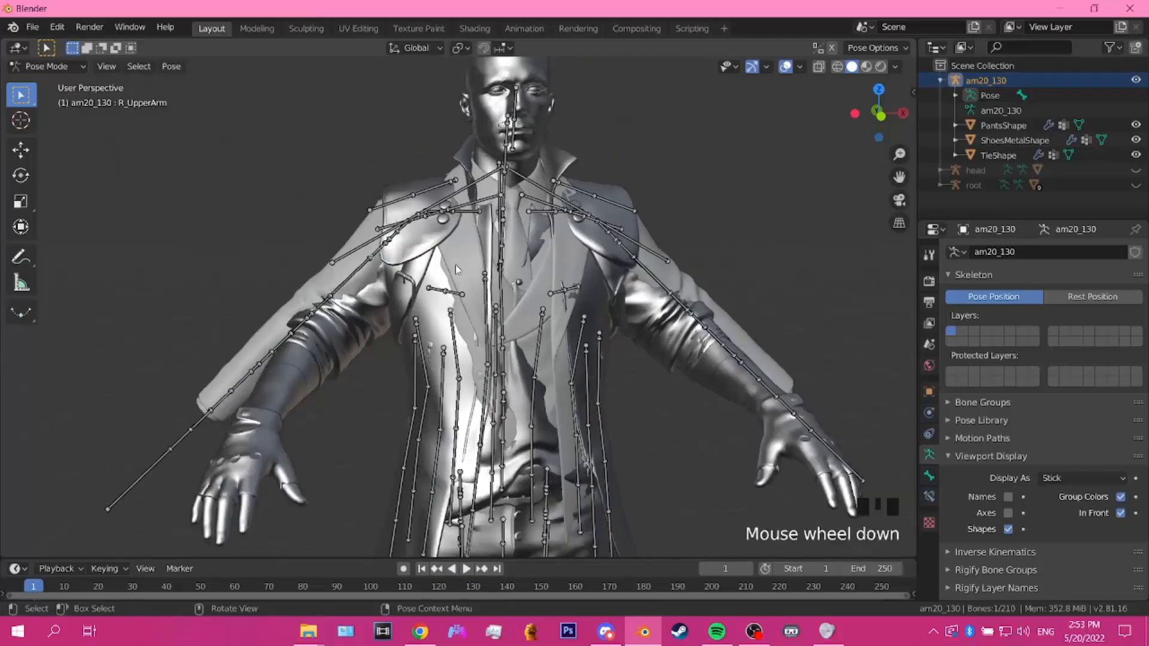
key(r)
key(y)
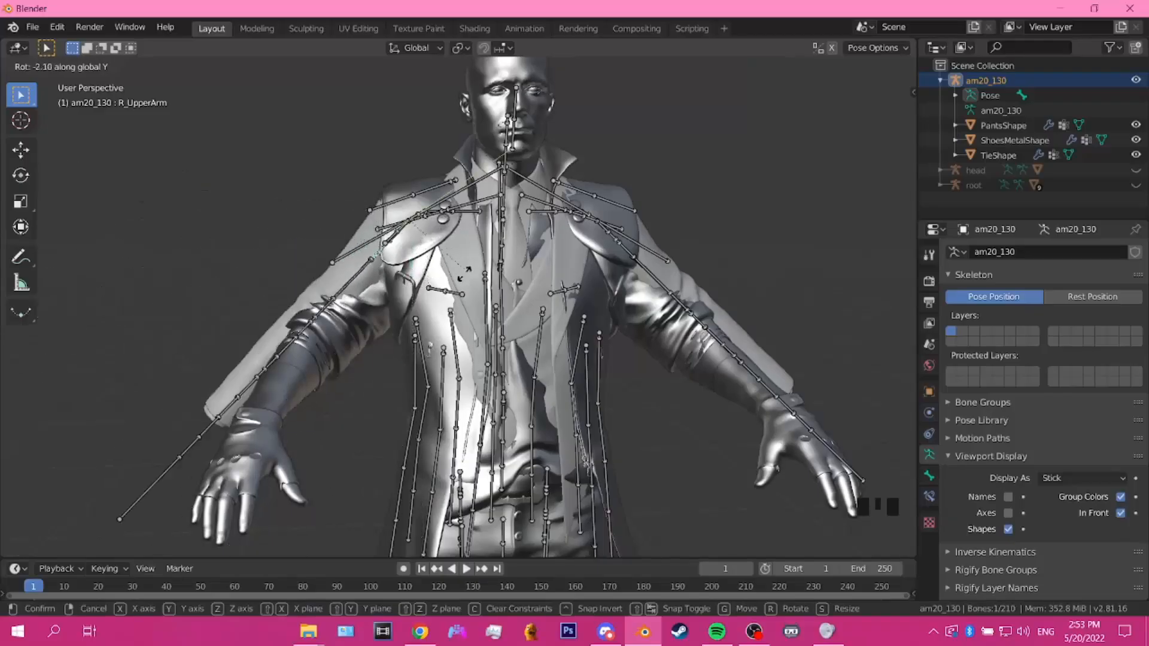
click(485, 234)
key(ctrl+z)
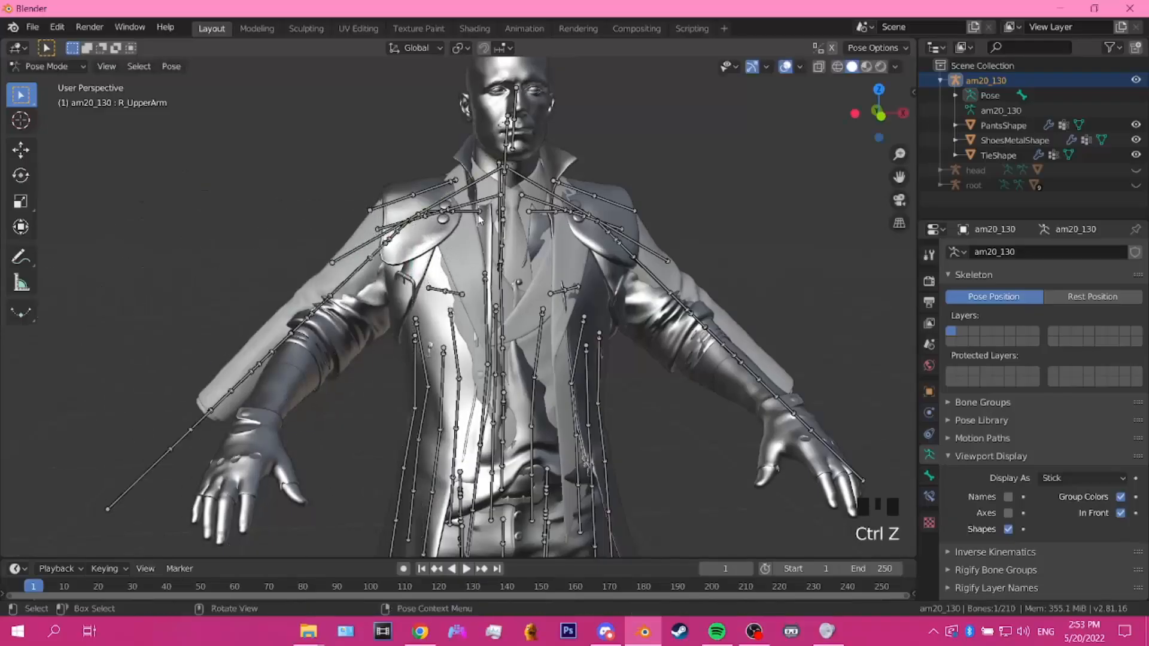
Step: Rotate the suit's R_Shoulder bone about -6.3° around the global Y axis to align the sleeve with Dante's arm
click(469, 214)
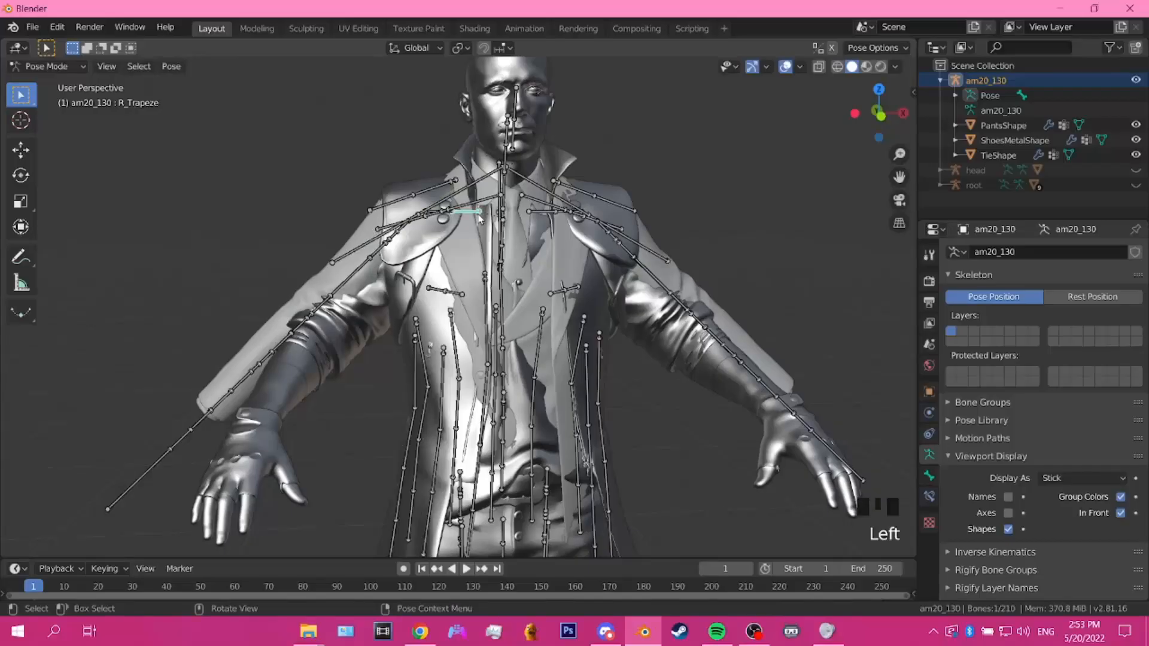
click(456, 214)
middle_drag(456, 215, 462, 226)
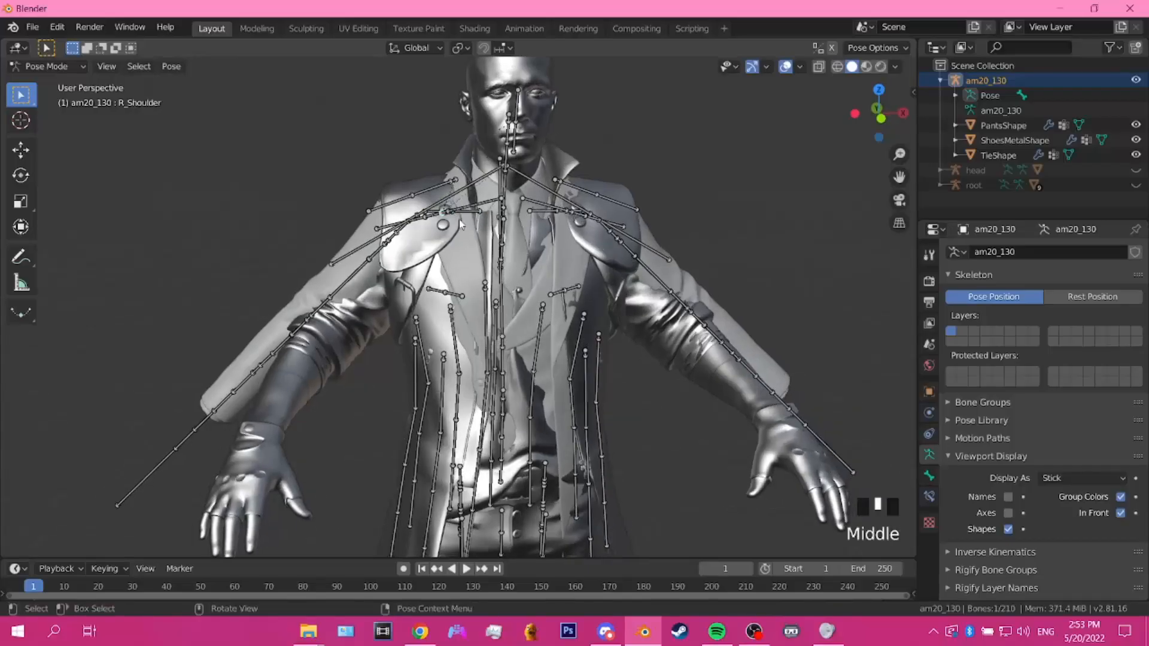
key(r)
key(y)
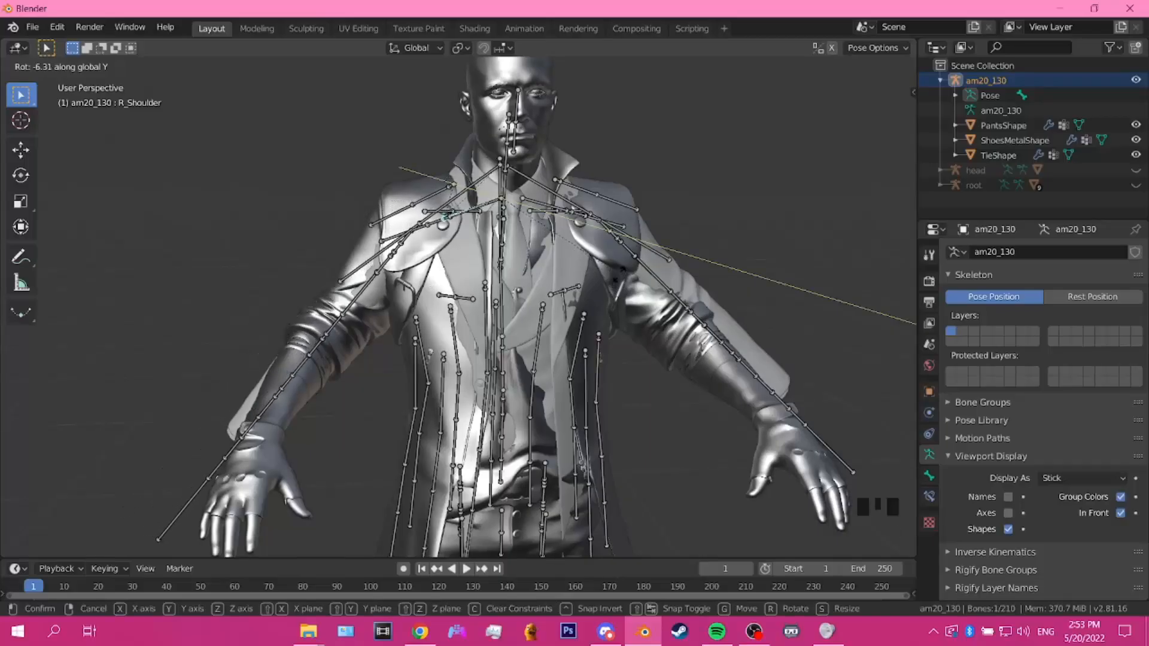
click(622, 277)
Step: Try rotating the right shoulder bone freely from the front, and undo that rotation
middle_drag(622, 277, 471, 337)
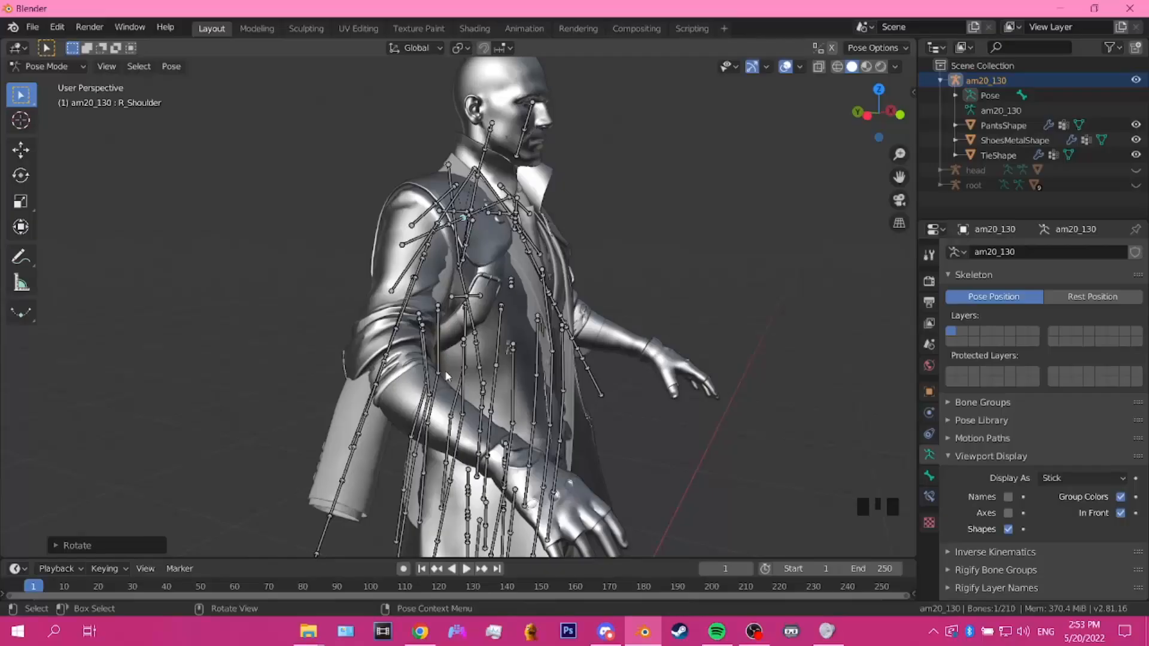
middle_drag(516, 200, 519, 289)
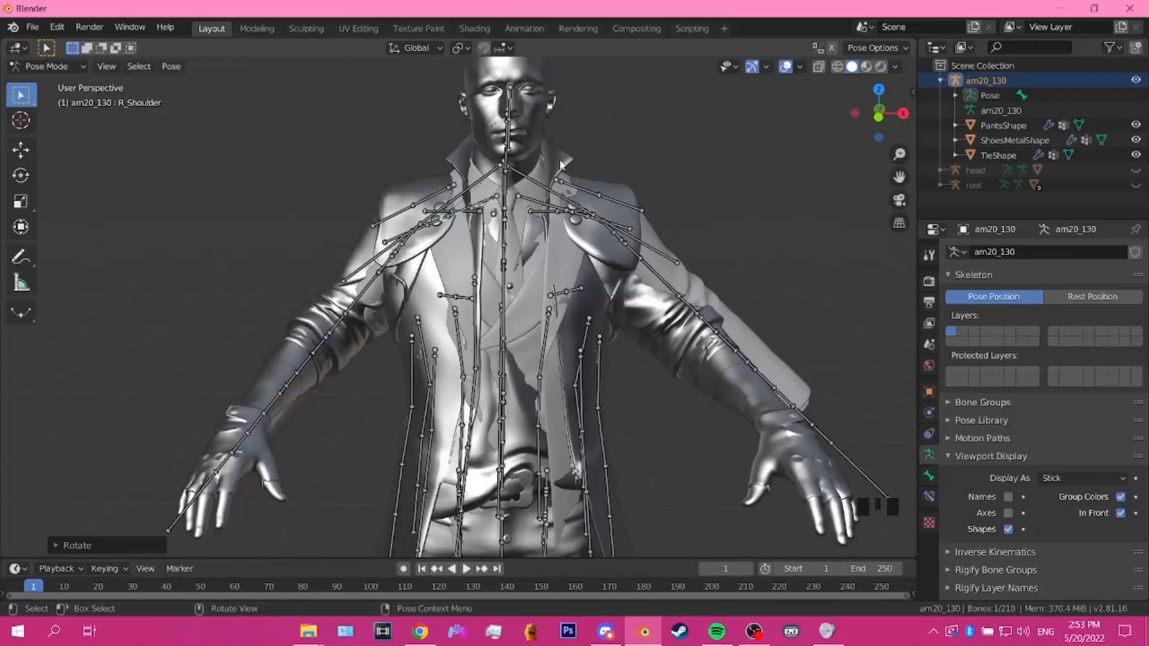
key(r)
click(551, 219)
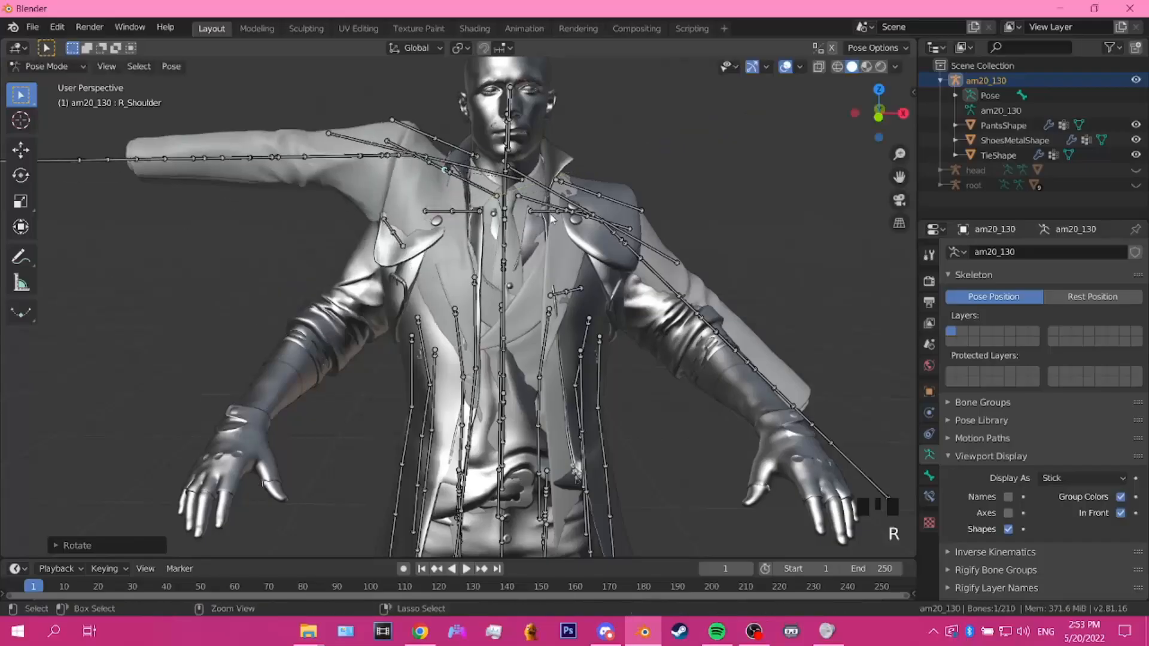
key(ctrl+z)
Step: Try moving the right shoulder bone along the global X axis, and undo that move
key(g)
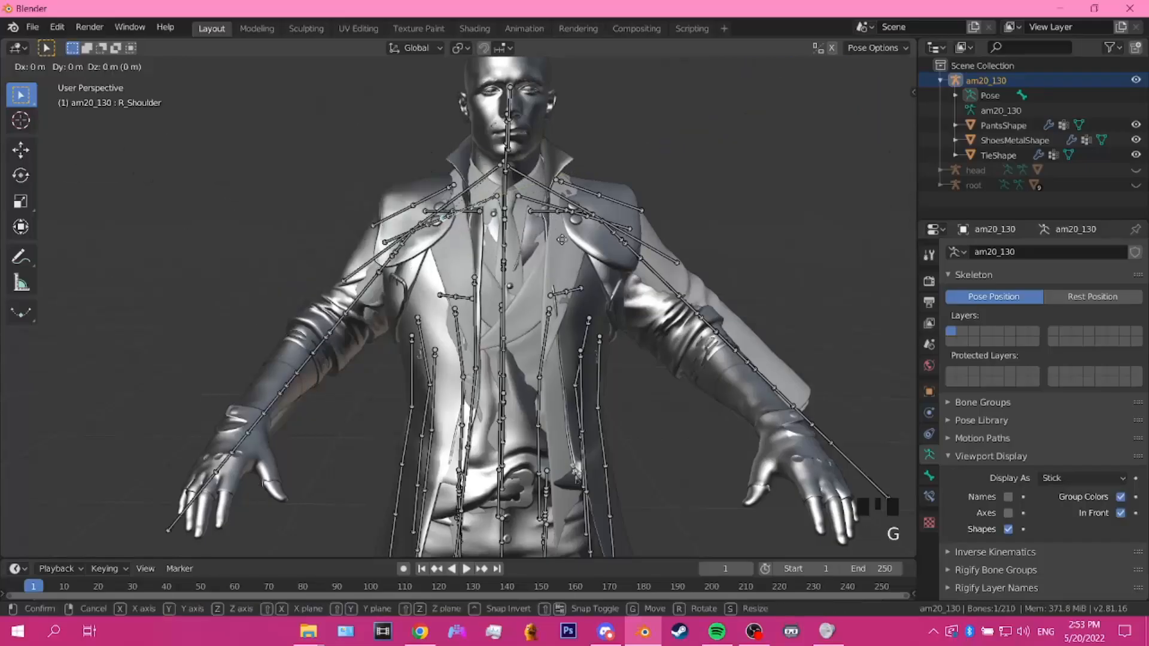
key(x)
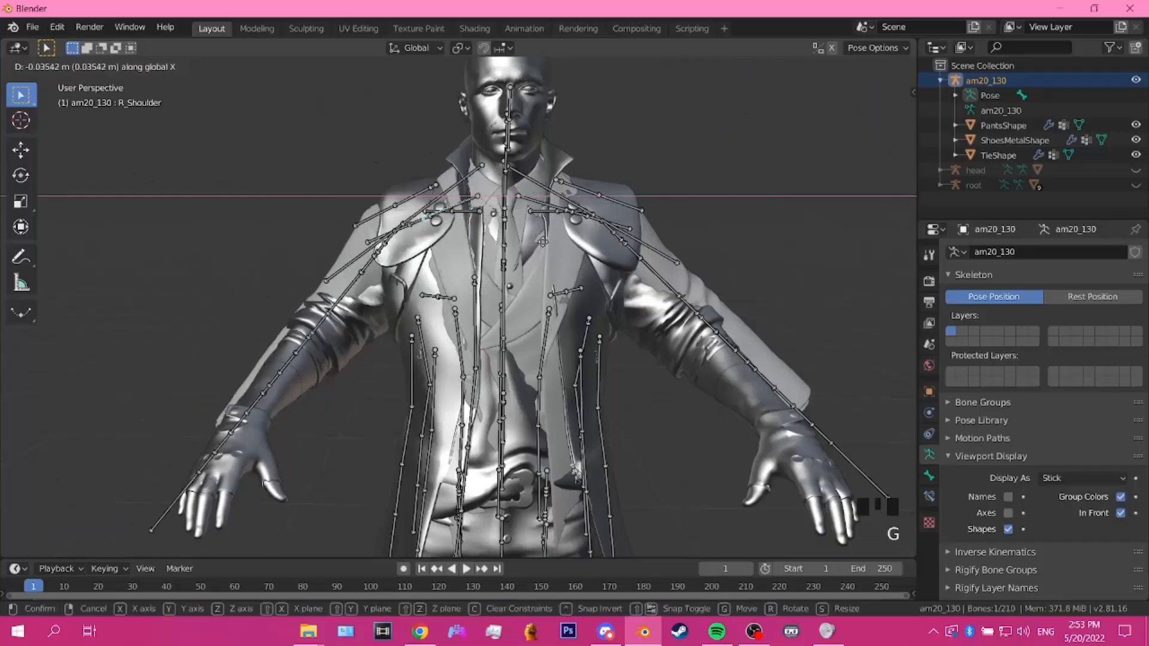
click(483, 213)
key(ctrl+z)
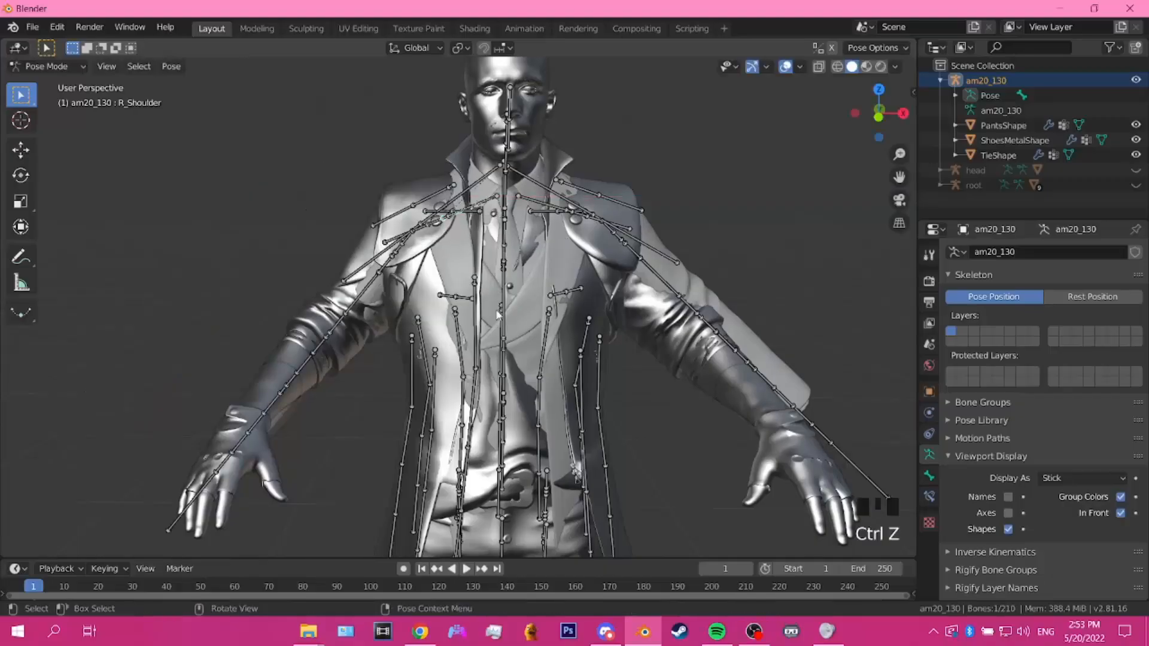
Step: Try scaling the right shoulder bone up uniformly to about 1.33, and undo that scaling
key(s)
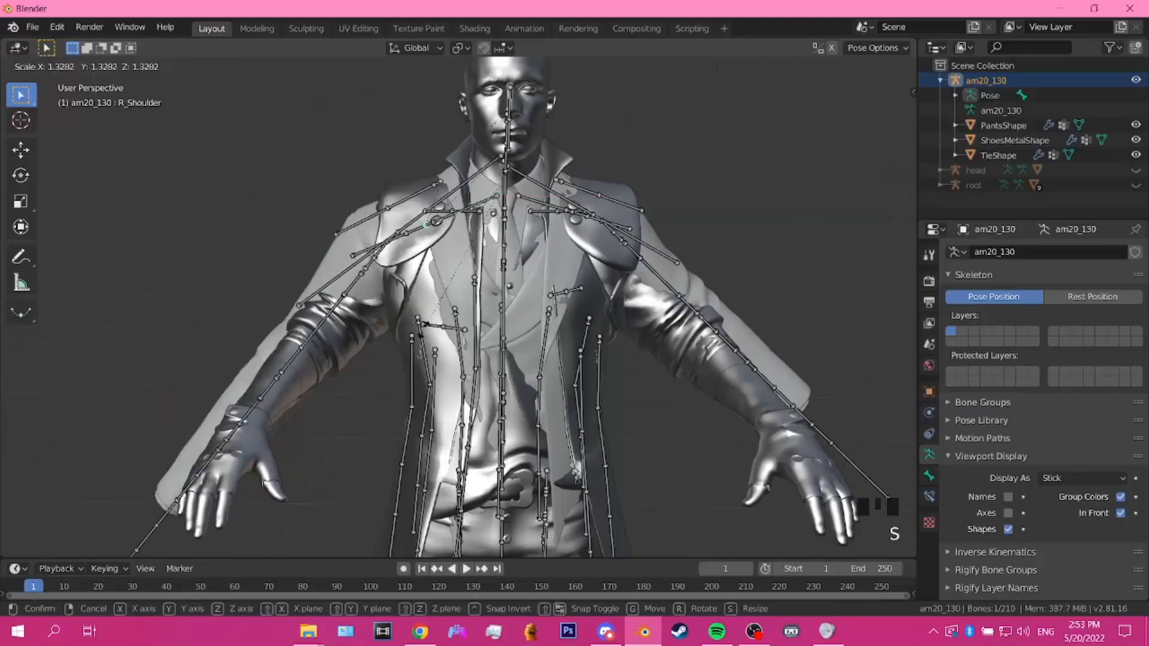
click(432, 339)
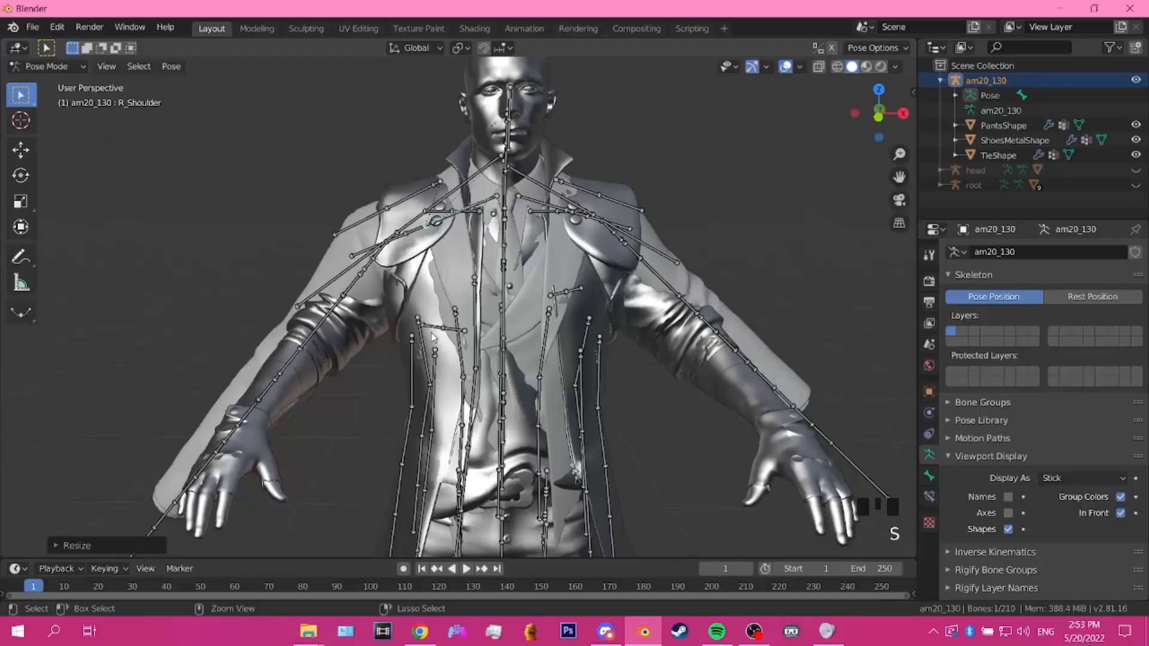
key(ctrl+z)
Step: Select the suit's R_UpperArm bone and scale it uniformly
scroll(432, 339, down, 2)
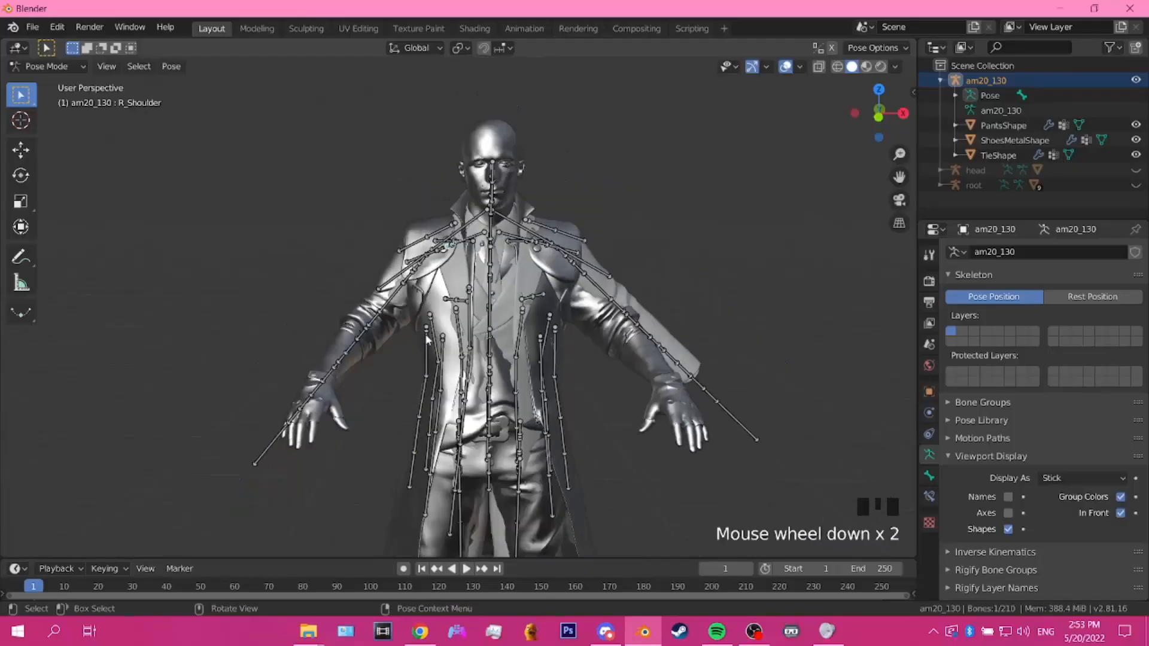
middle_drag(353, 382, 371, 394)
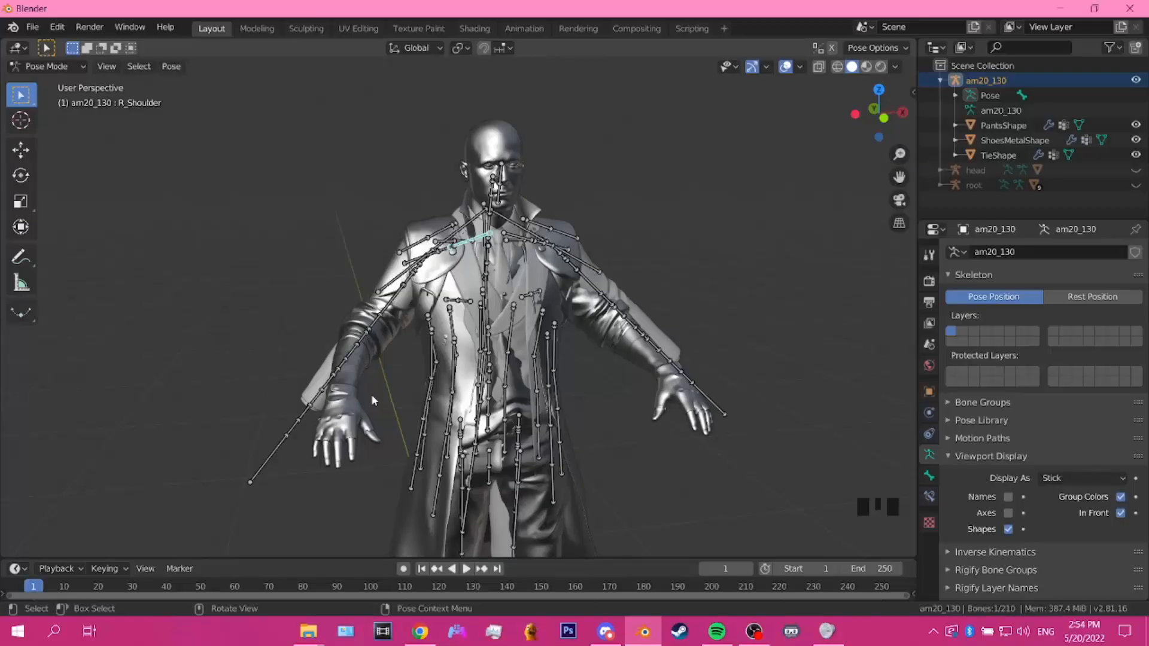
scroll(372, 400, up, 2)
middle_click(368, 341)
middle_drag(369, 341, 375, 199)
click(401, 185)
click(428, 161)
click(430, 160)
click(427, 174)
key(s)
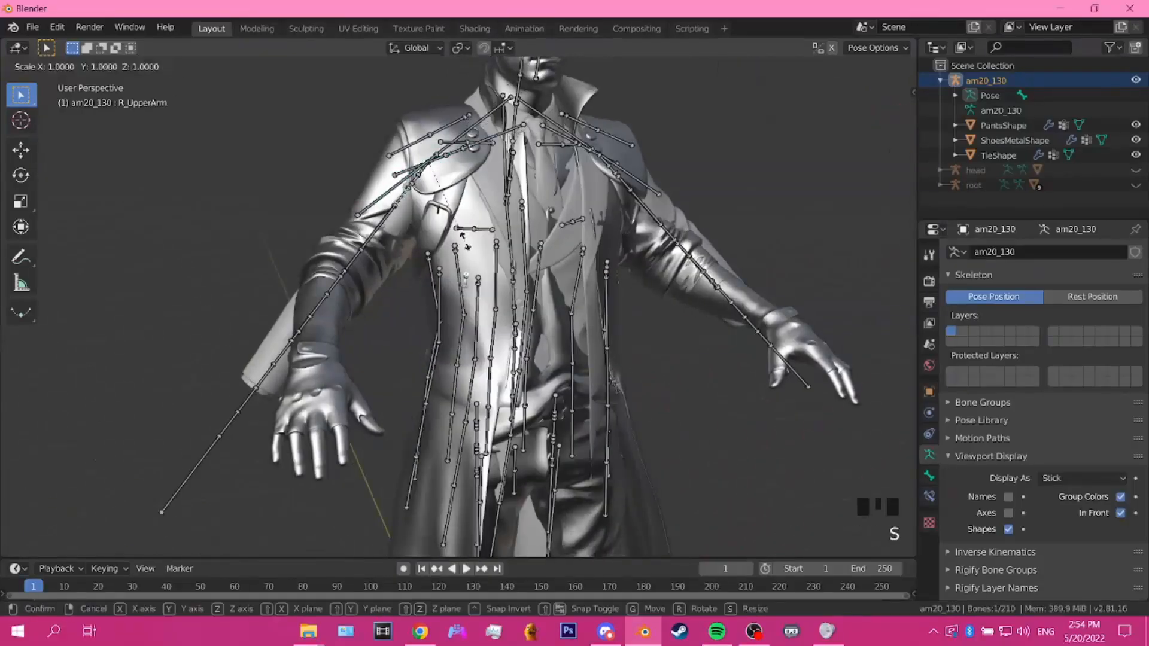
click(425, 168)
Step: Rotate the right upper-arm bone around the global Y axis and move it along the global X axis
middle_drag(425, 157, 440, 195)
key(r)
key(y)
click(464, 186)
key(g)
key(x)
click(444, 207)
key(s)
key(y)
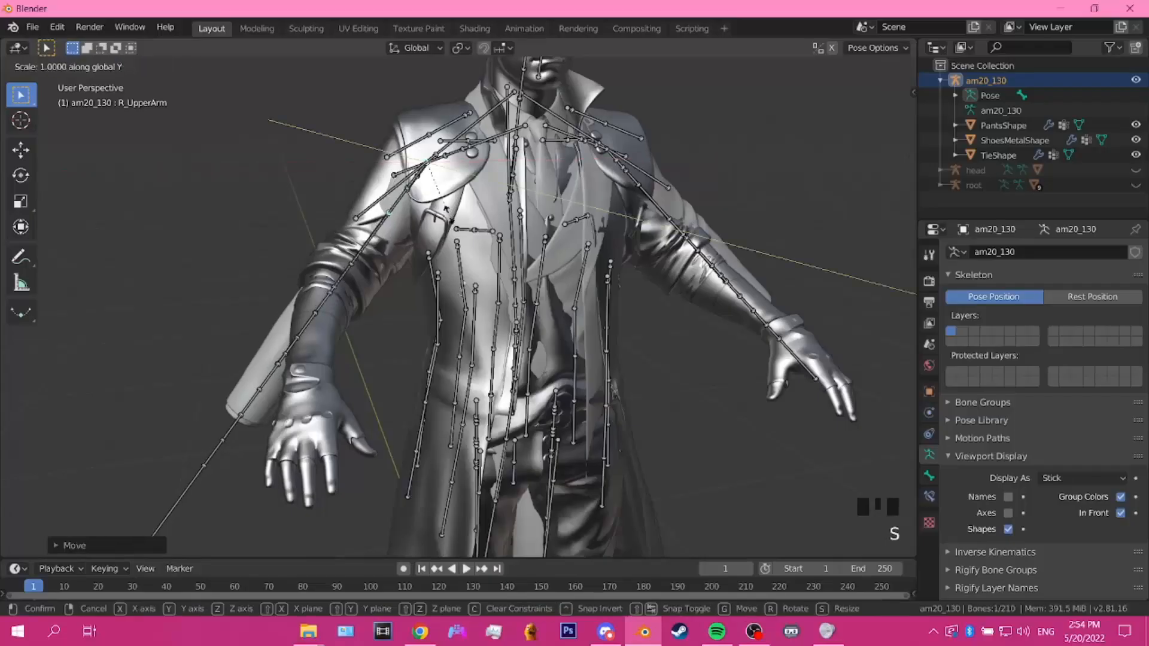
key(x)
key(1)
right_click(446, 209)
Step: Rotate the suit's right arm around the global Y axis to bring the sleeve towards Dante's arm
key(r)
key(y)
click(351, 290)
middle_drag(351, 291, 495, 291)
key(r)
key(y)
click(407, 281)
Step: Rotate the suit's right arm around the global X axis and then freely to follow the bend of Dante's forearm
scroll(496, 291, up, 1)
key(r)
key(x)
click(374, 413)
middle_drag(374, 413, 288, 395)
key(r)
click(299, 371)
Step: Scale the R_UpperArm bone to fit the sleeve around Dante's upper arm
click(376, 208)
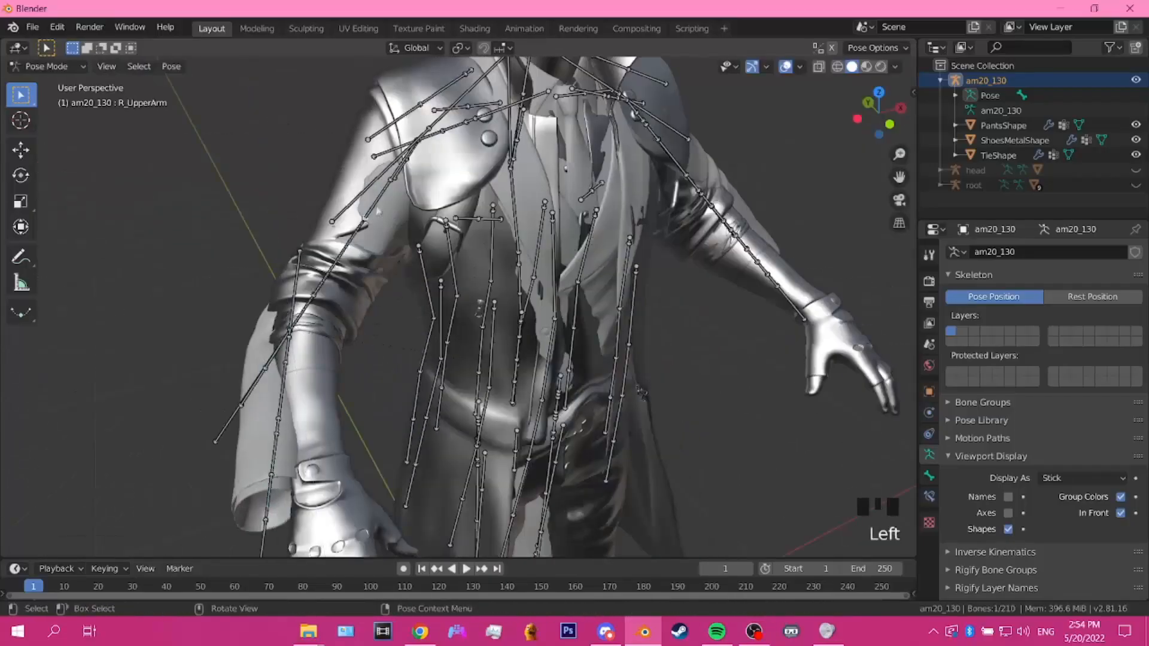
key(s)
mouse_move(452, 203)
middle_down()
mouse_move(431, 188)
mouse_move(513, 113)
mouse_move(443, 192)
middle_up()
click(440, 197)
Step: Rotate the R_Forearm bone freely with trackball rotation to wrap the sleeve around Dante's forearm
click(317, 311)
key(r)
key(r)
click(335, 323)
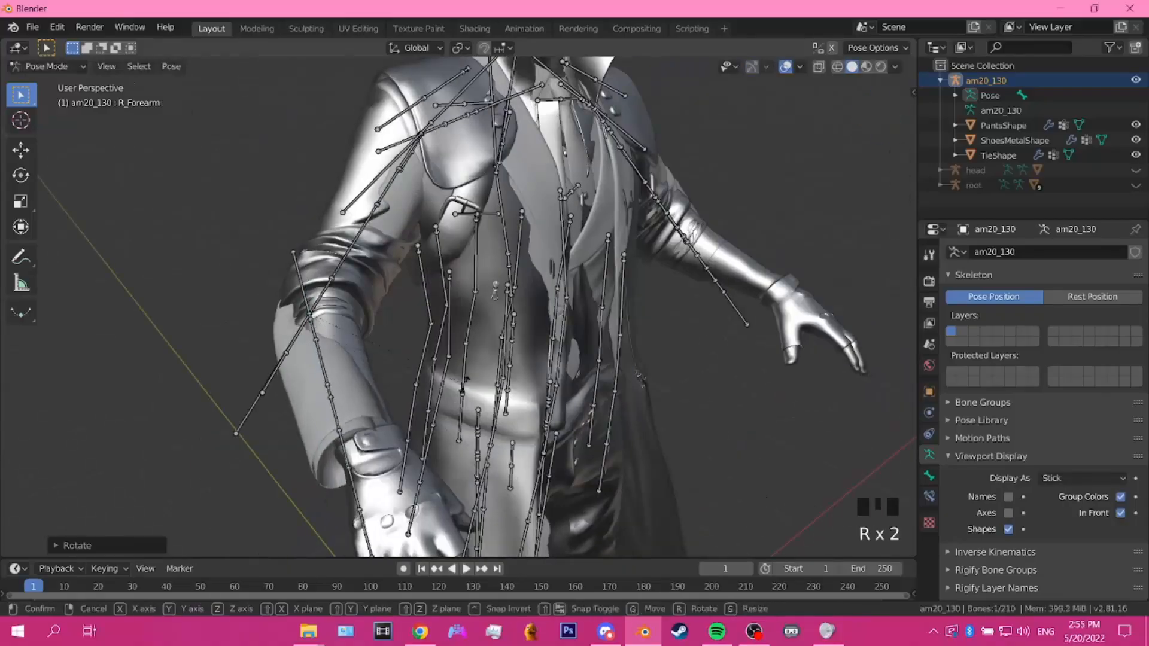
key(g)
mouse_move(348, 329)
middle_down()
mouse_move(533, 336)
mouse_move(350, 326)
middle_up()
Step: Return to Object Mode and select Dante's coat mesh
click(47, 66)
click(50, 82)
click(430, 189)
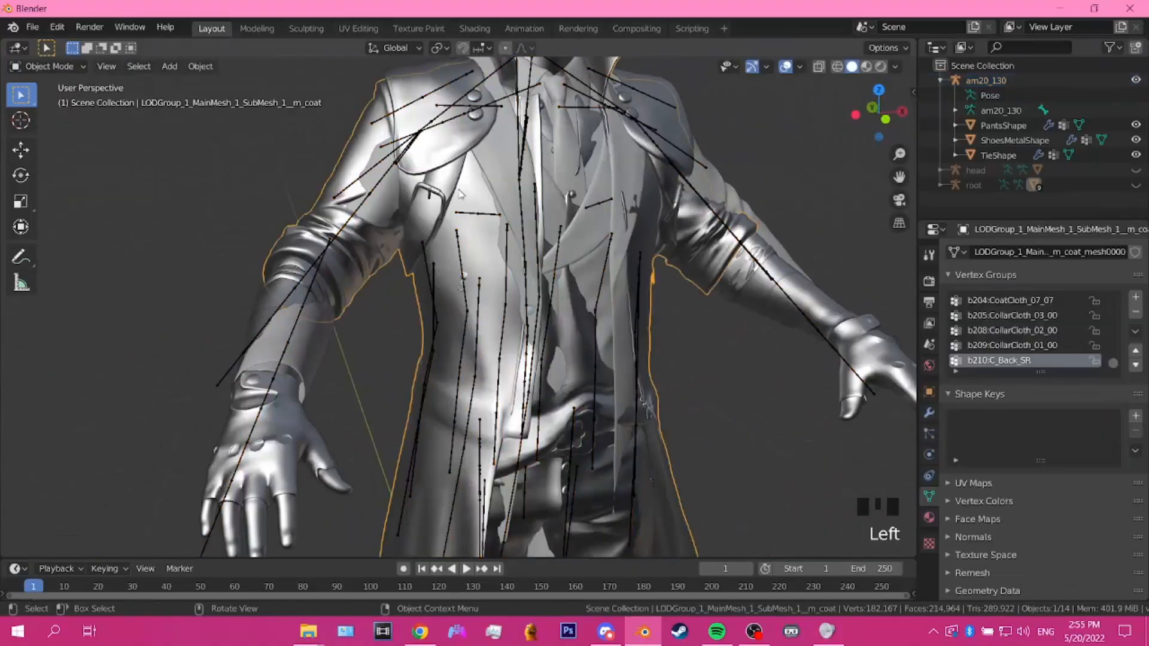
Step: Hide Dante's coat and the two other body meshes overlapping the suit's sleeves
key(h)
middle_drag(430, 190, 526, 210)
click(345, 370)
key(h)
click(413, 359)
mouse_move(346, 370)
middle_down()
mouse_move(413, 359)
mouse_move(457, 329)
mouse_move(413, 335)
mouse_move(339, 374)
middle_up()
key(h)
scroll(456, 329, up, 2)
scroll(338, 374, up, 1)
Step: Undo the hiding of Dante's coat and body meshes
key(ctrl+z)
key(ctrl+z)
key(ctrl+z)
key(ctrl+z)
key(ctrl+z)
key(ctrl+z)
key(ctrl+z)
key(ctrl+z)
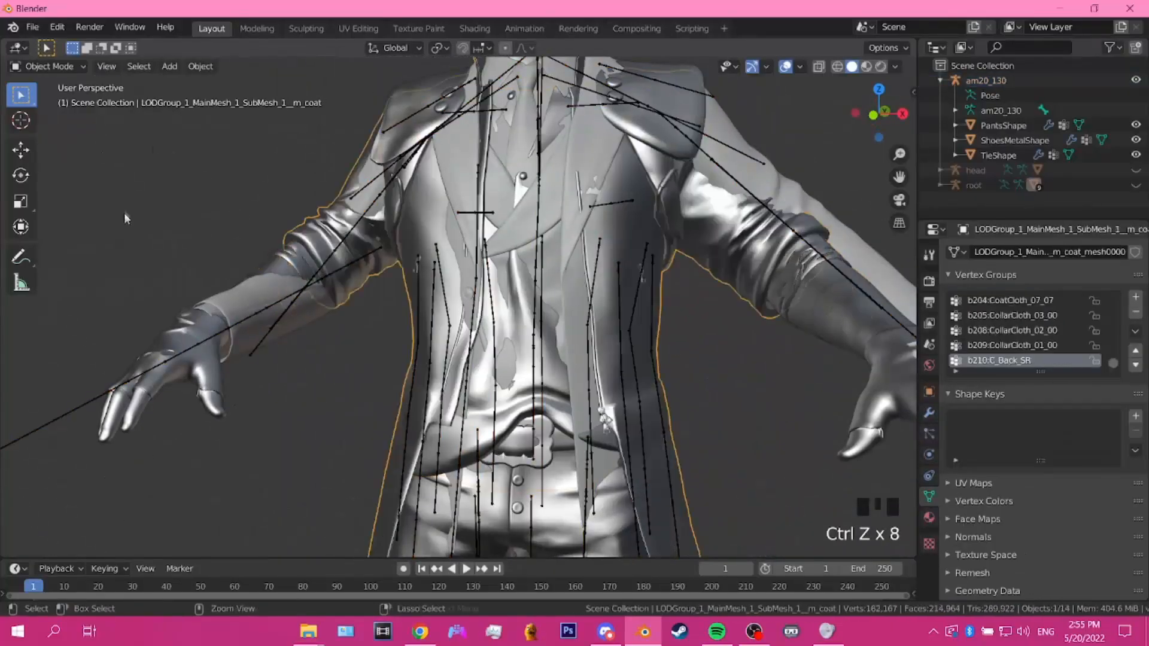
Step: Leave Pose Mode for Object Mode and hide Dante's coat mesh
middle_drag(124, 213, 380, 265)
click(455, 209)
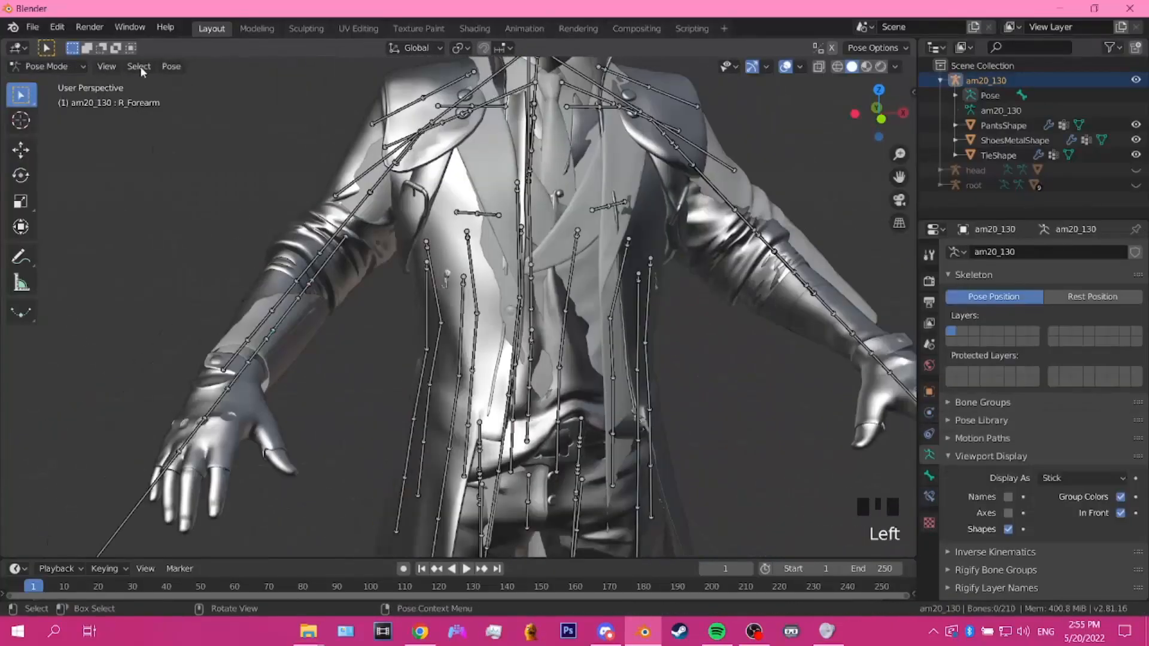
click(48, 67)
click(64, 83)
middle_drag(385, 350, 412, 290)
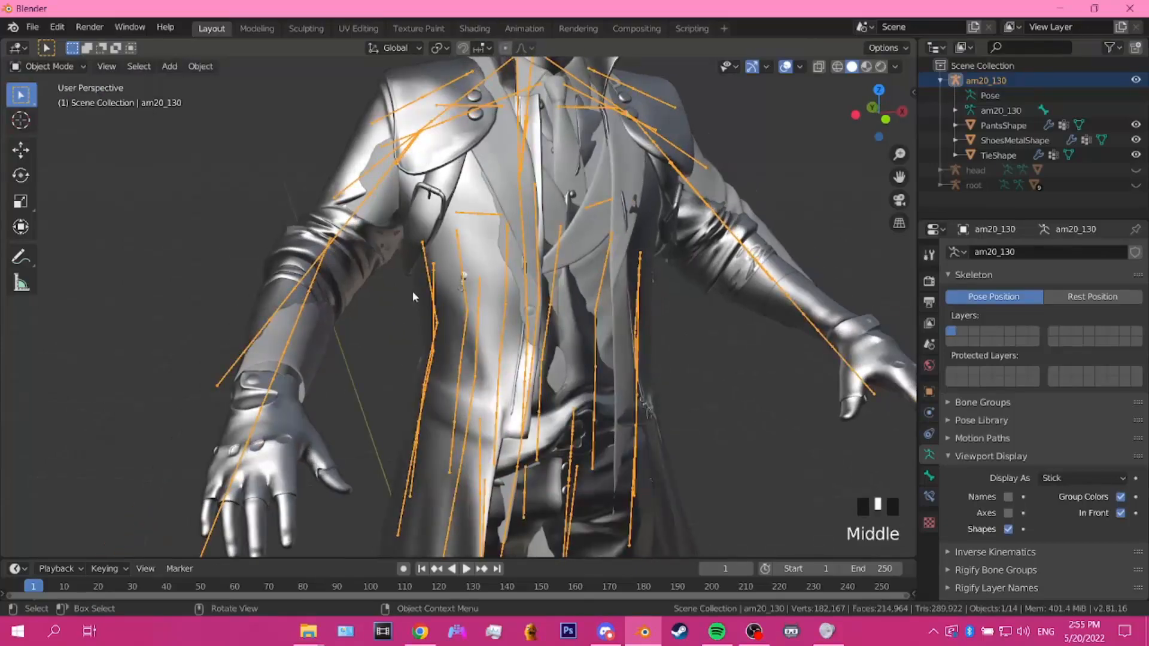
click(460, 194)
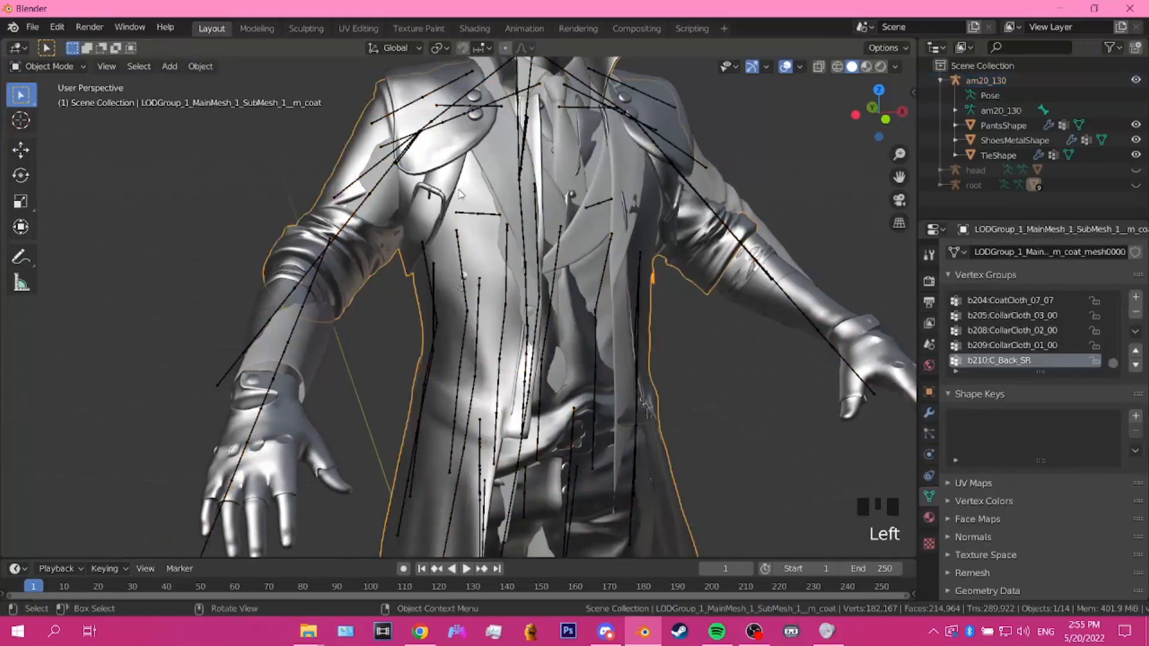
key(h)
Step: Hide the remaining two Dante meshes that overlap the suit, including the m_body mesh, and check the suit's fit around the arms
middle_drag(393, 213, 435, 372)
click(312, 345)
key(h)
click(473, 357)
click(454, 362)
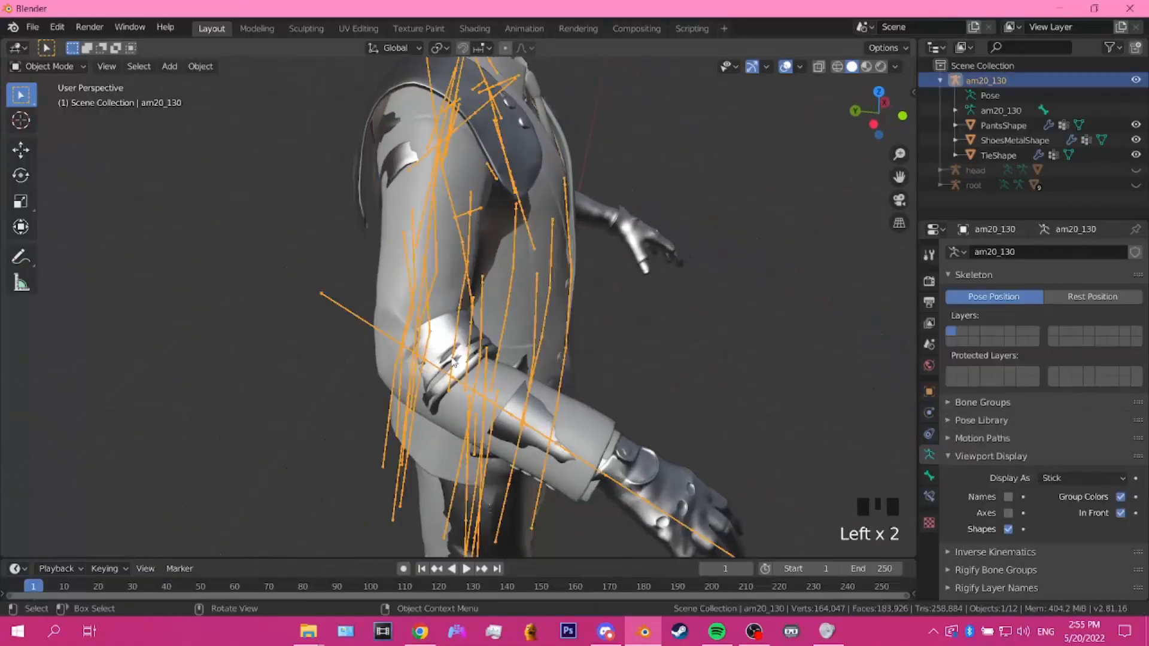
click(422, 359)
key(h)
middle_drag(442, 350, 354, 331)
scroll(459, 321, up, 2)
scroll(470, 328, down, 1)
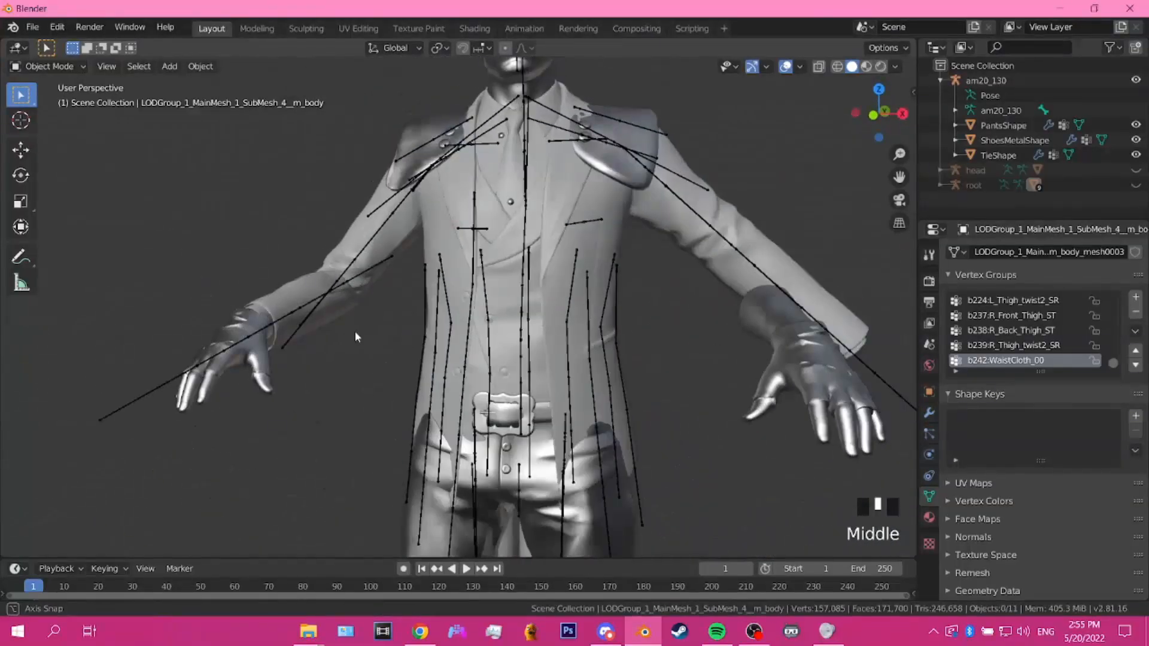
scroll(356, 337, up, 1)
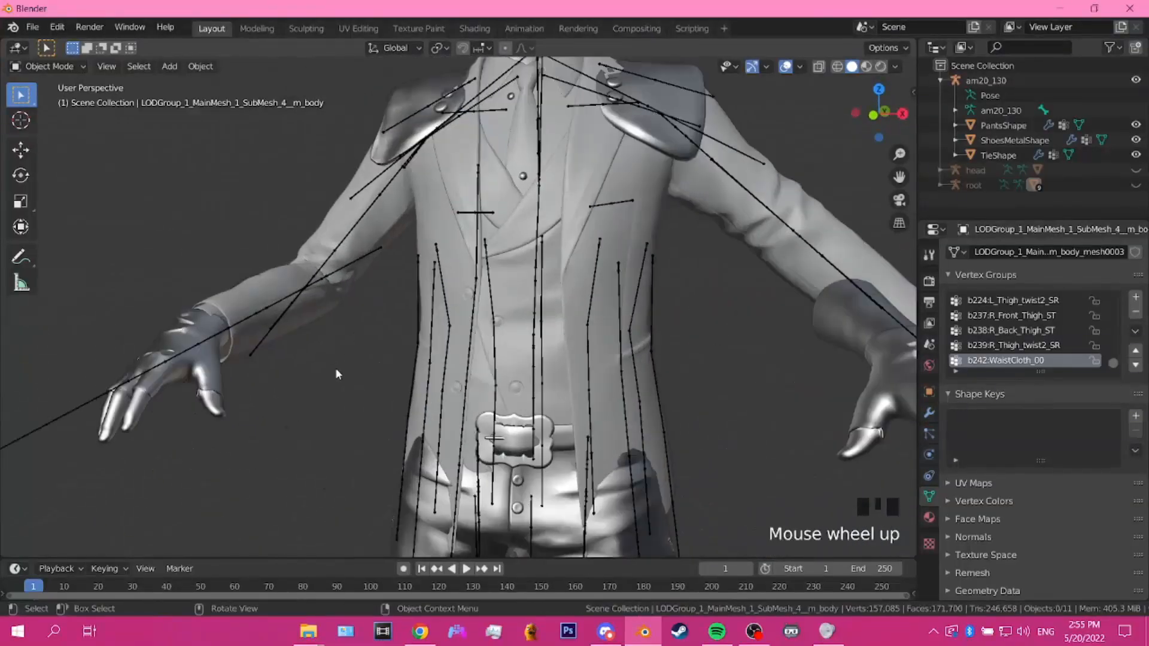